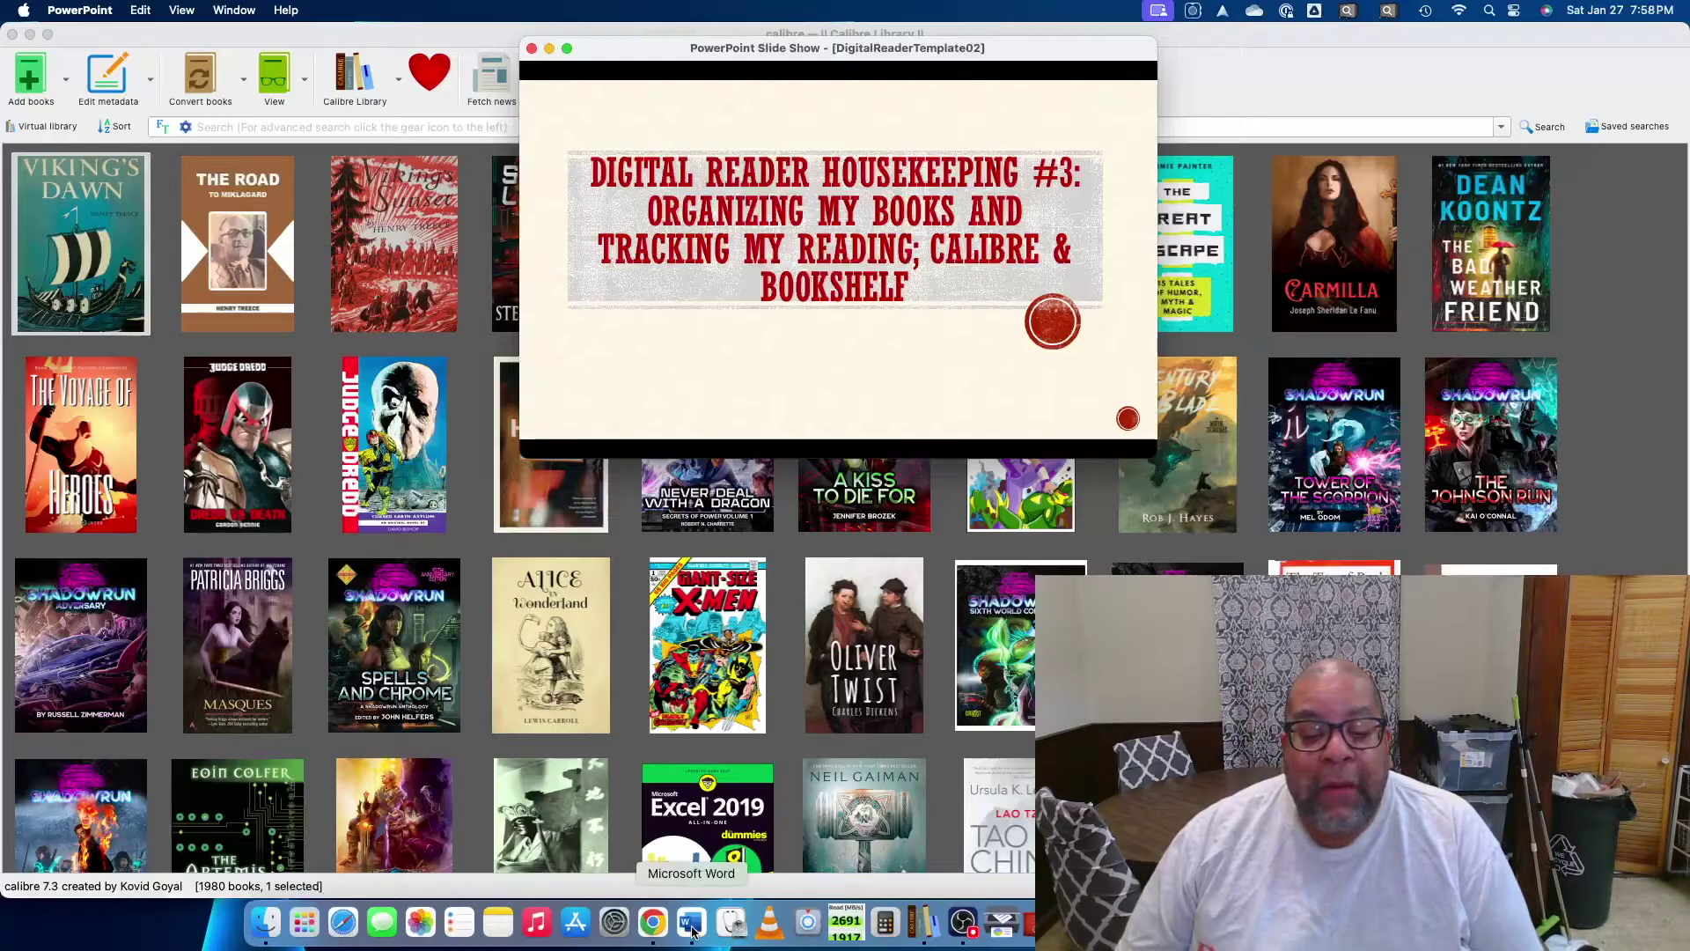
Step: Switch to Chrome and look at the About calibre page on calibre-ebook.com
left_click(655, 926)
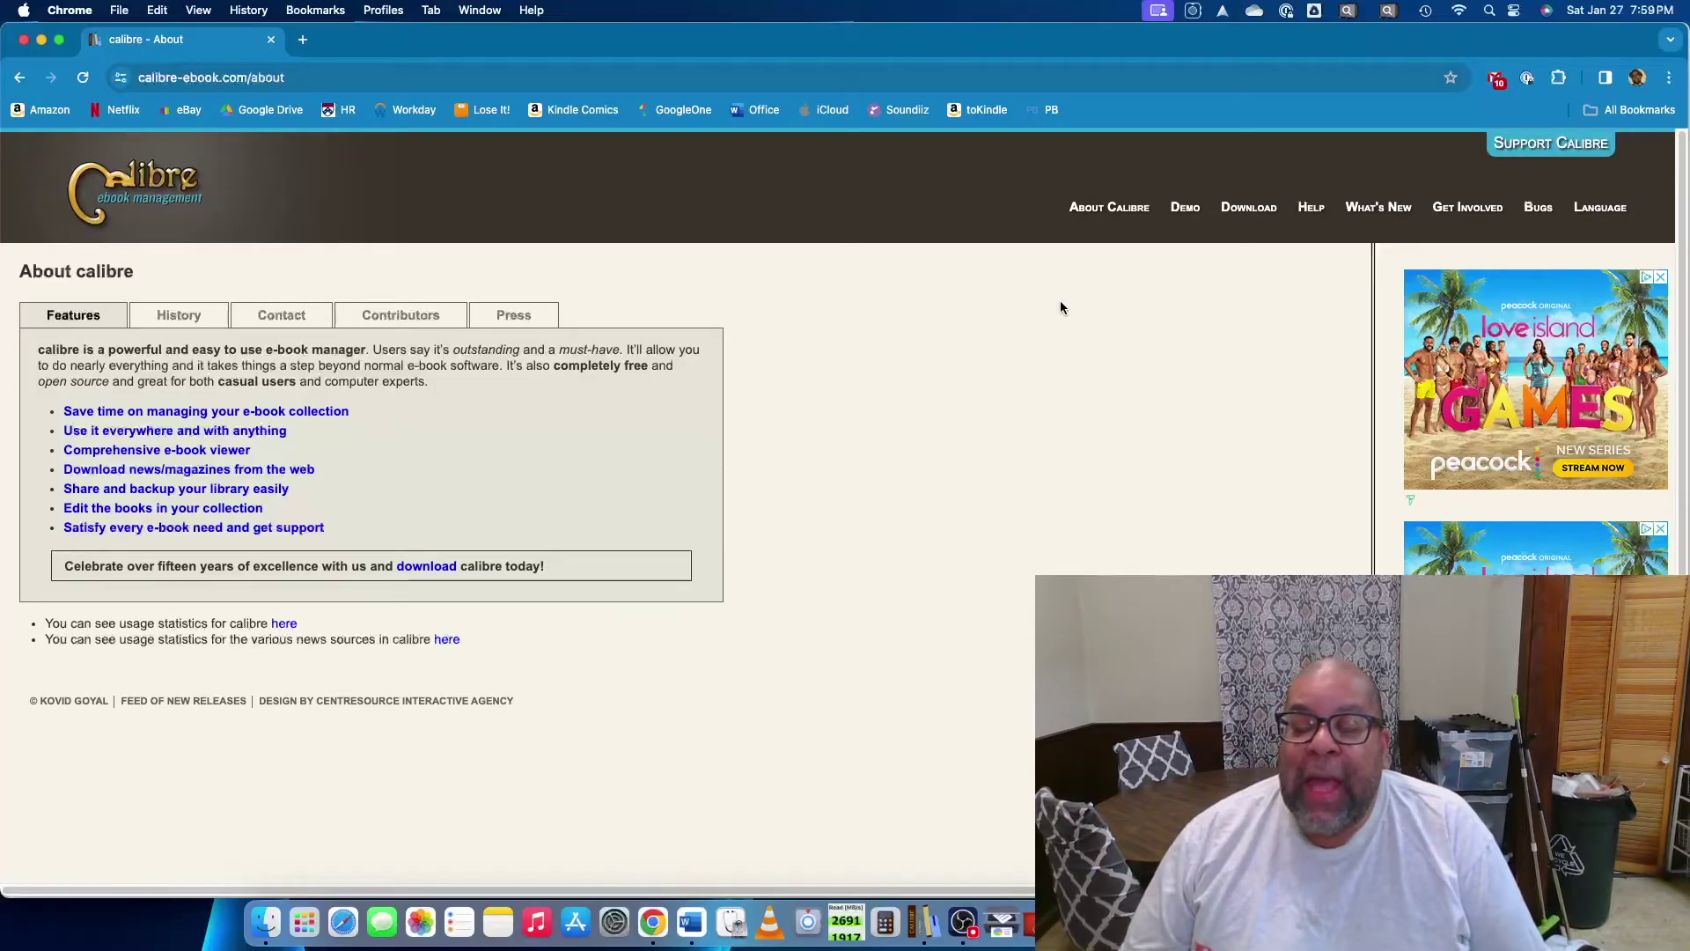
left_click(1153, 217)
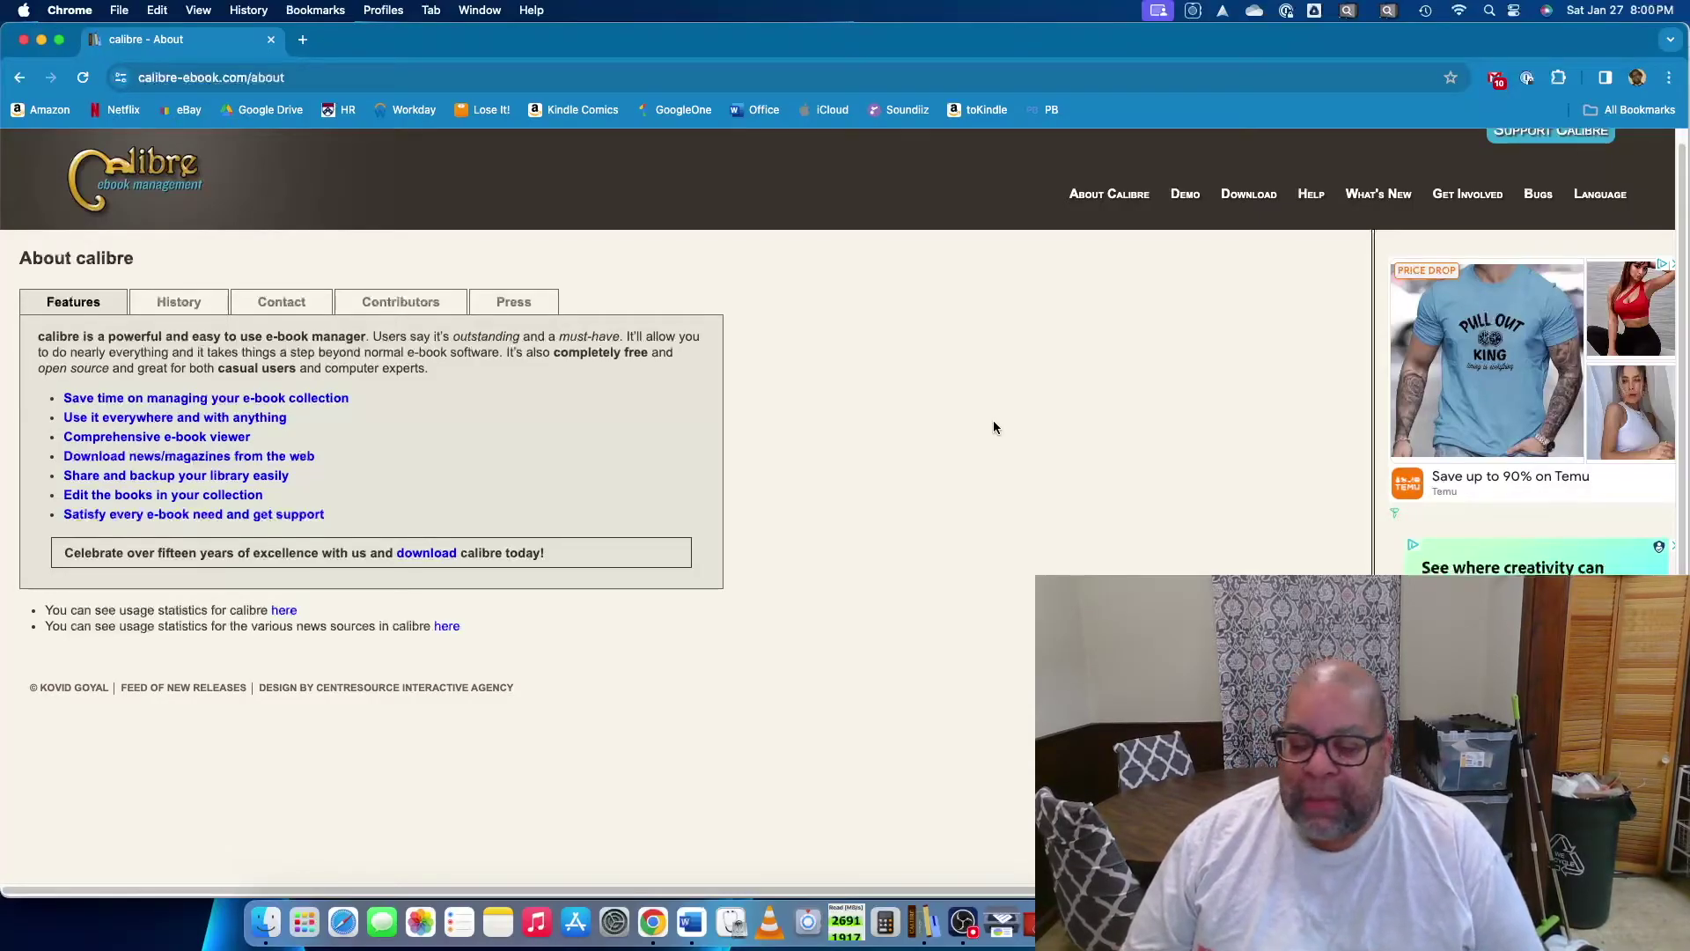
Step: Switch back to calibre, replace the cover grid with the book list and show the book details
left_click(931, 929)
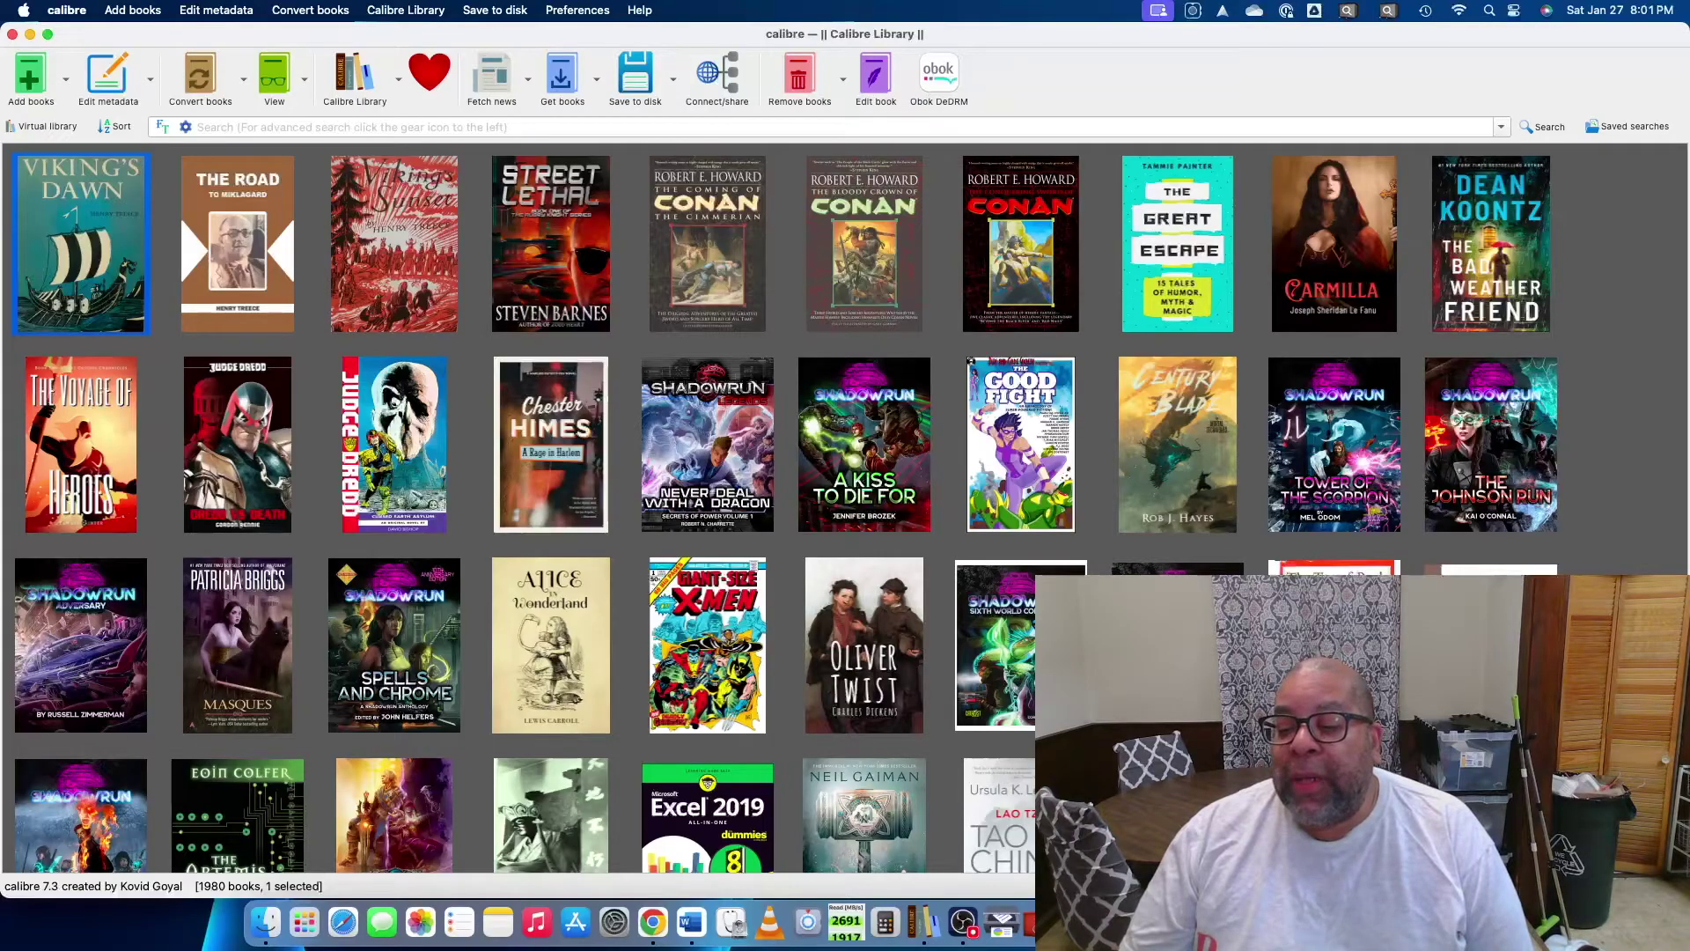
key("alt+shift+g")
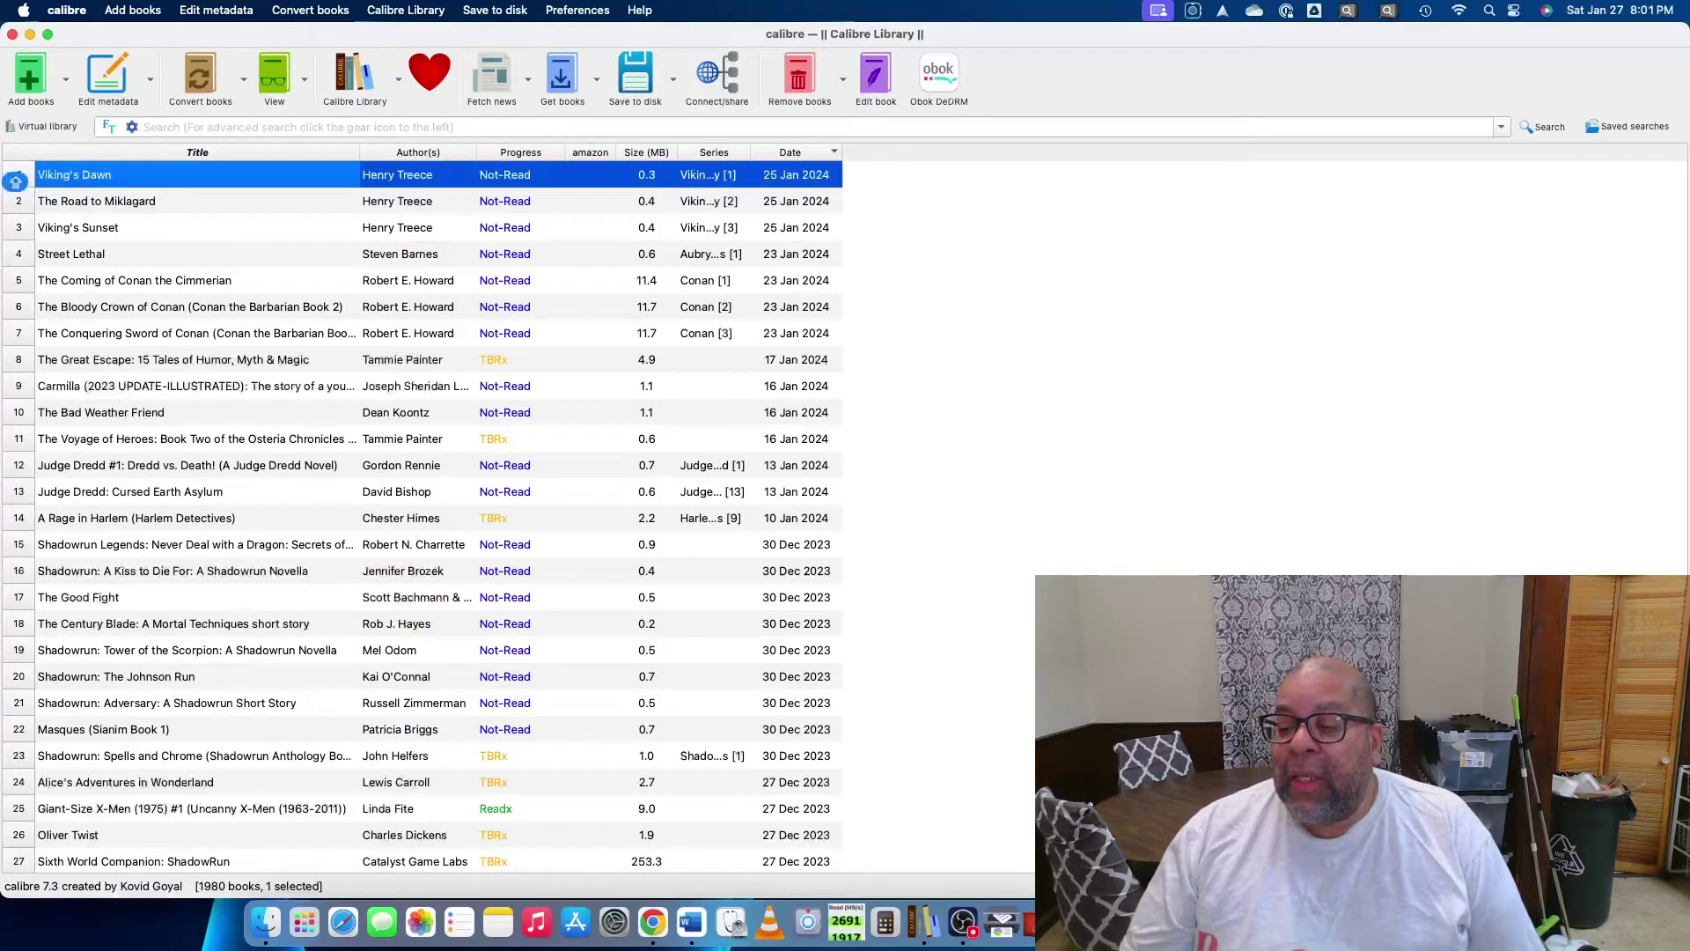
key("alt+shift+d")
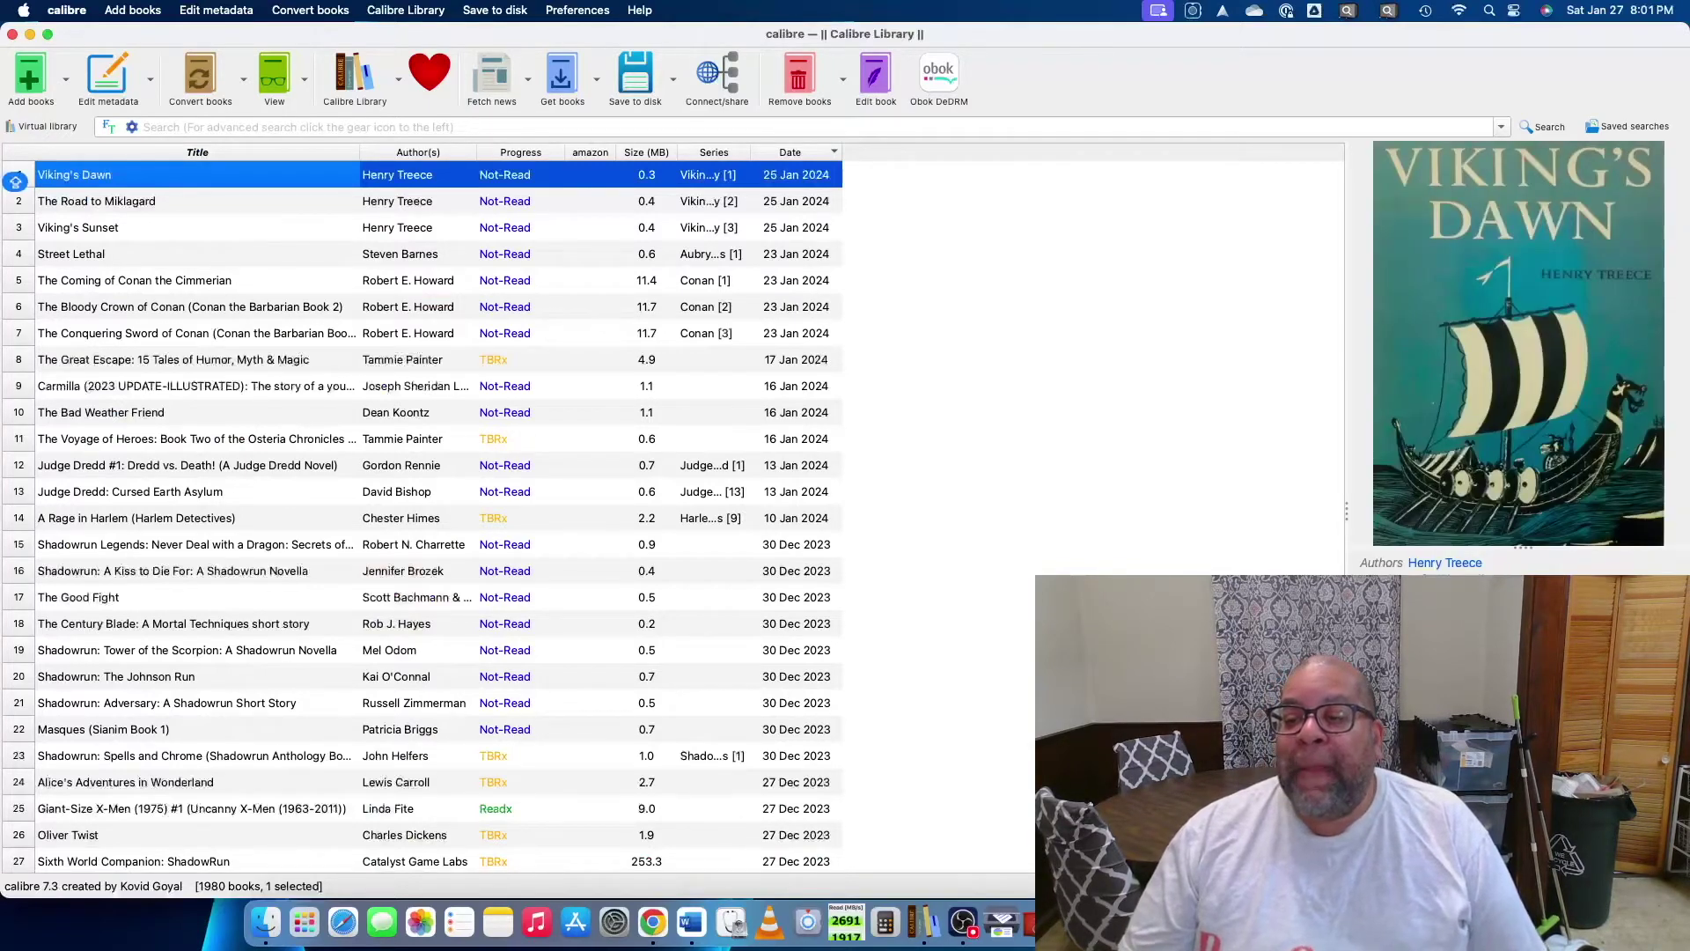
Step: Look through the details of several books from The Coming of Conan the Cimmerian onward, then return to Viking's Dawn
left_click(259, 274)
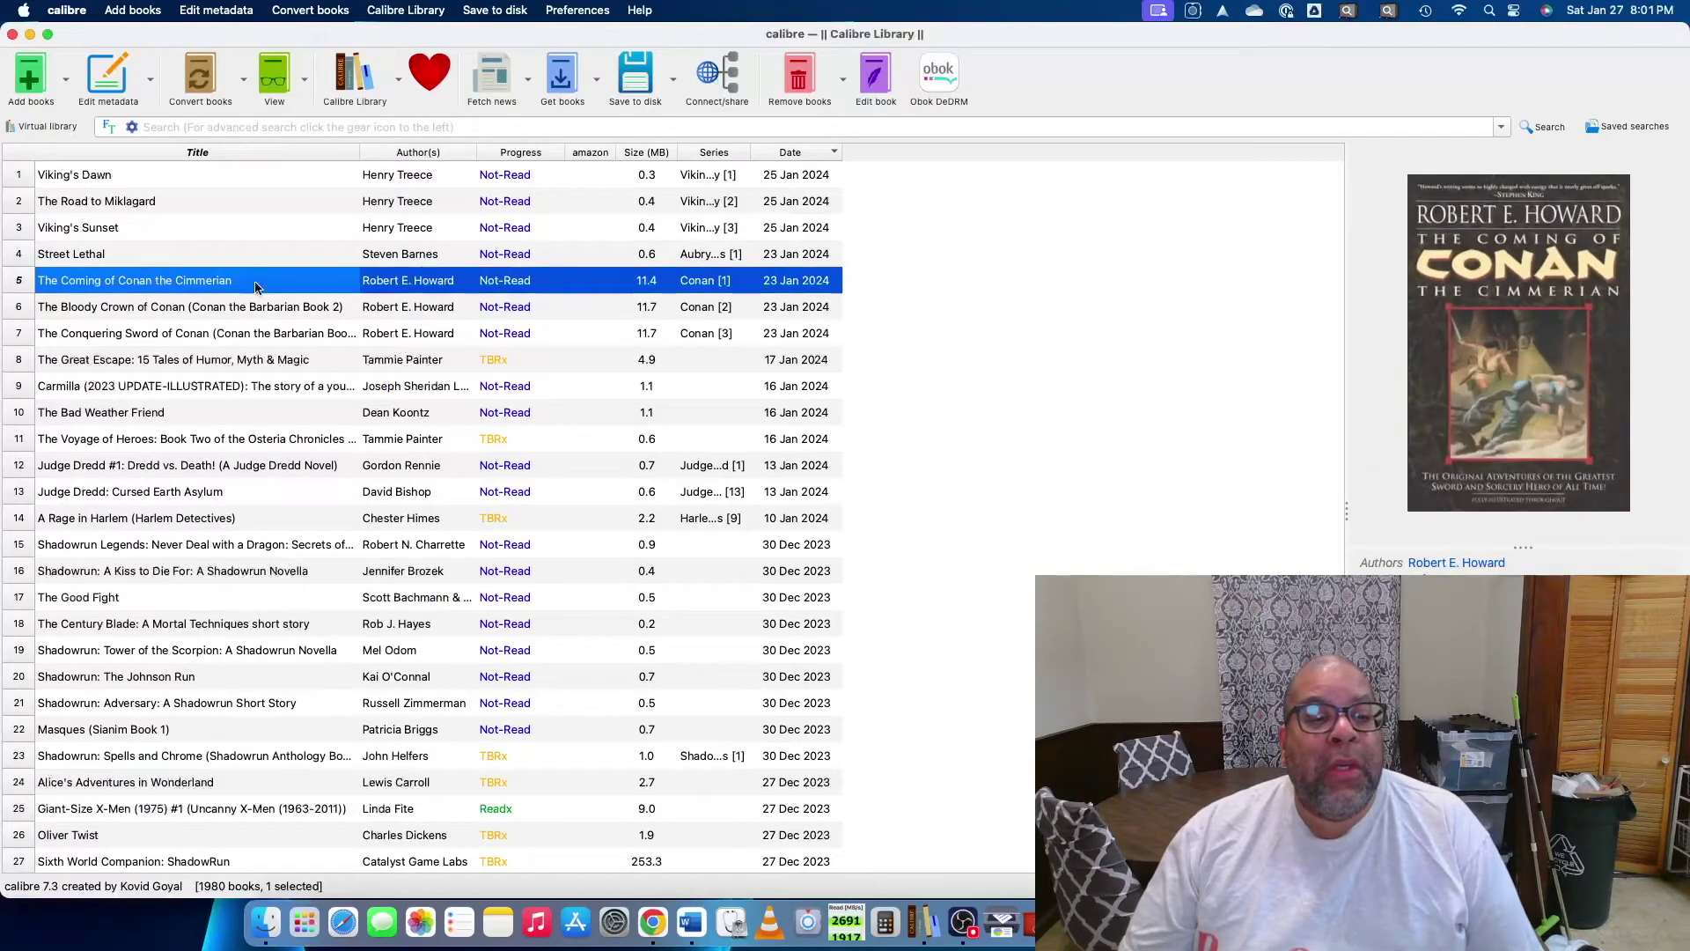
key("Down")
key("Down")
key("Down")
left_click(278, 179)
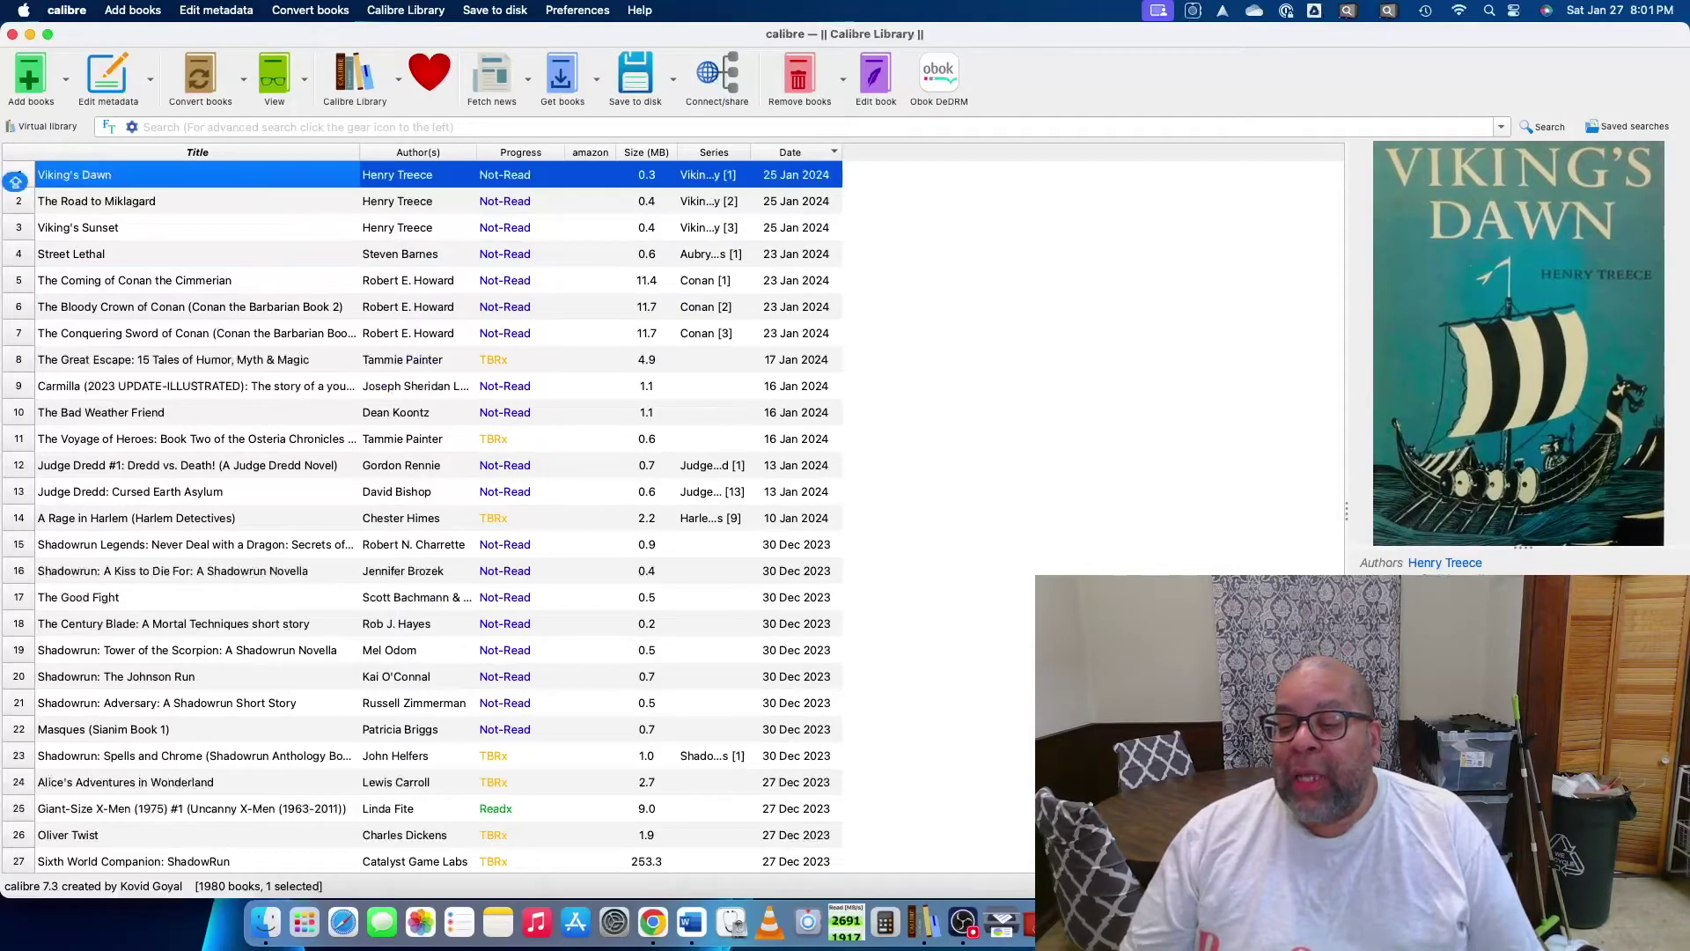
Step: Show the cover browser above the book list, advance to Street Lethal and enlarge the browser to cover the whole list
key("shift+alt+b")
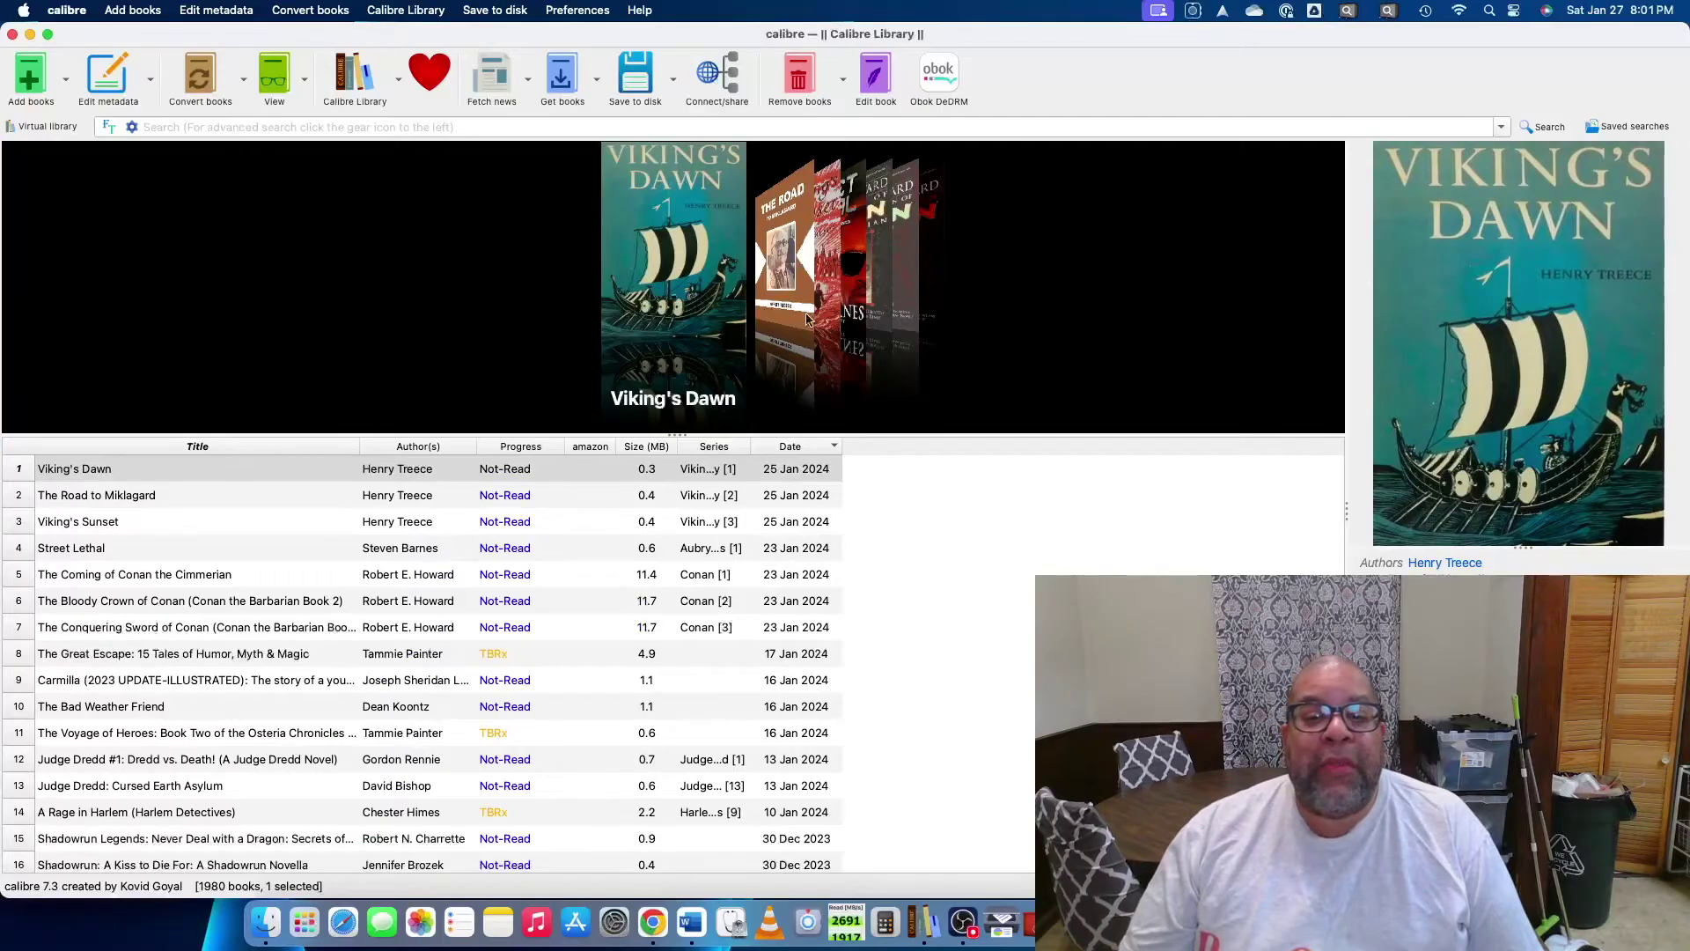
scroll(808, 318, "down", 3)
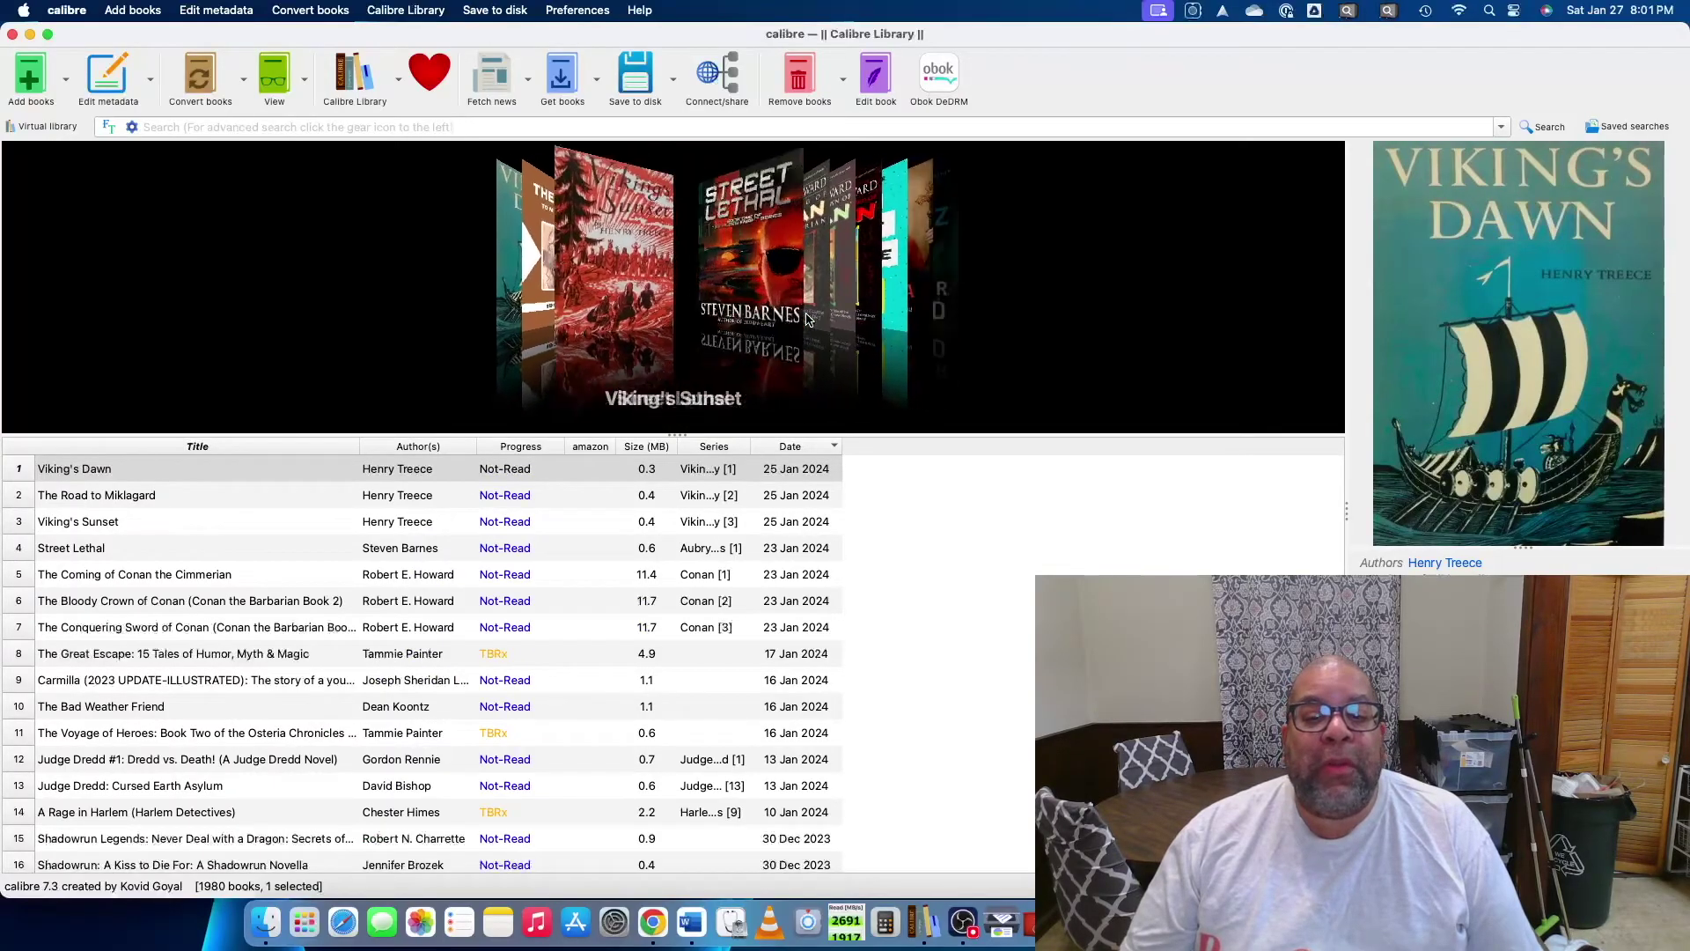
left_click_drag(676, 435, 663, 893)
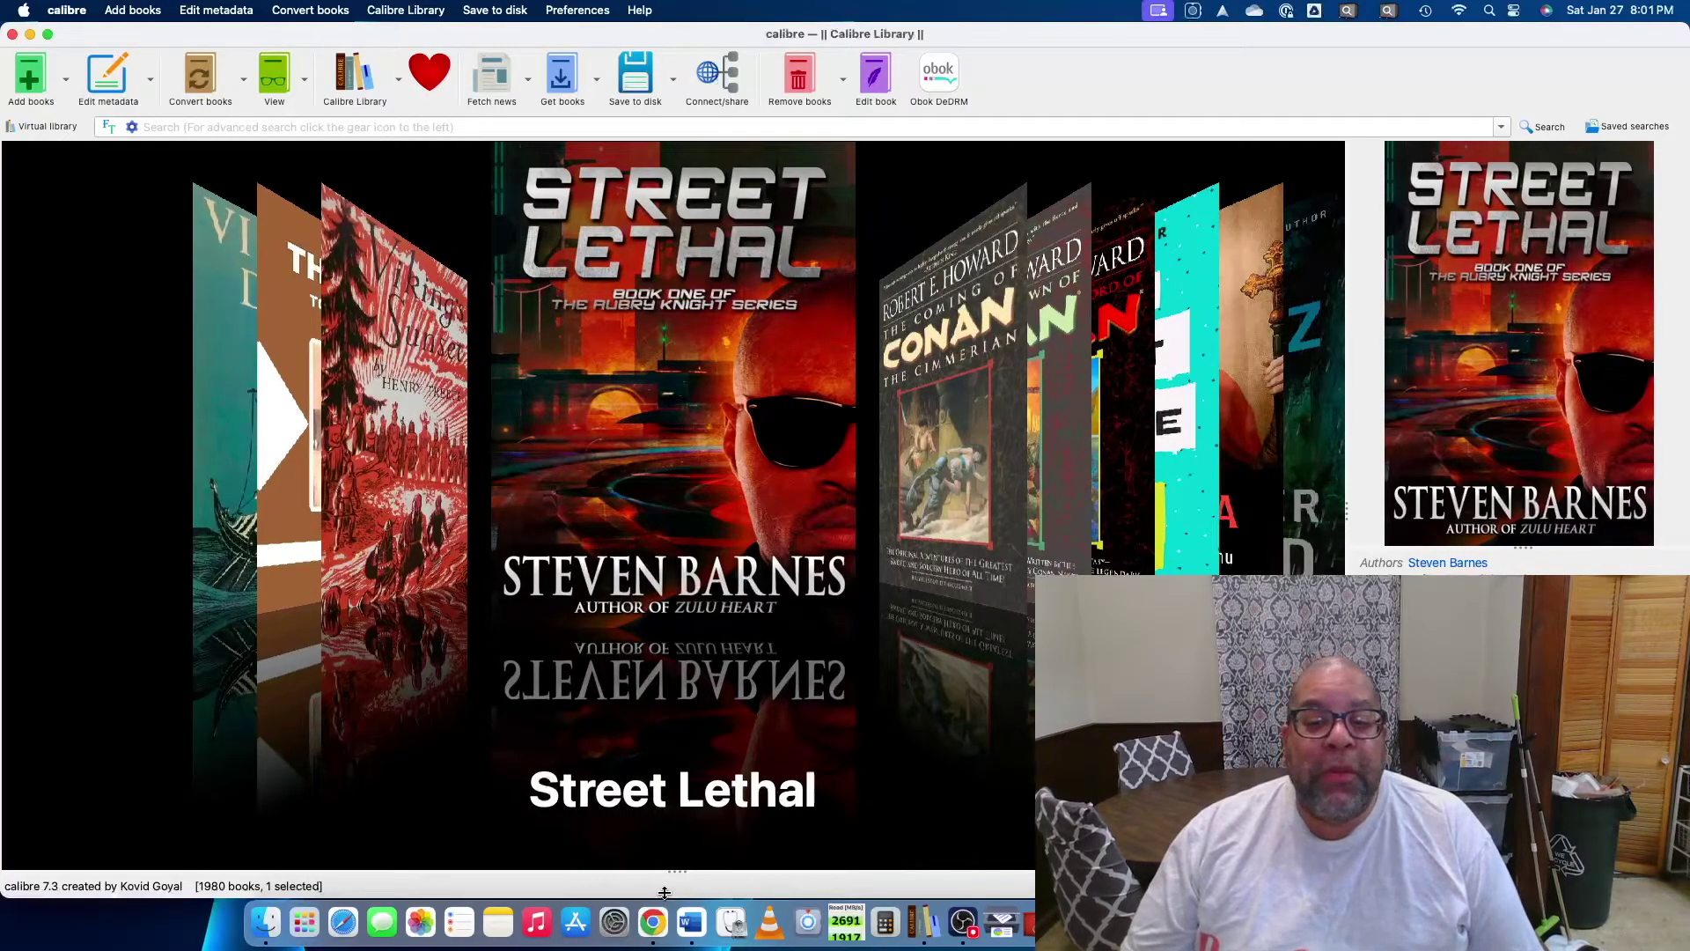
Step: Flip forward through the cover browser from Street Lethal to The Great Escape
left_click(987, 600)
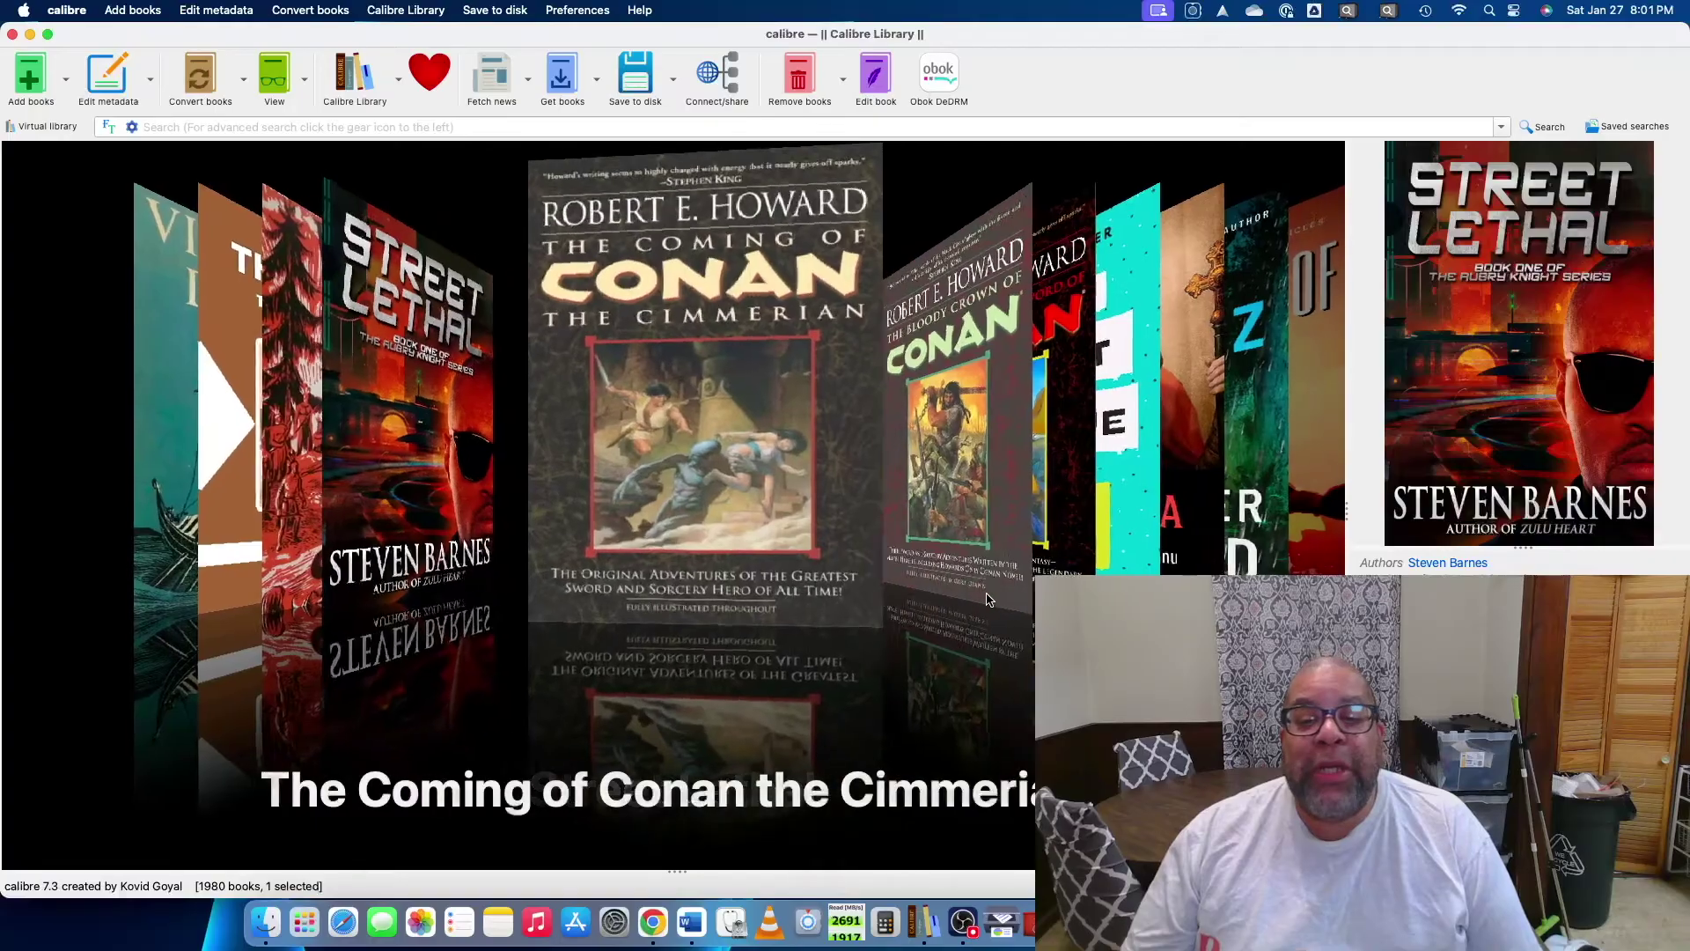
left_click(987, 599)
left_click(987, 600)
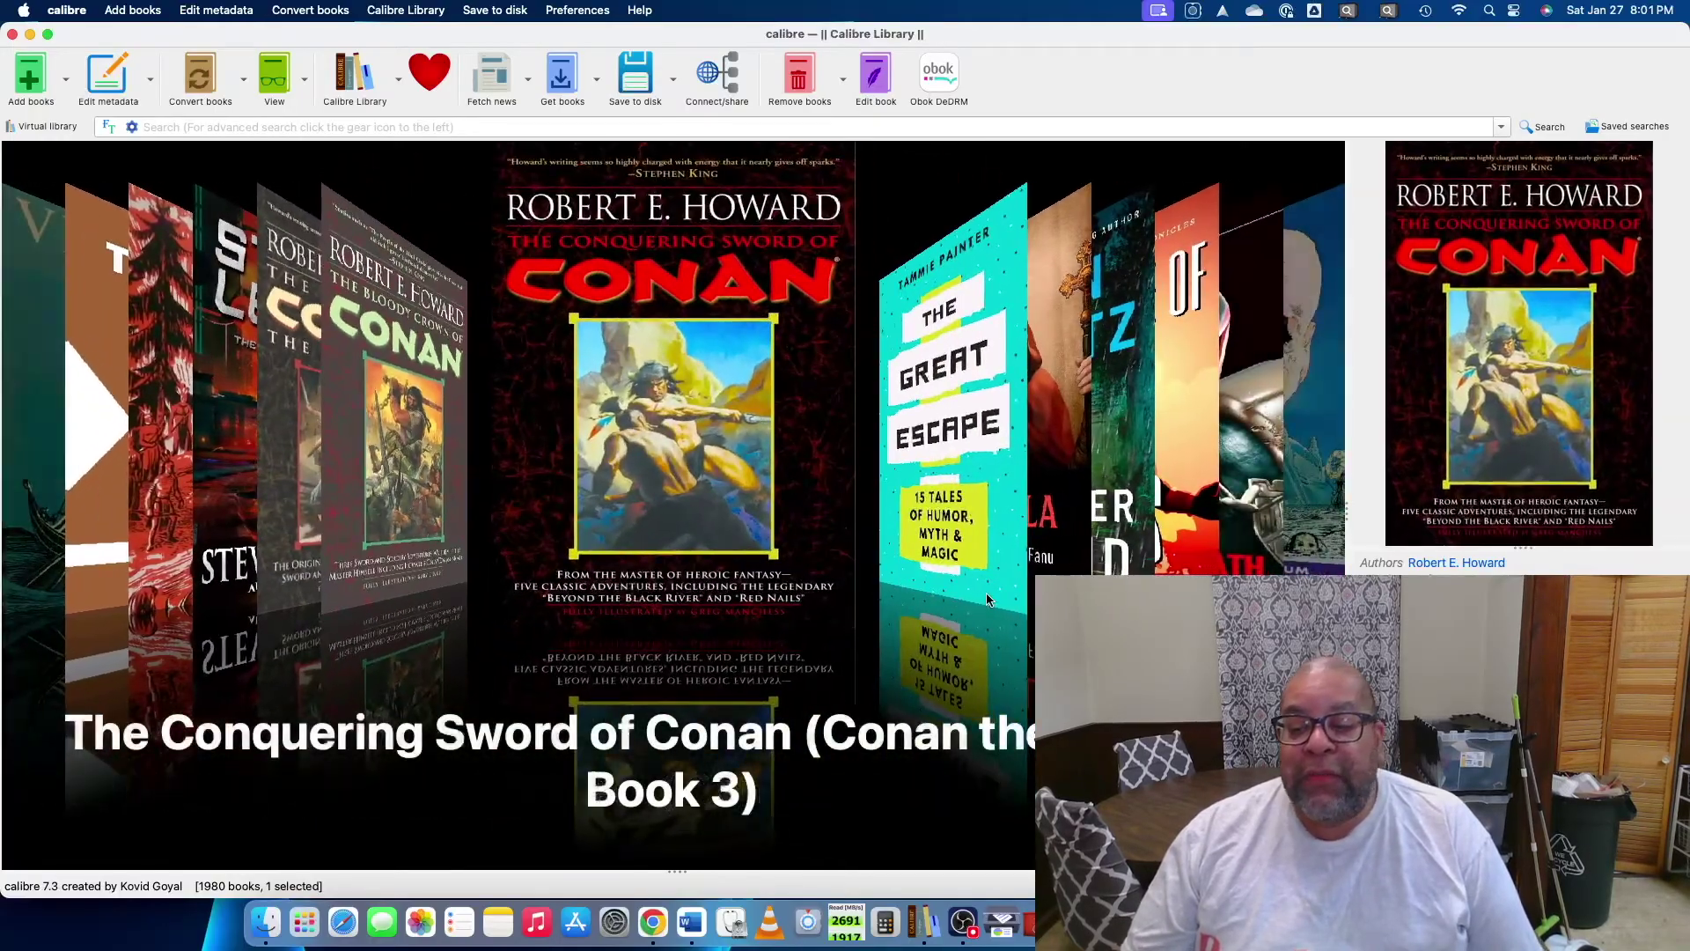
left_click(986, 599)
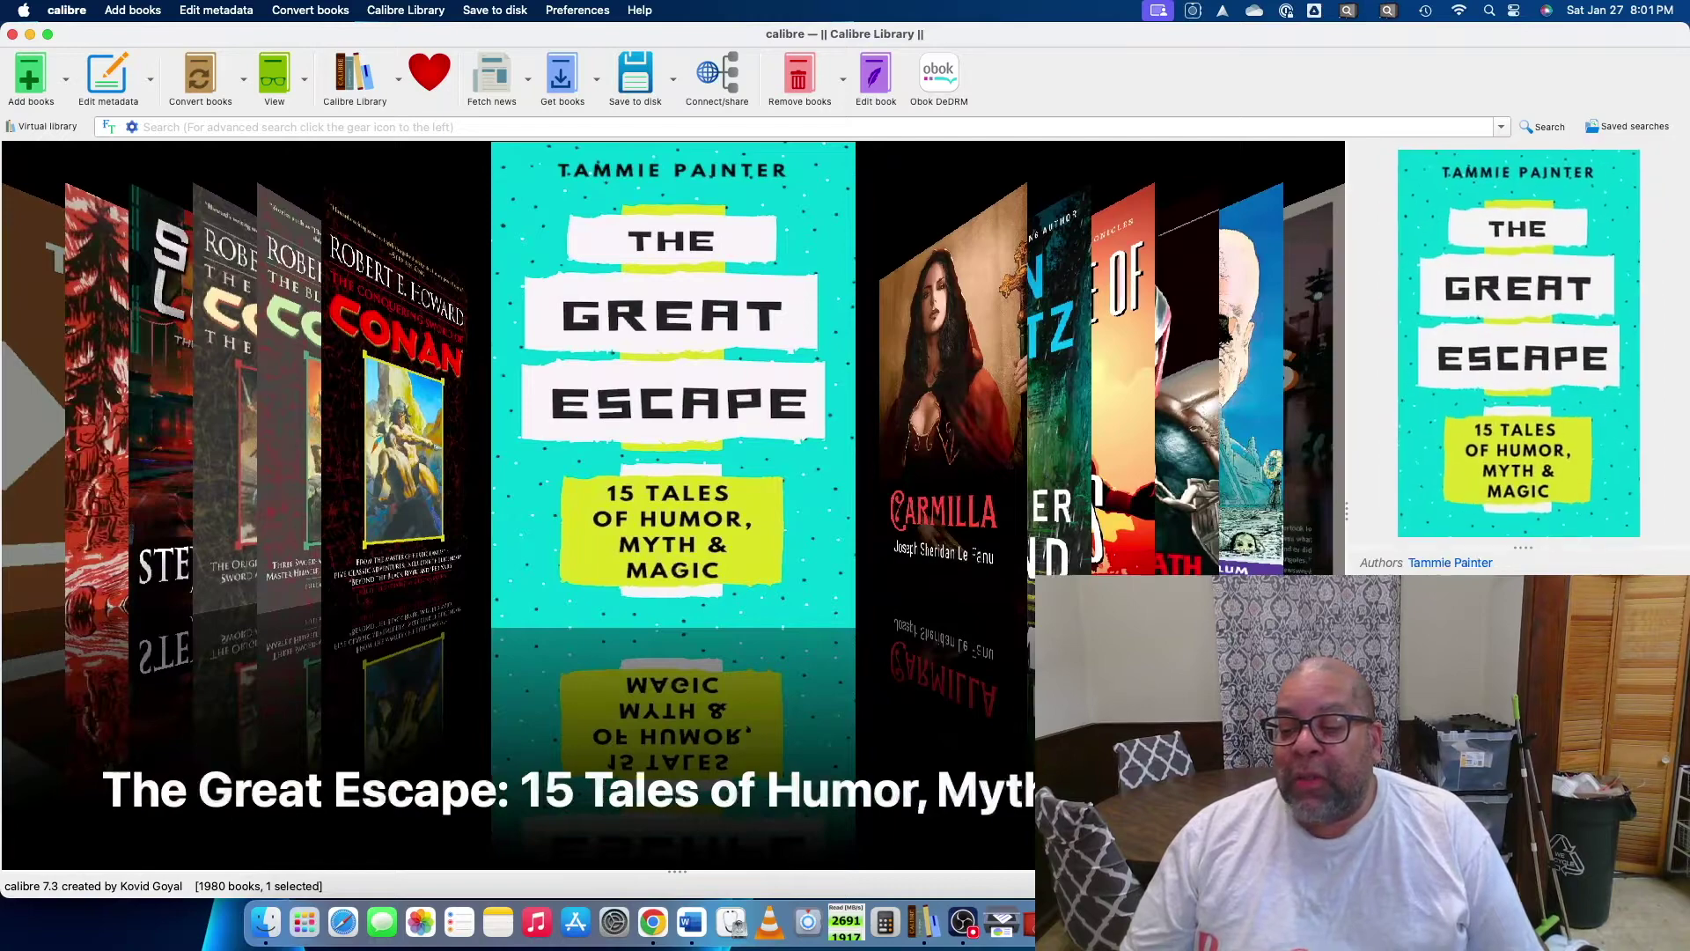
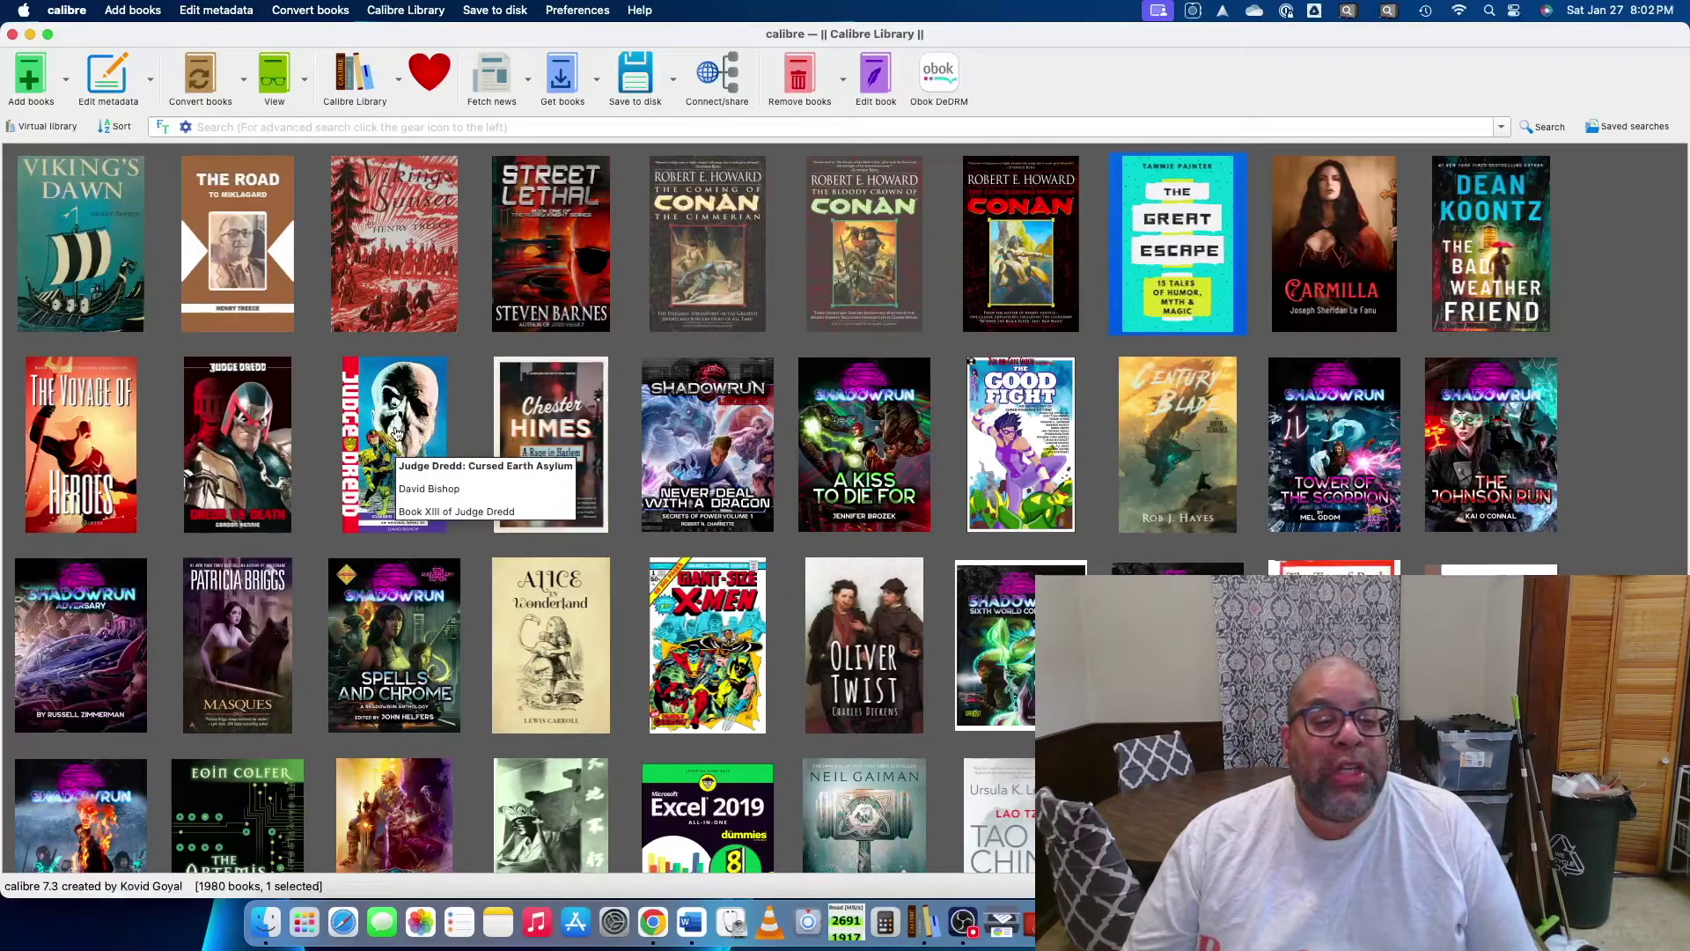
Step: Open the metadata of Judge Dredd: Cursed Earth Asylum for editing and look up downloadable covers, keeping the current cover
right_click(395, 431)
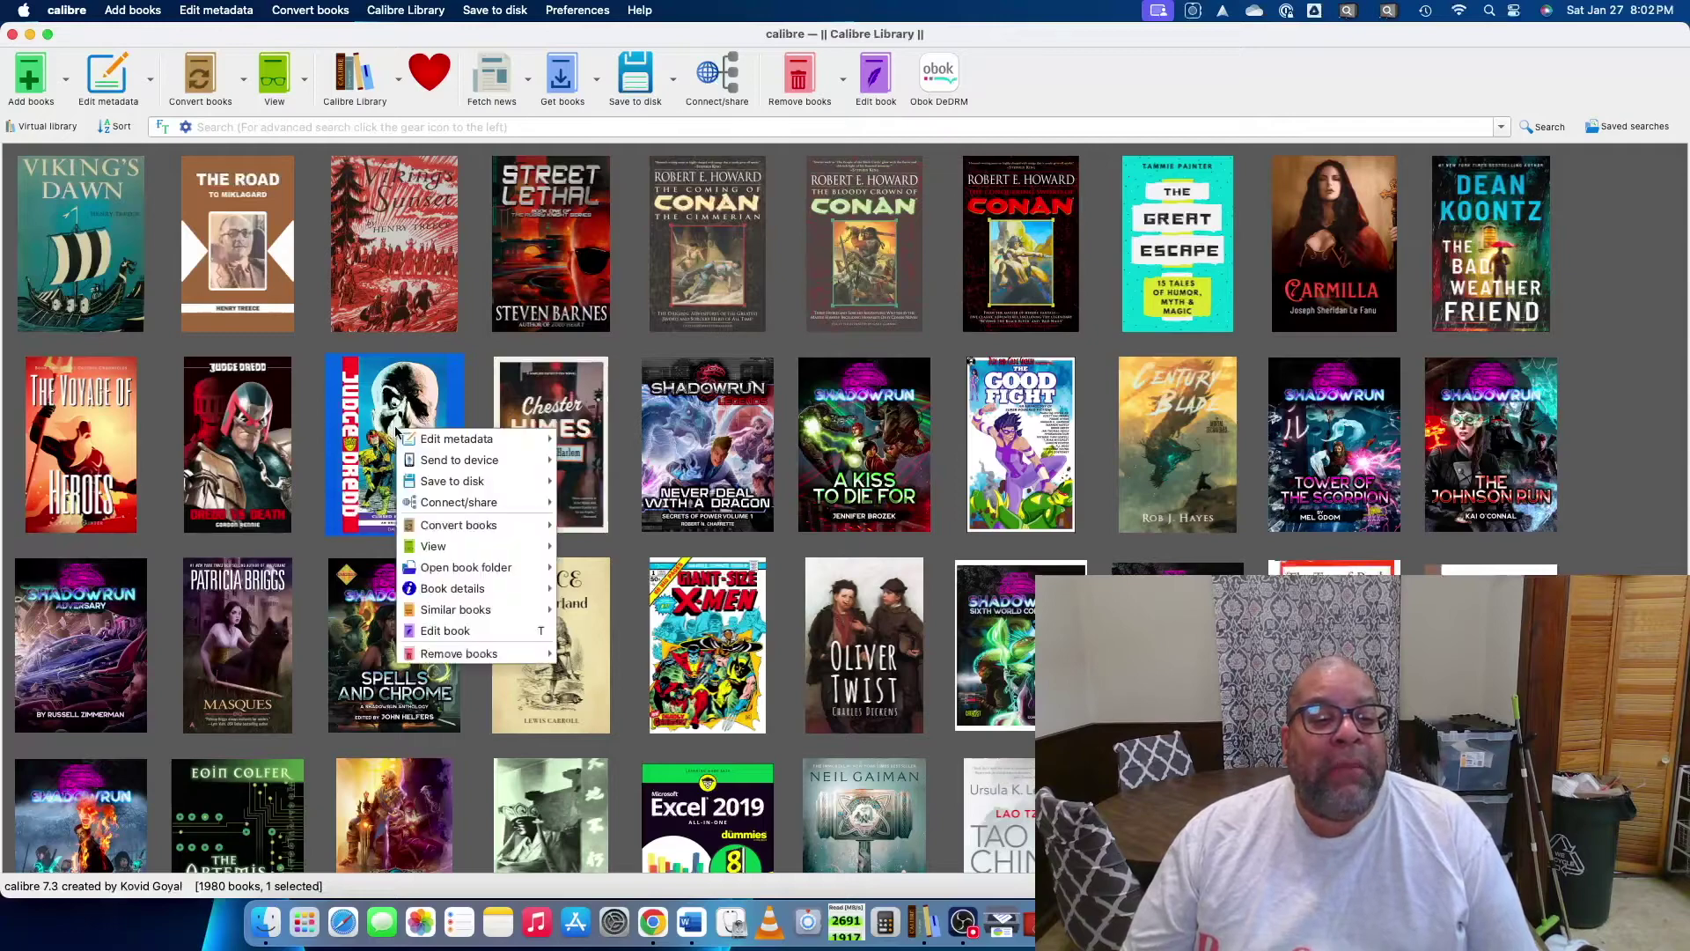
mouse_move(458, 447)
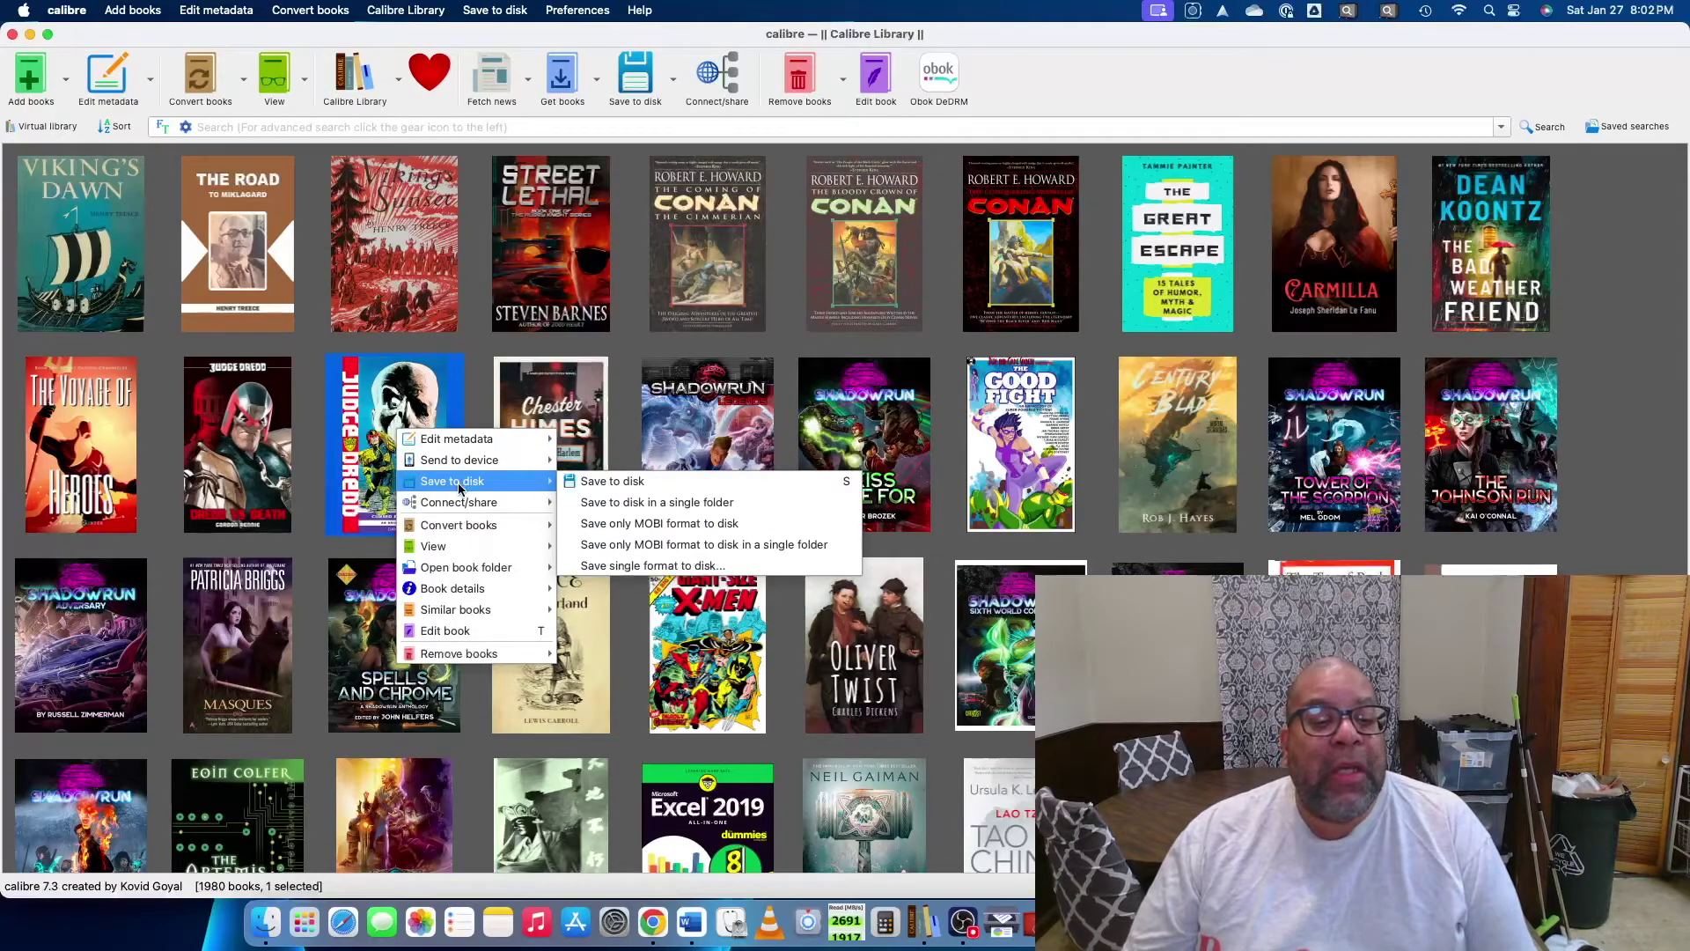
mouse_move(458, 528)
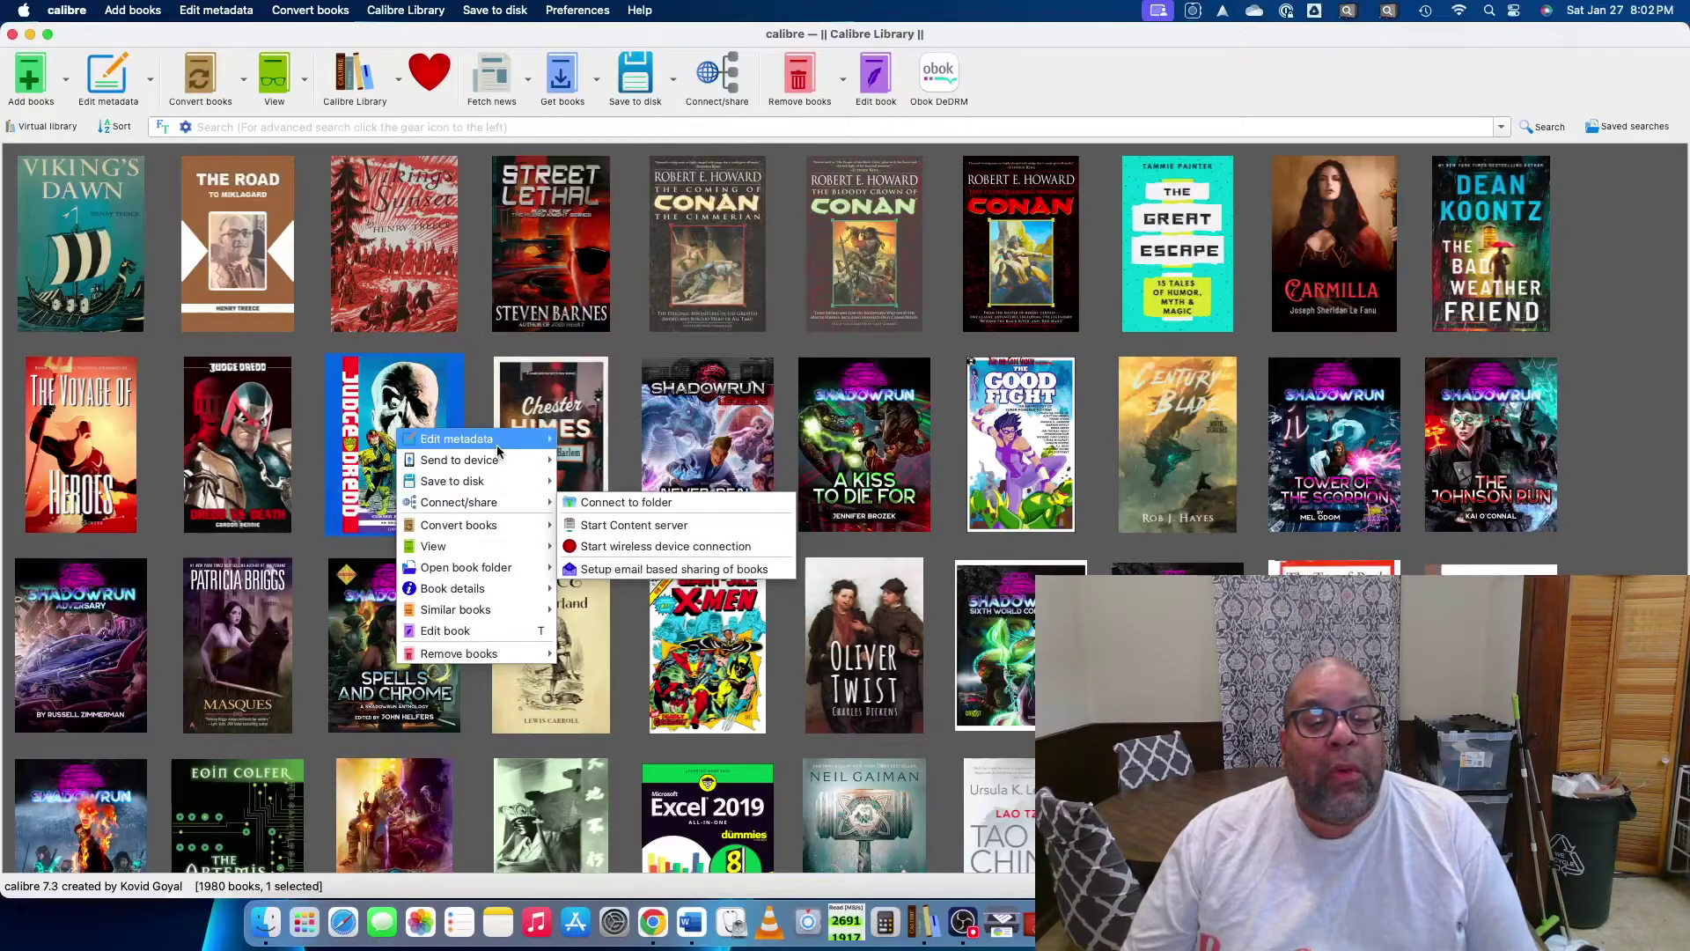
left_click(627, 445)
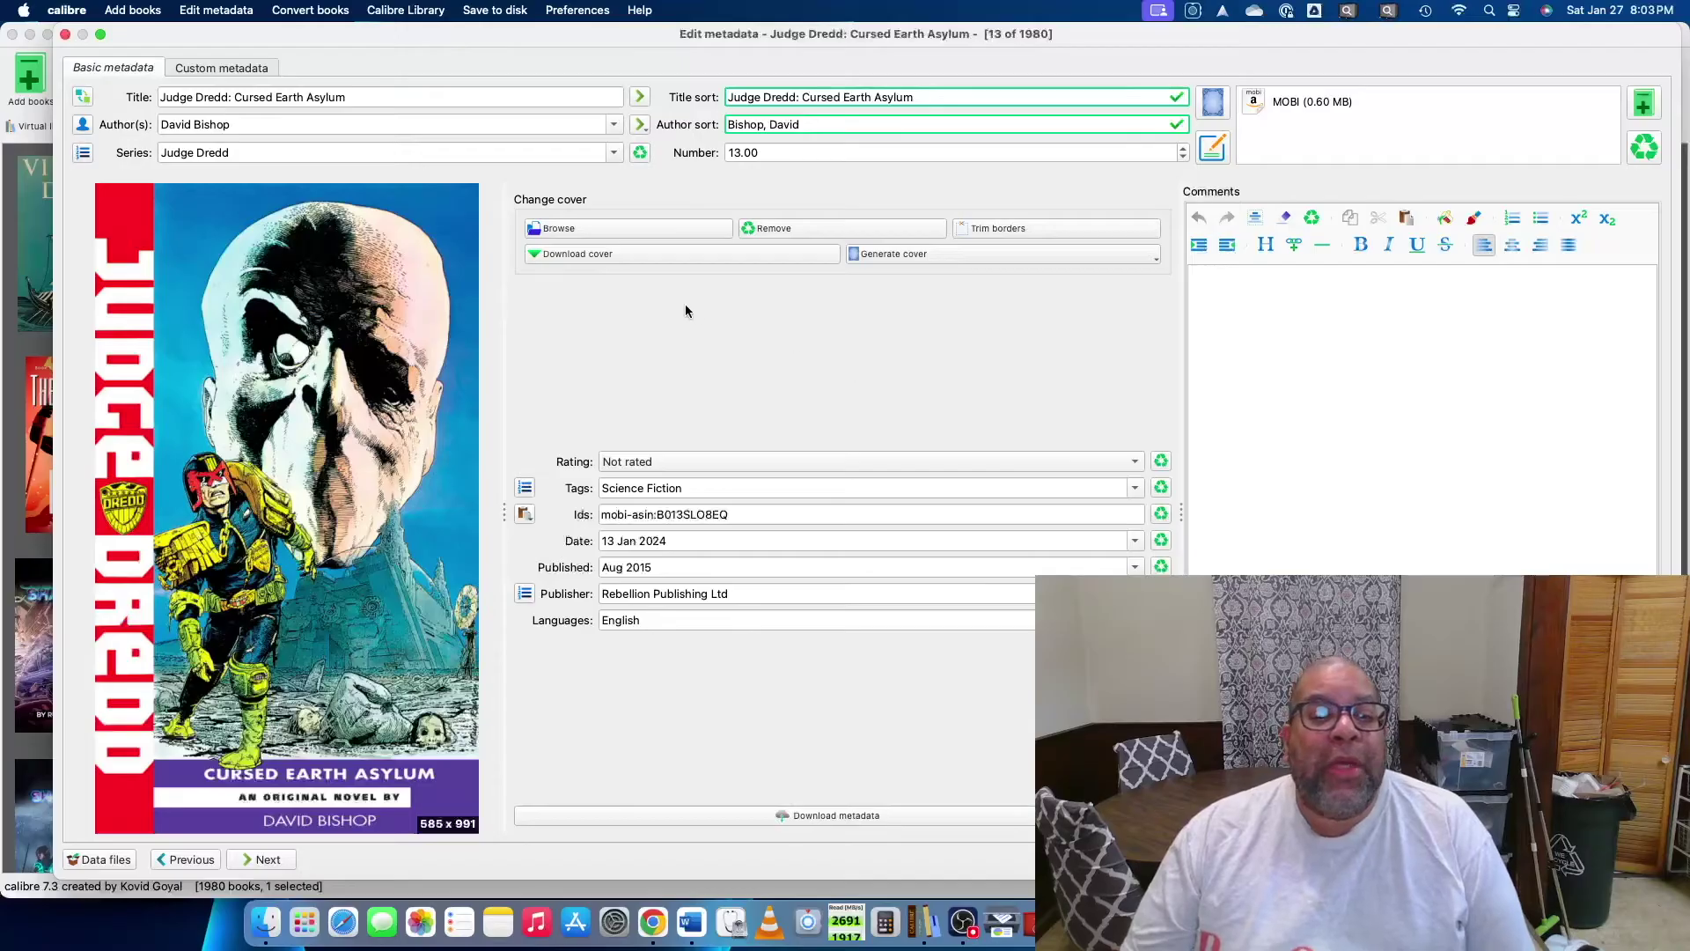
left_click(642, 259)
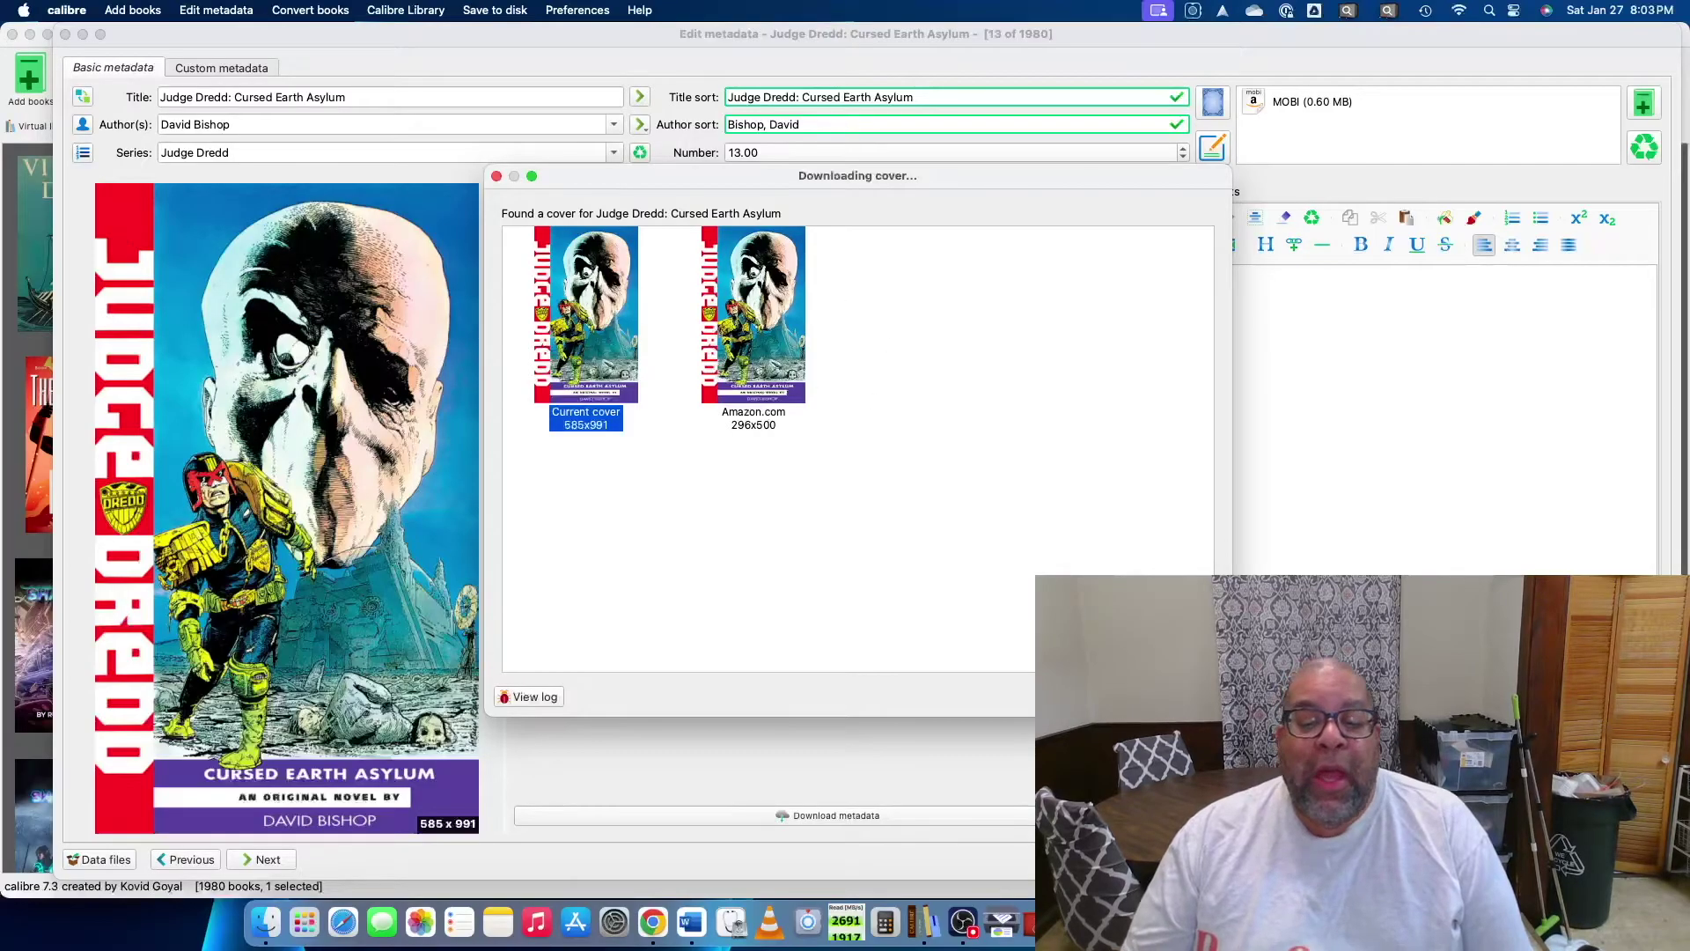
key("Return")
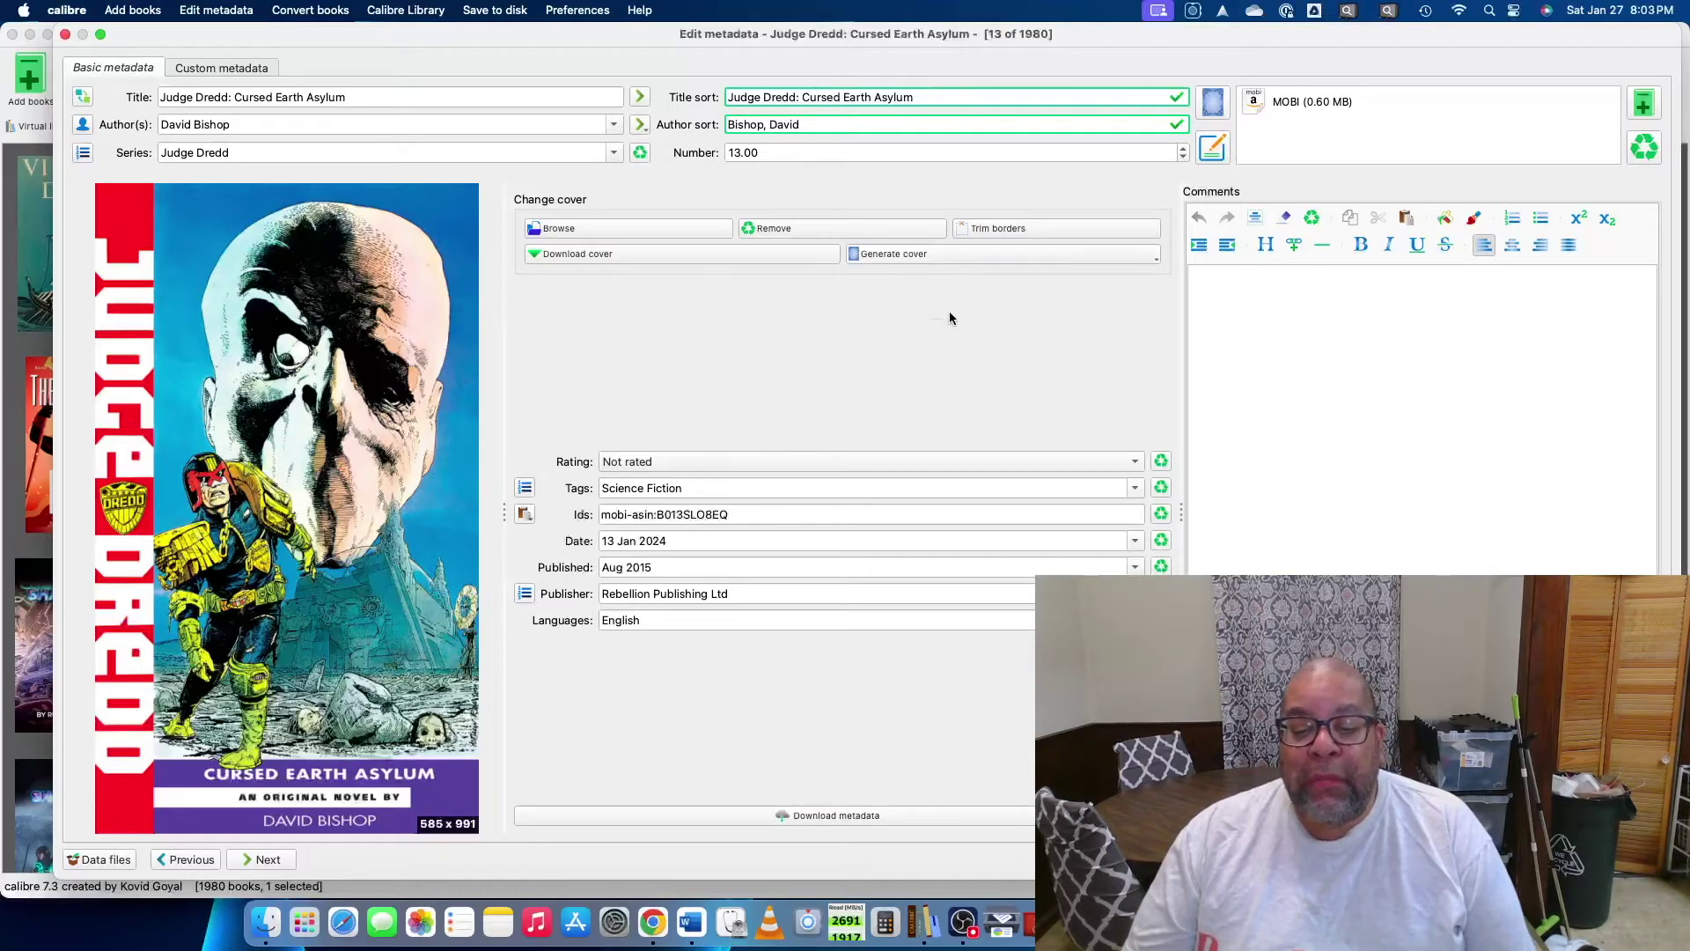
Step: Download metadata for Judge Dredd: Cursed Earth Asylum and copy the full description of the 2015 Rebellion Publishing edition
left_click(880, 818)
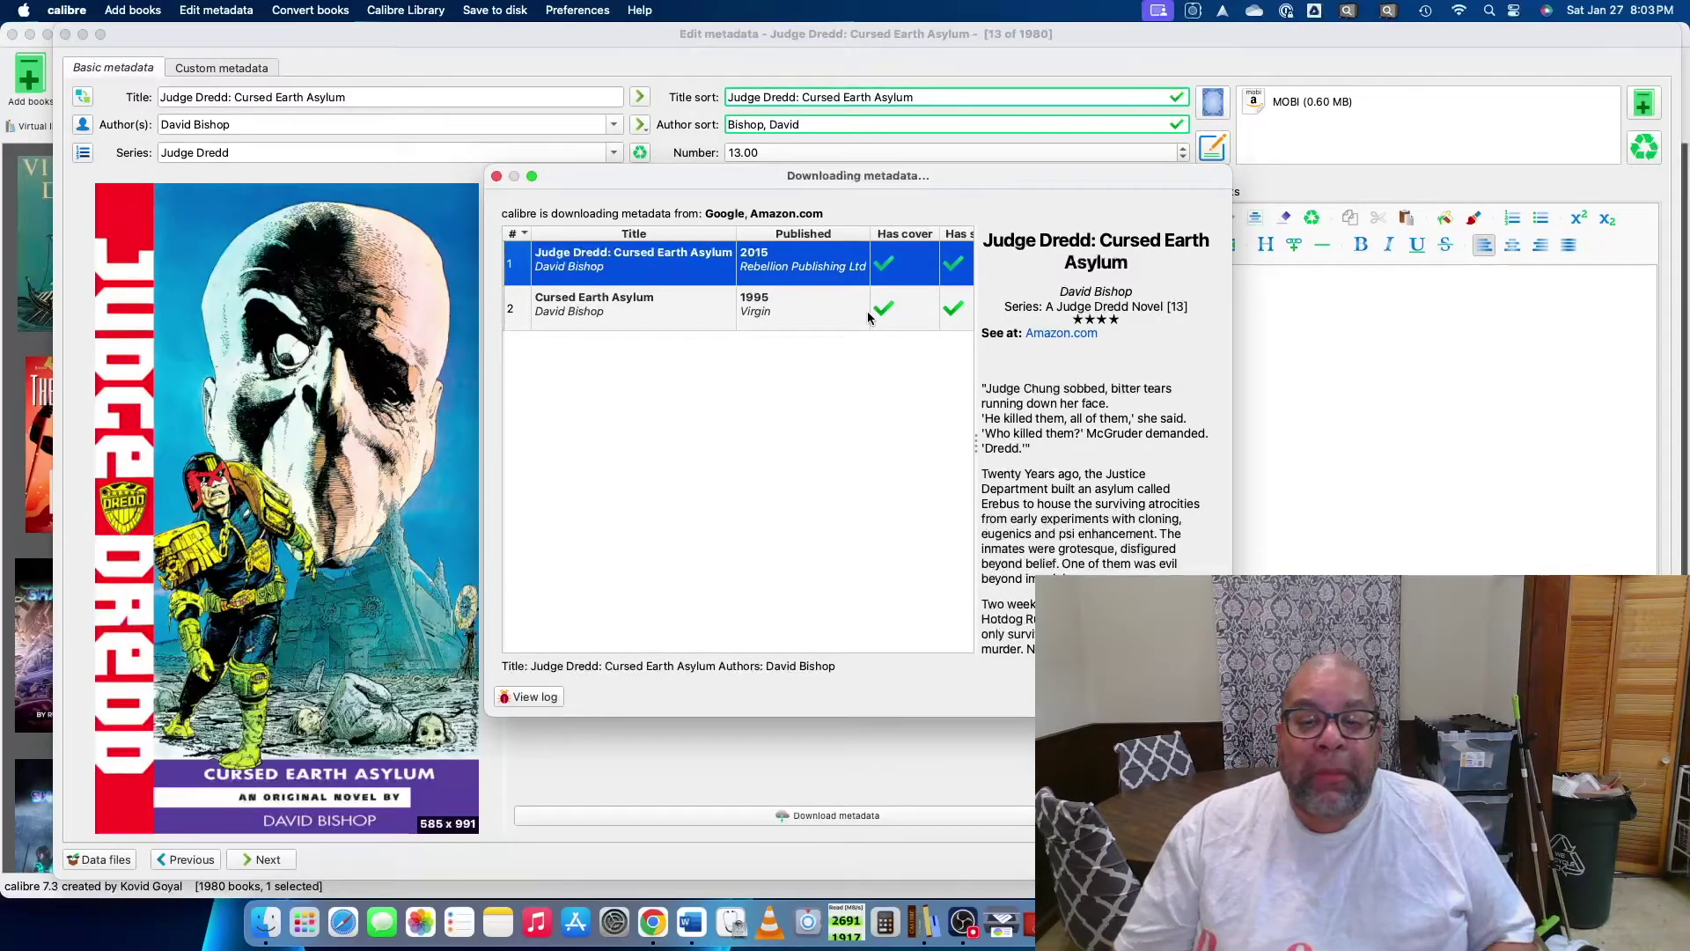
scroll(1077, 510, "down", 3)
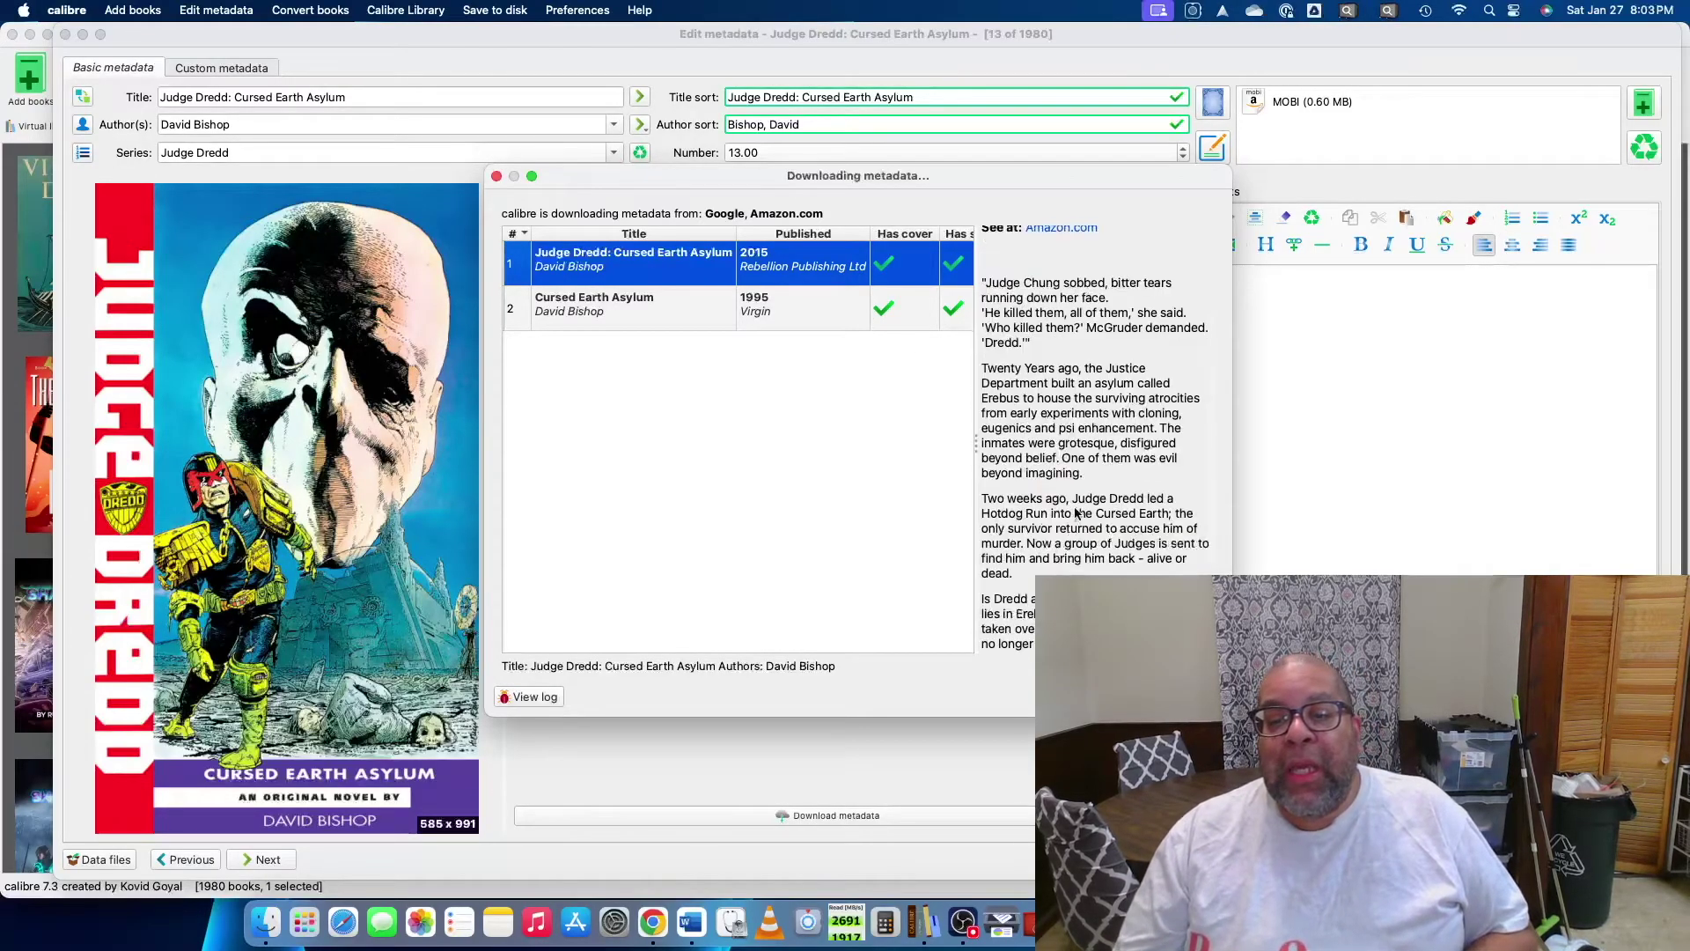
scroll(1077, 513, "up", 3)
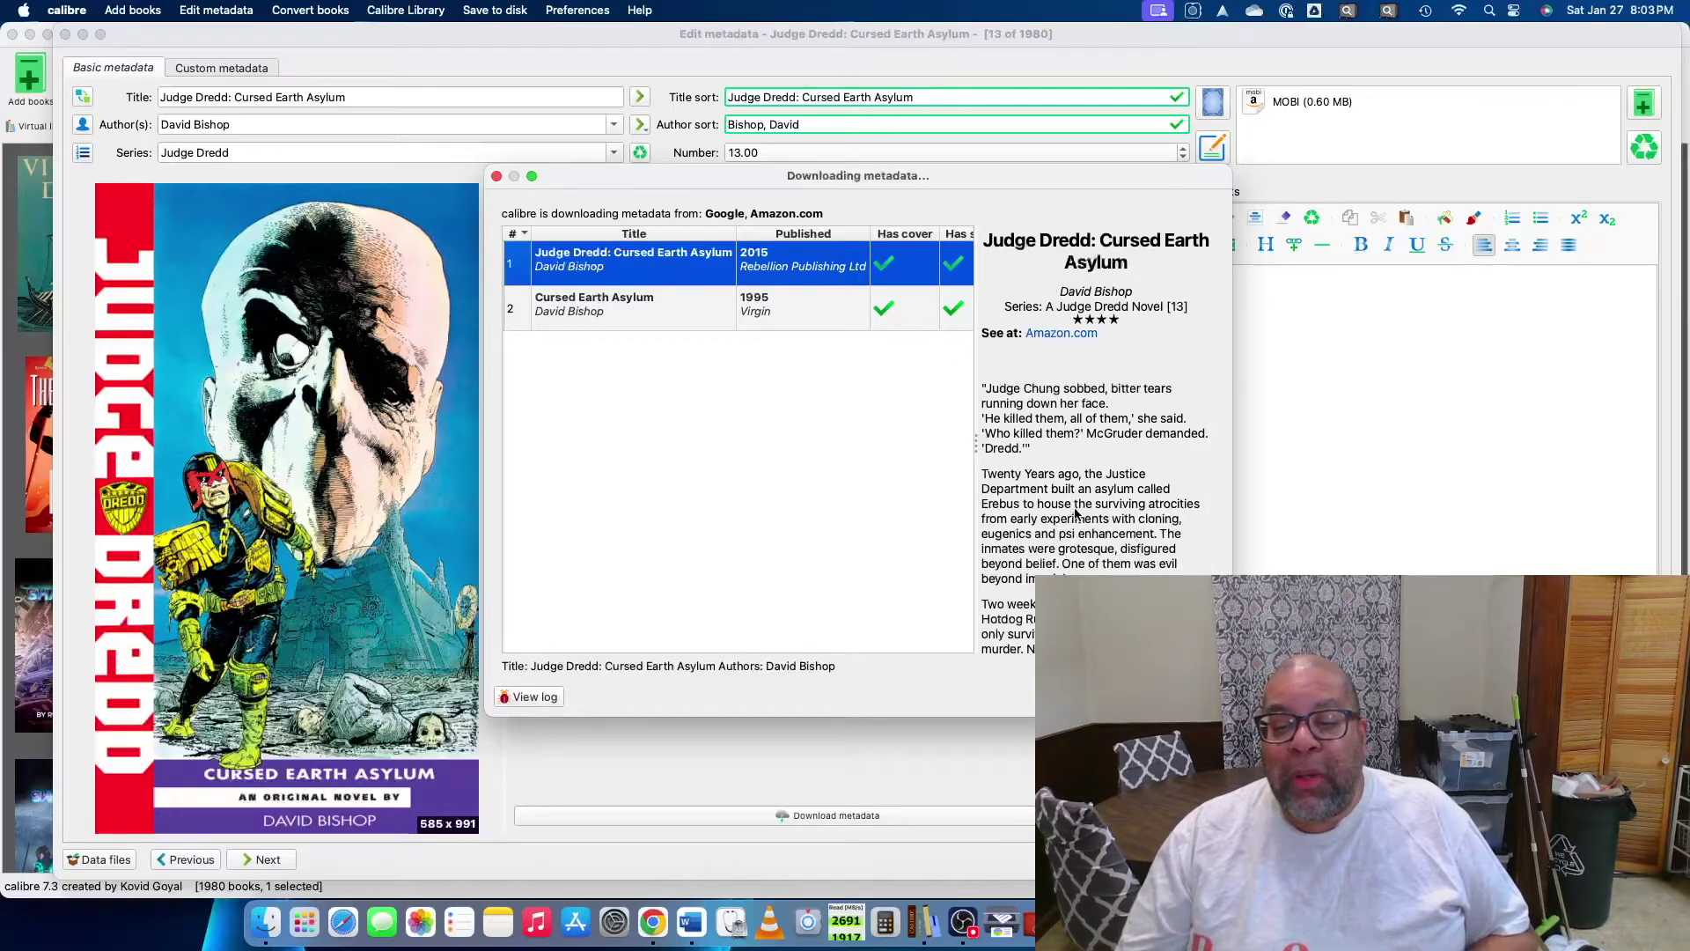
left_click_drag(987, 388, 1091, 558)
key("super+c")
left_click(1007, 406)
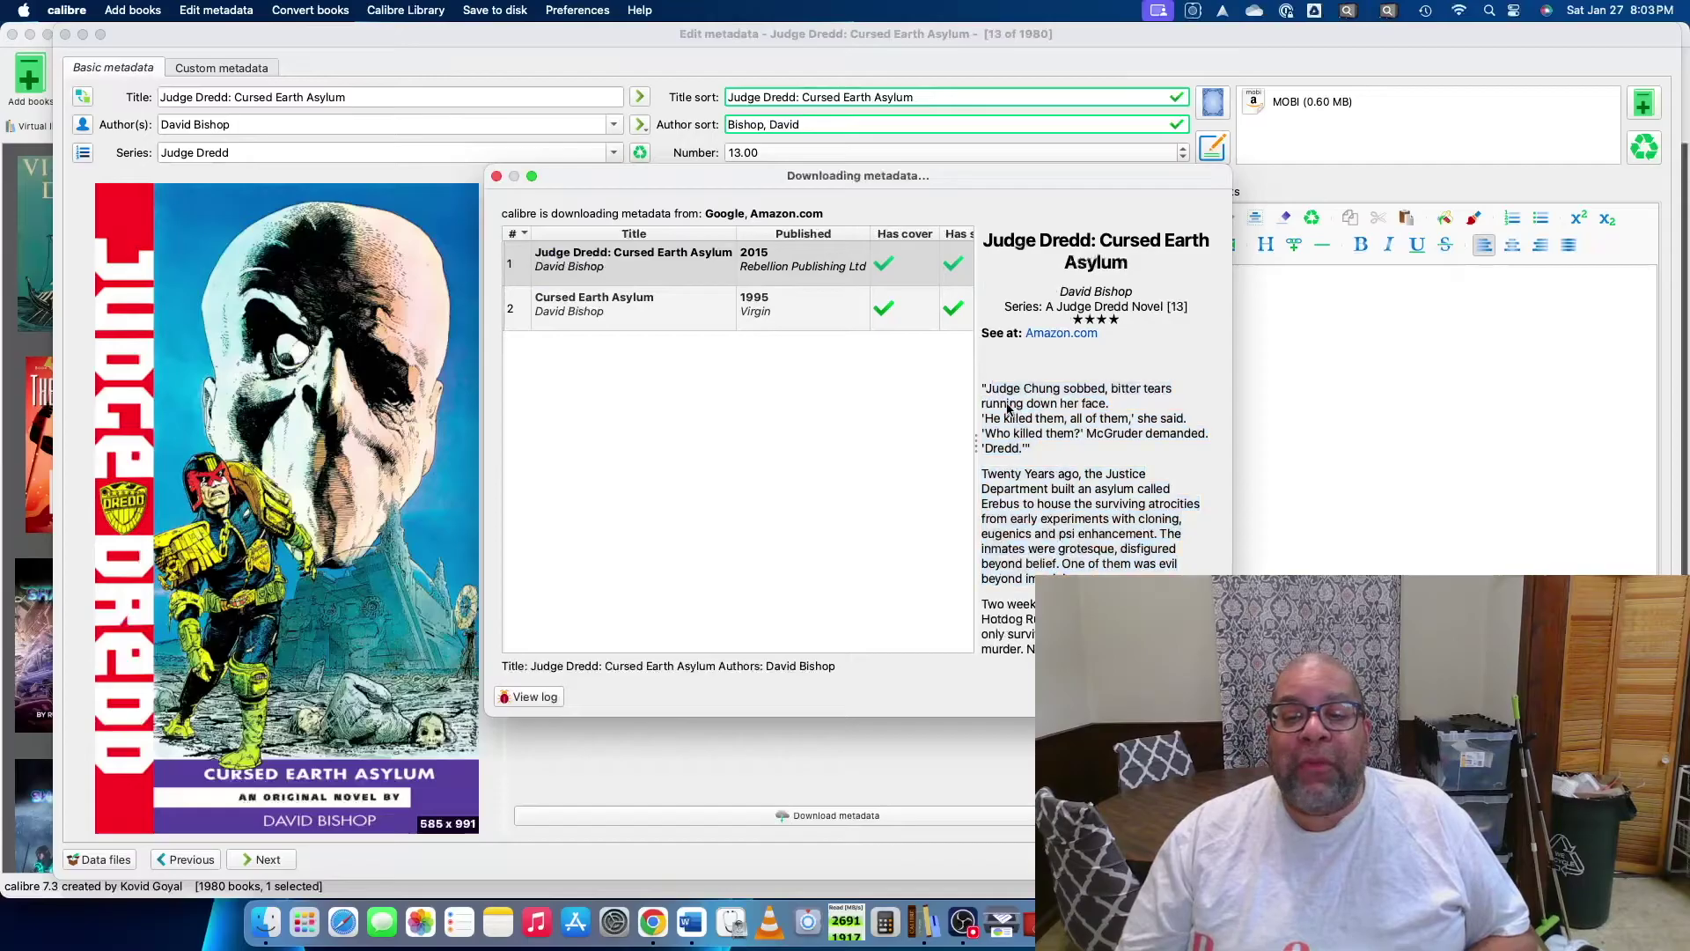
left_click_drag(985, 388, 1029, 669)
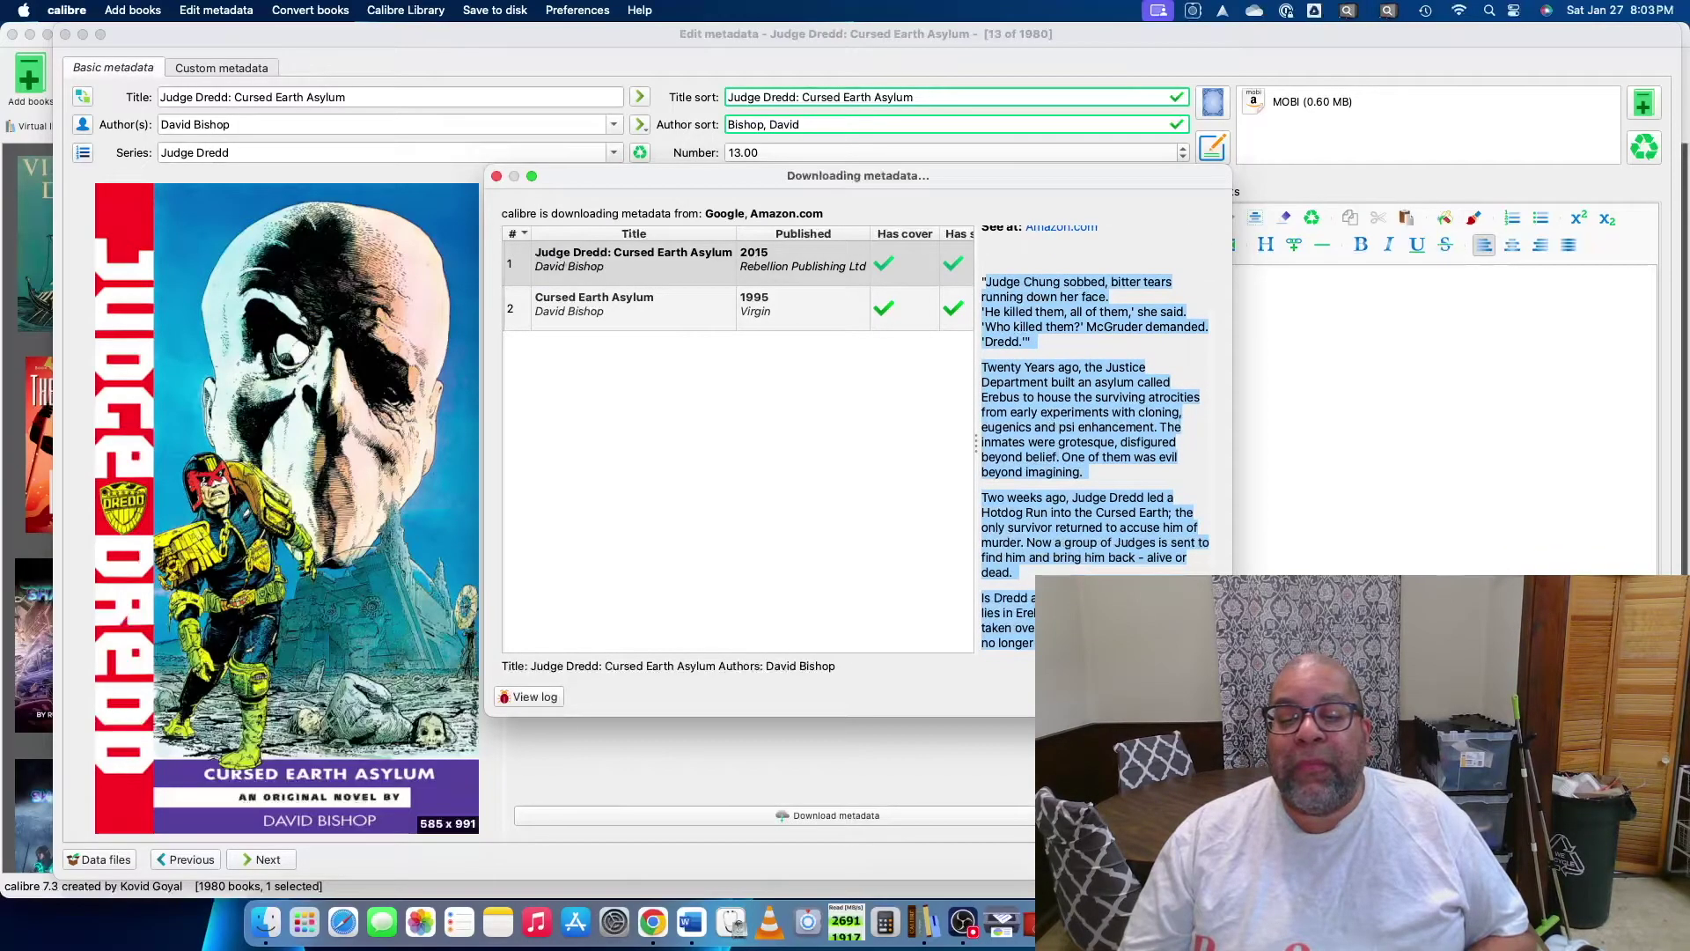
Step: Paste the copied description into the book's comments and save the metadata
left_click(1342, 506)
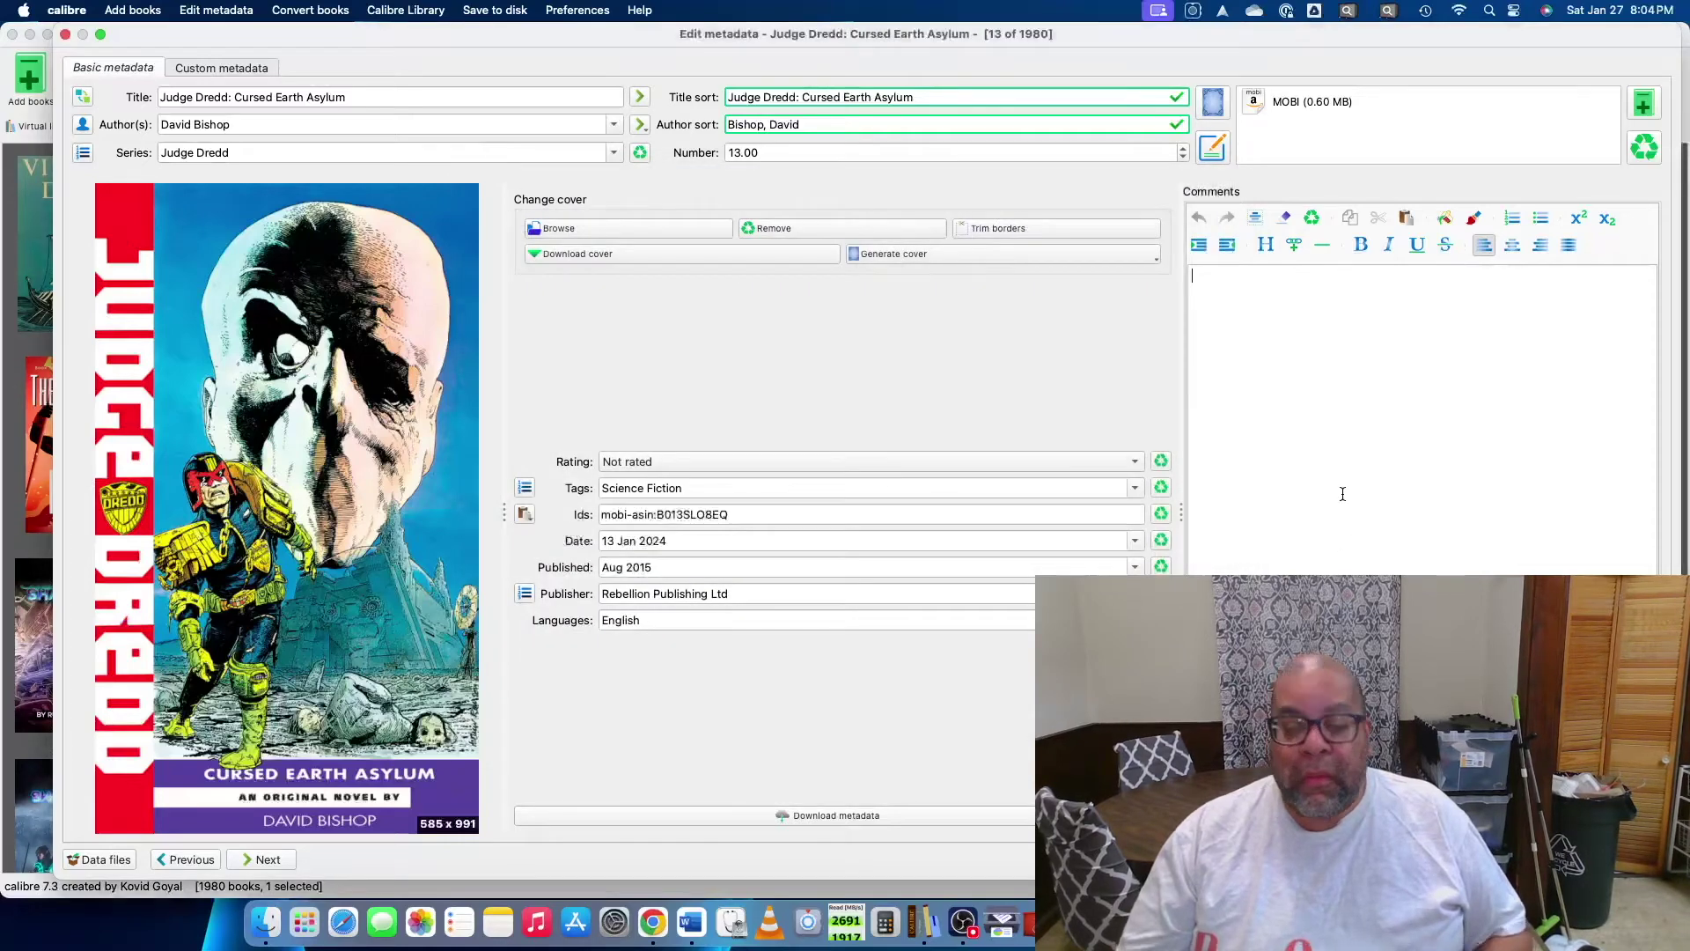
key("super+v")
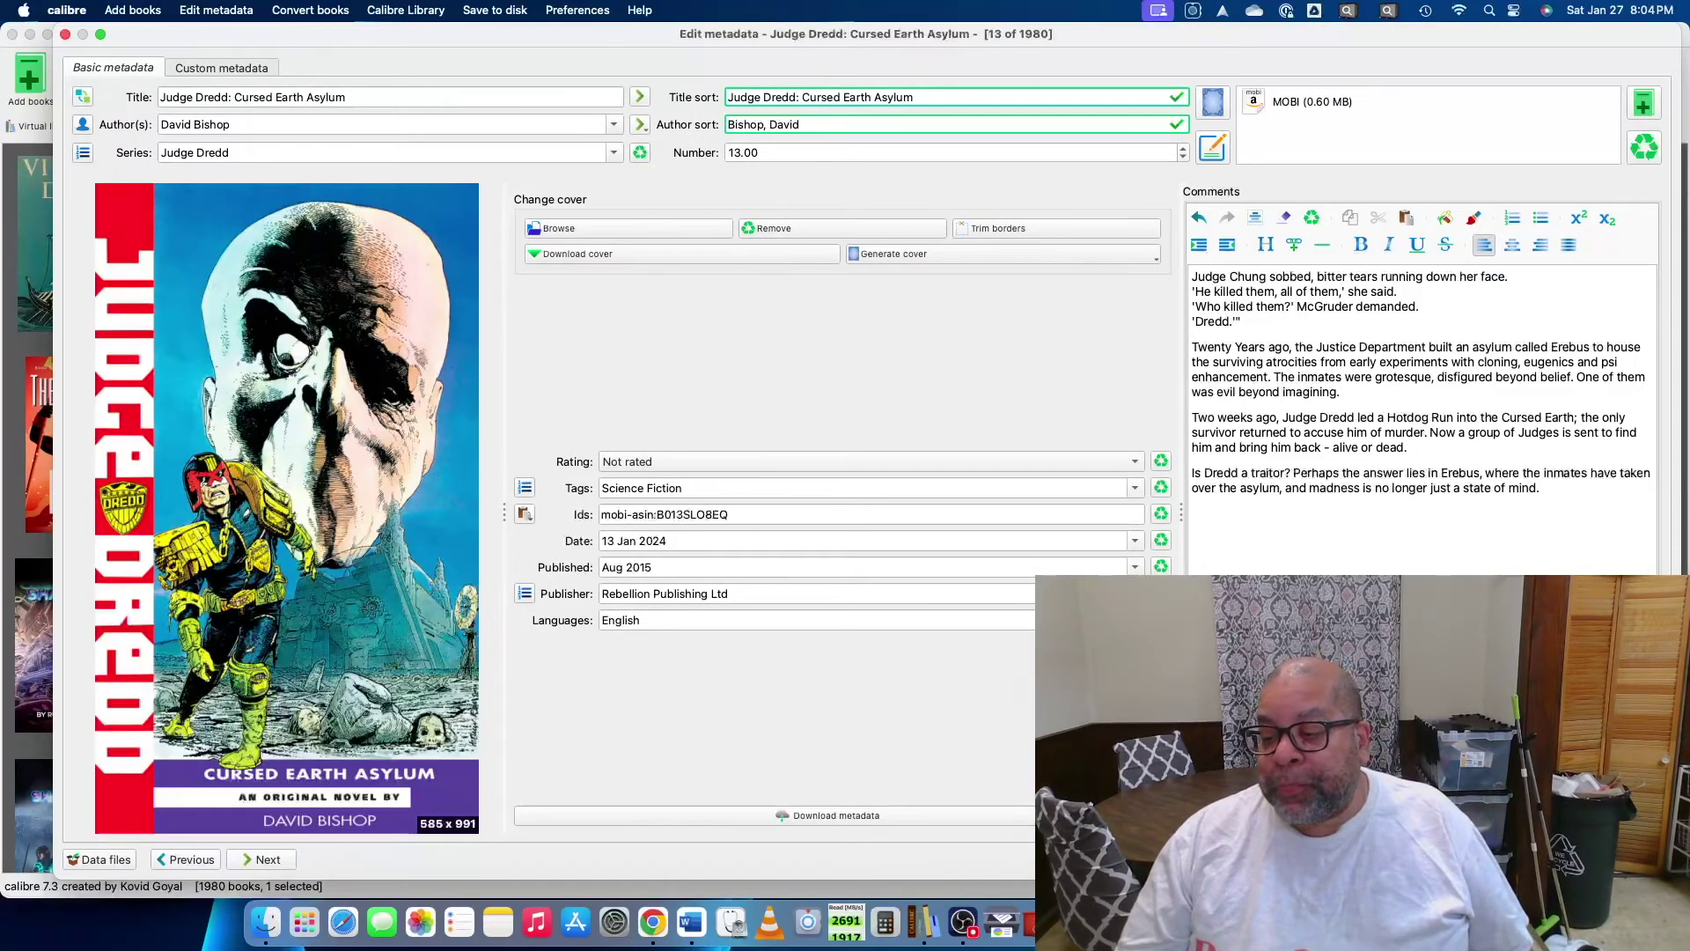
key("Return")
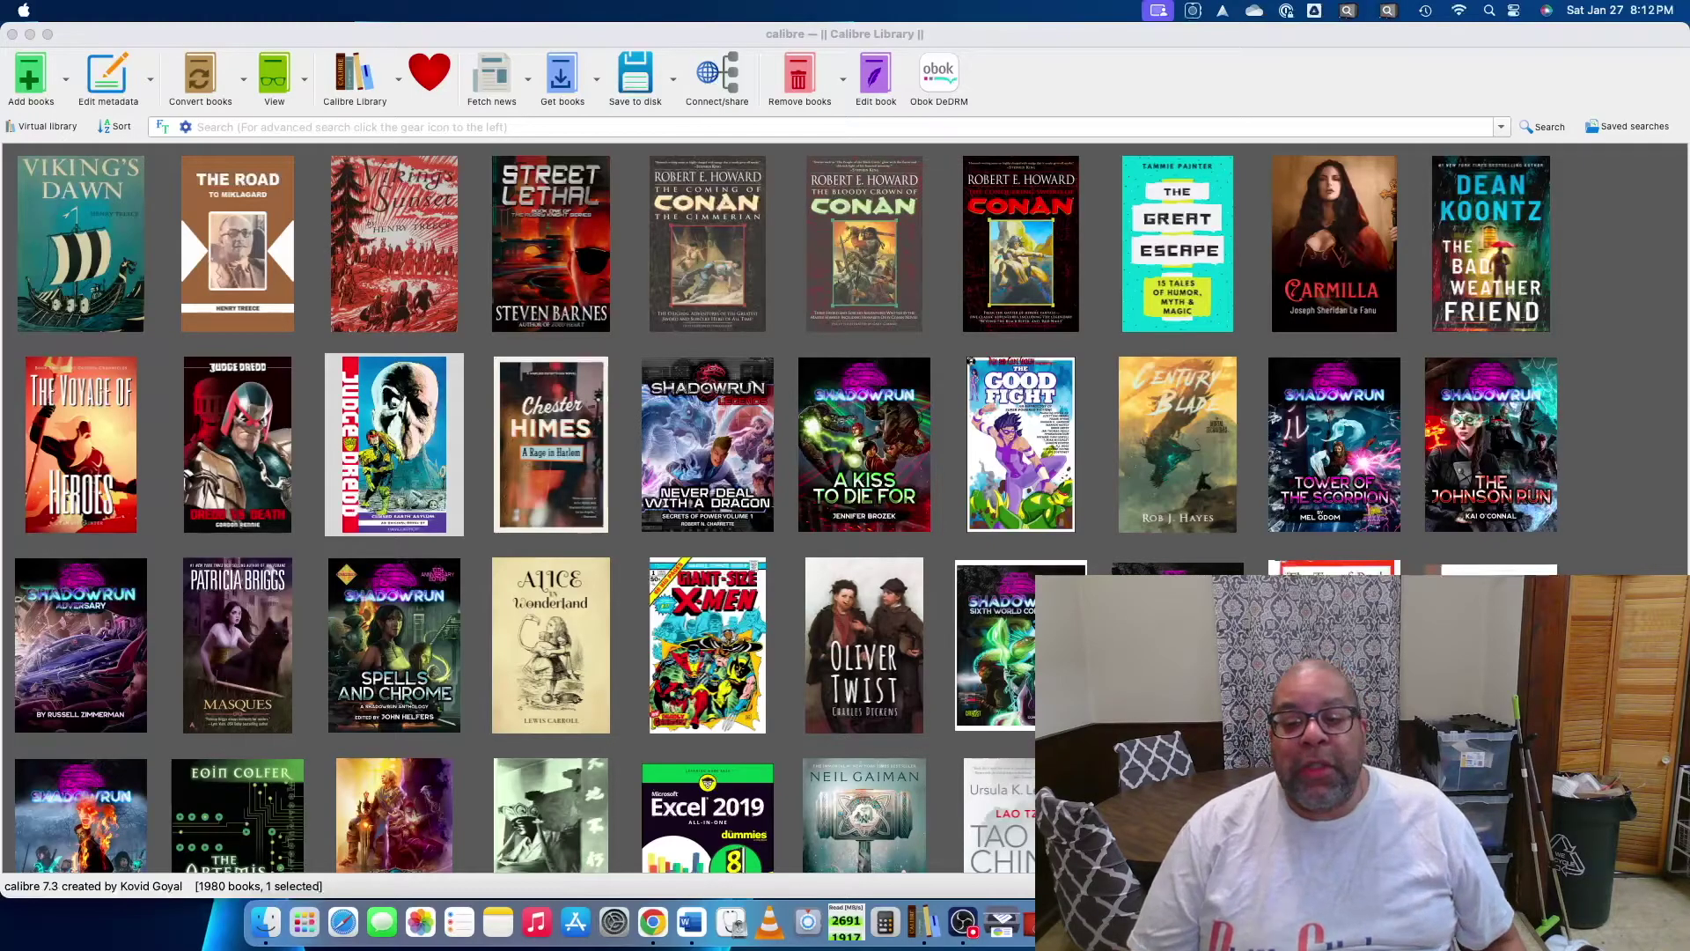
Step: Switch to the Bookshelf app and examine its collections, categories, authors, series and locations
key("super+Tab")
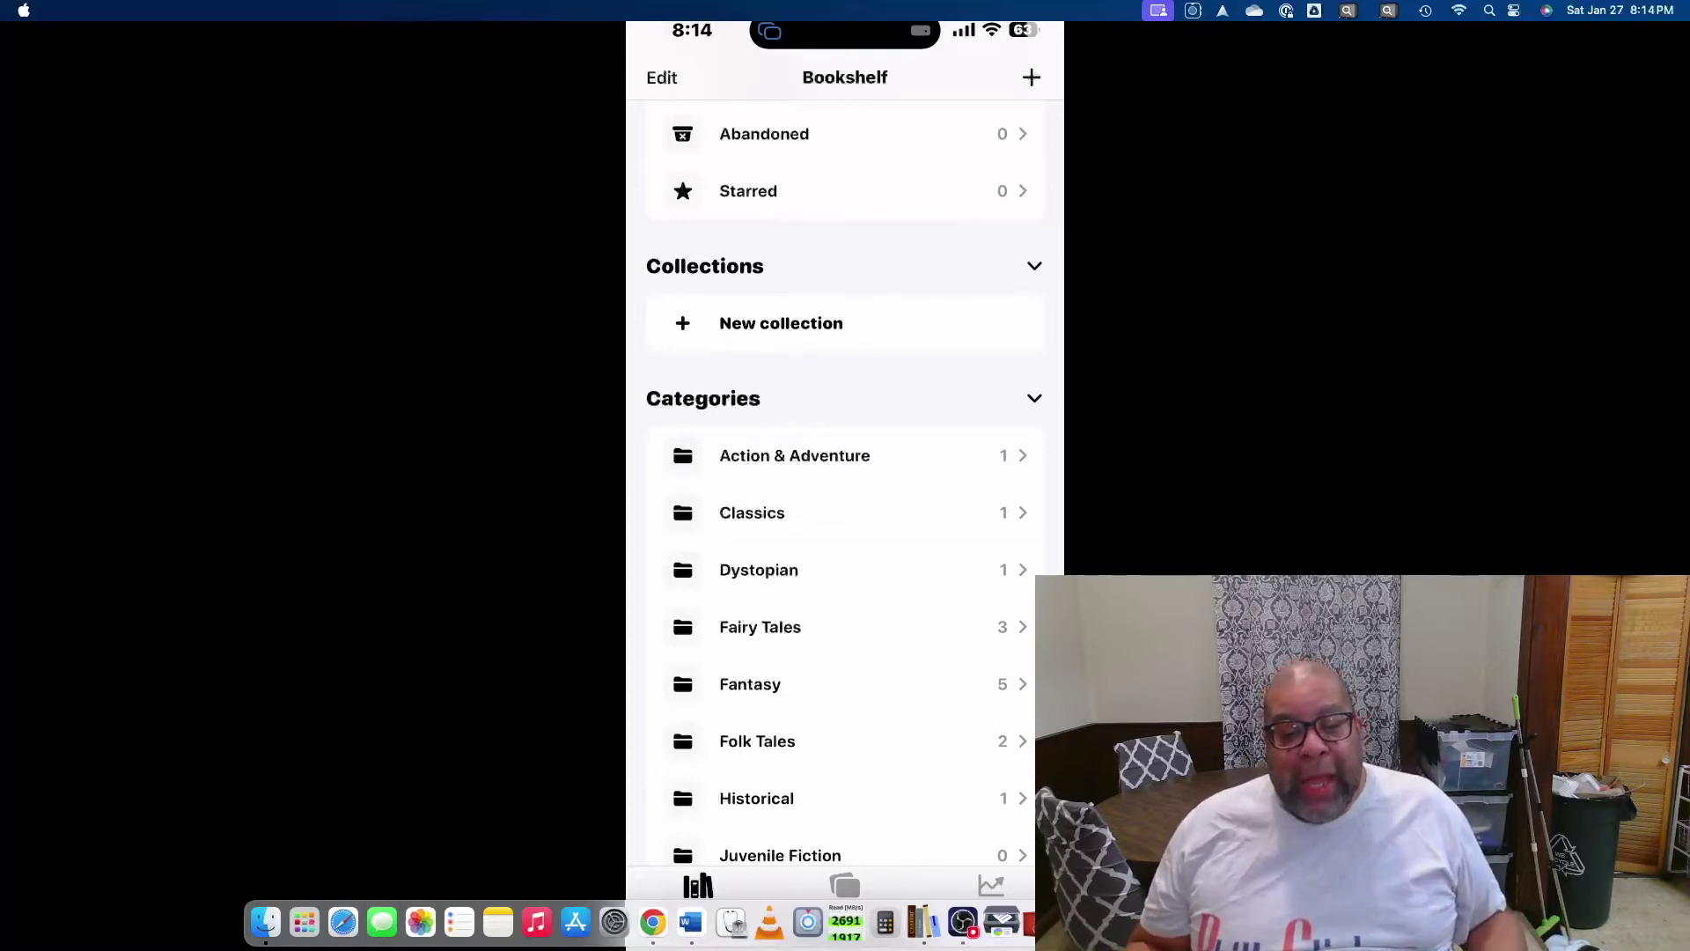
scroll(844, 493, "down", 10)
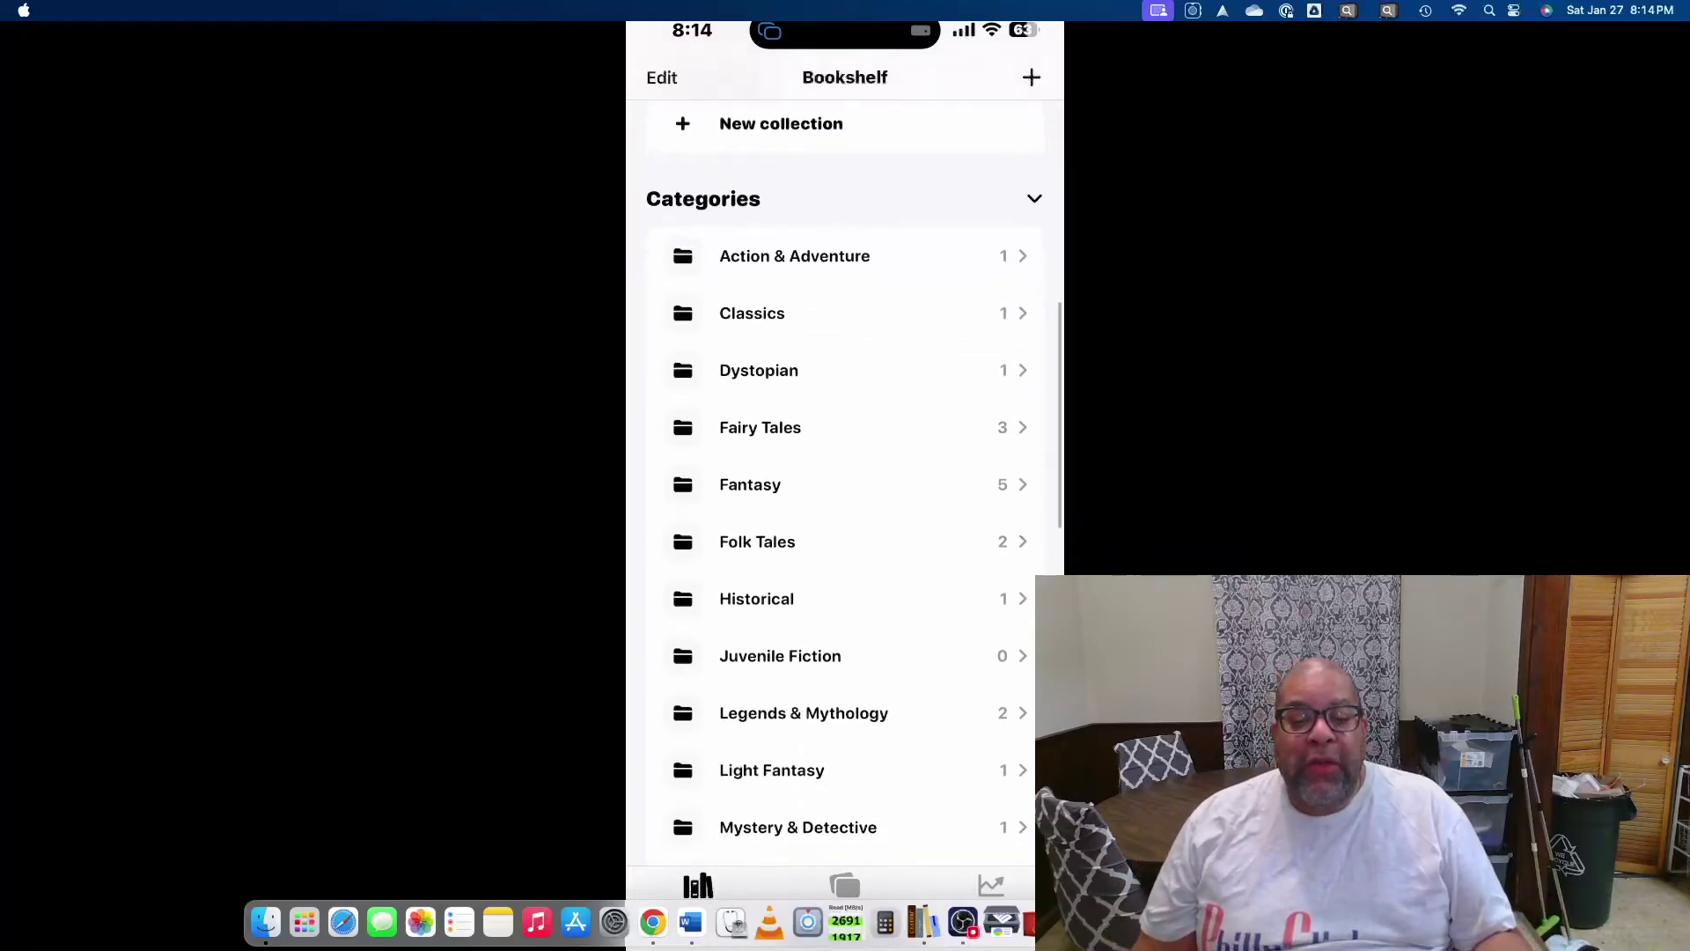
scroll(845, 493, "down", 5)
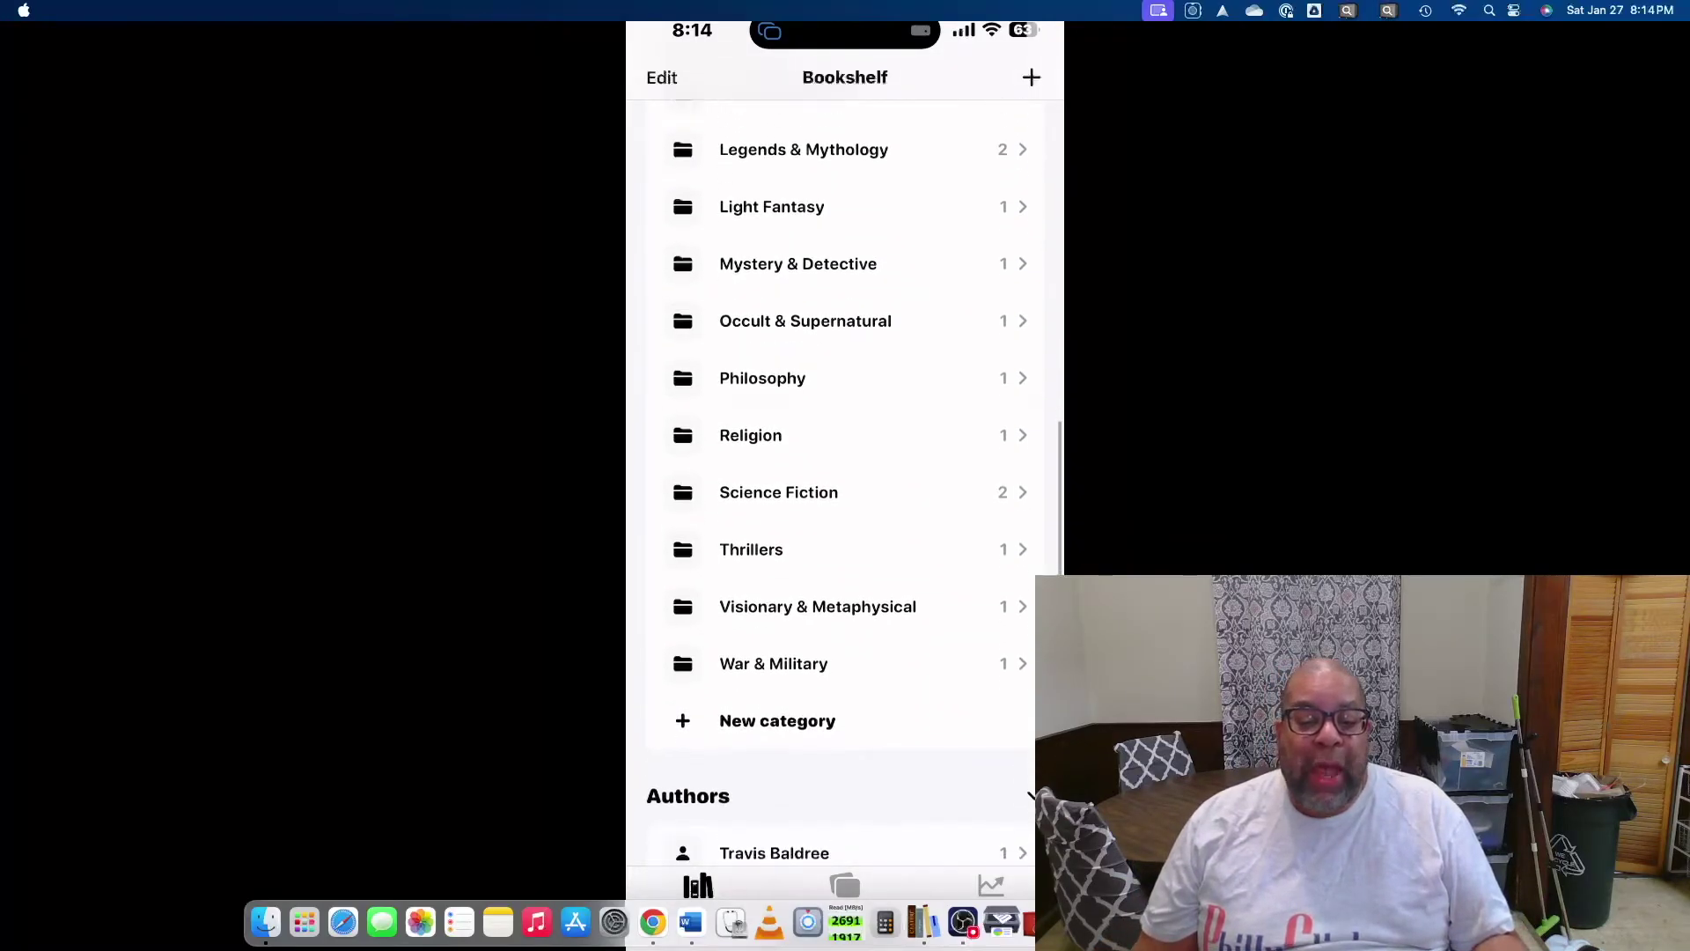
scroll(845, 493, "down", 8)
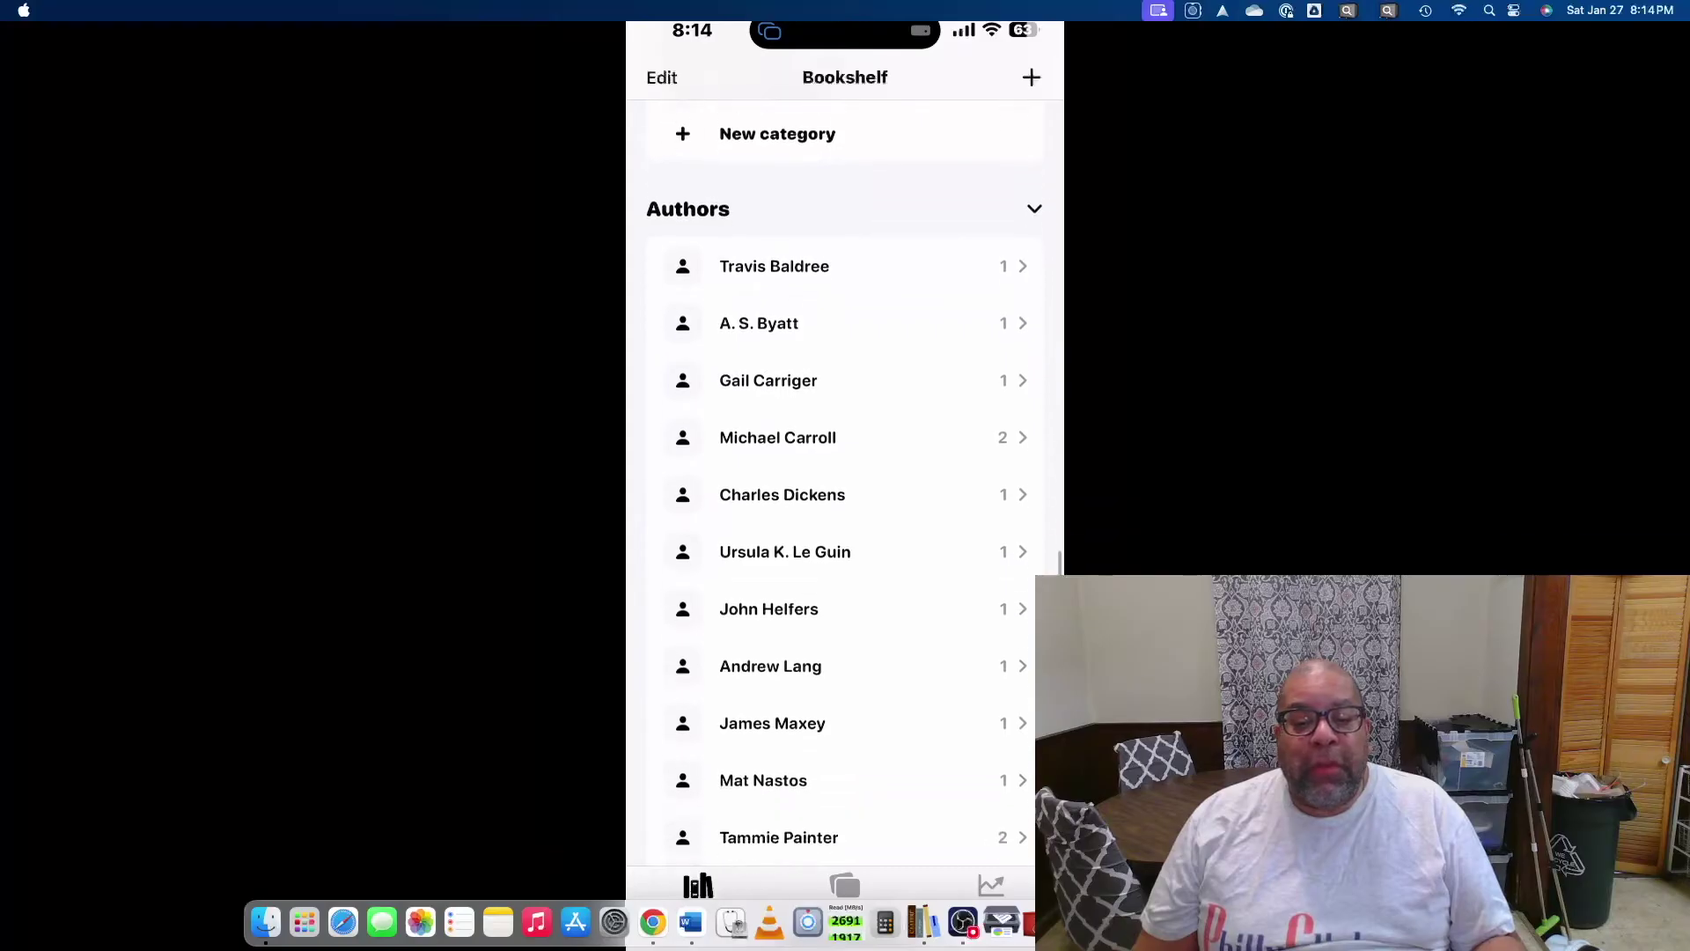
scroll(845, 493, "down", 3)
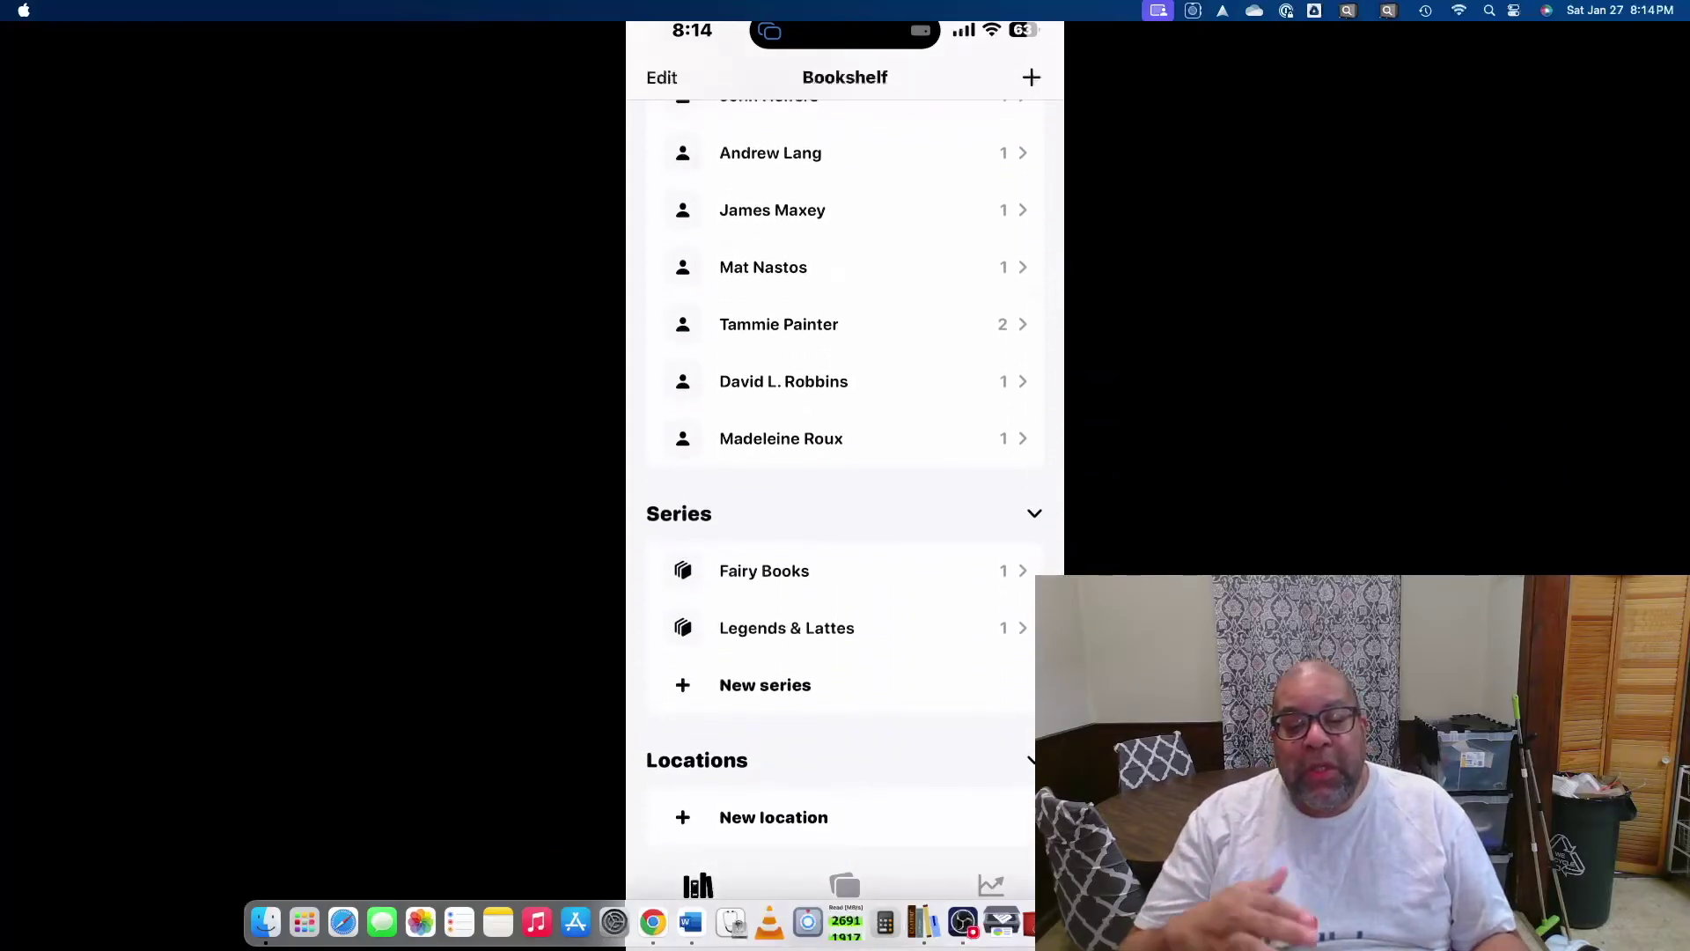
scroll(845, 493, "up", 15)
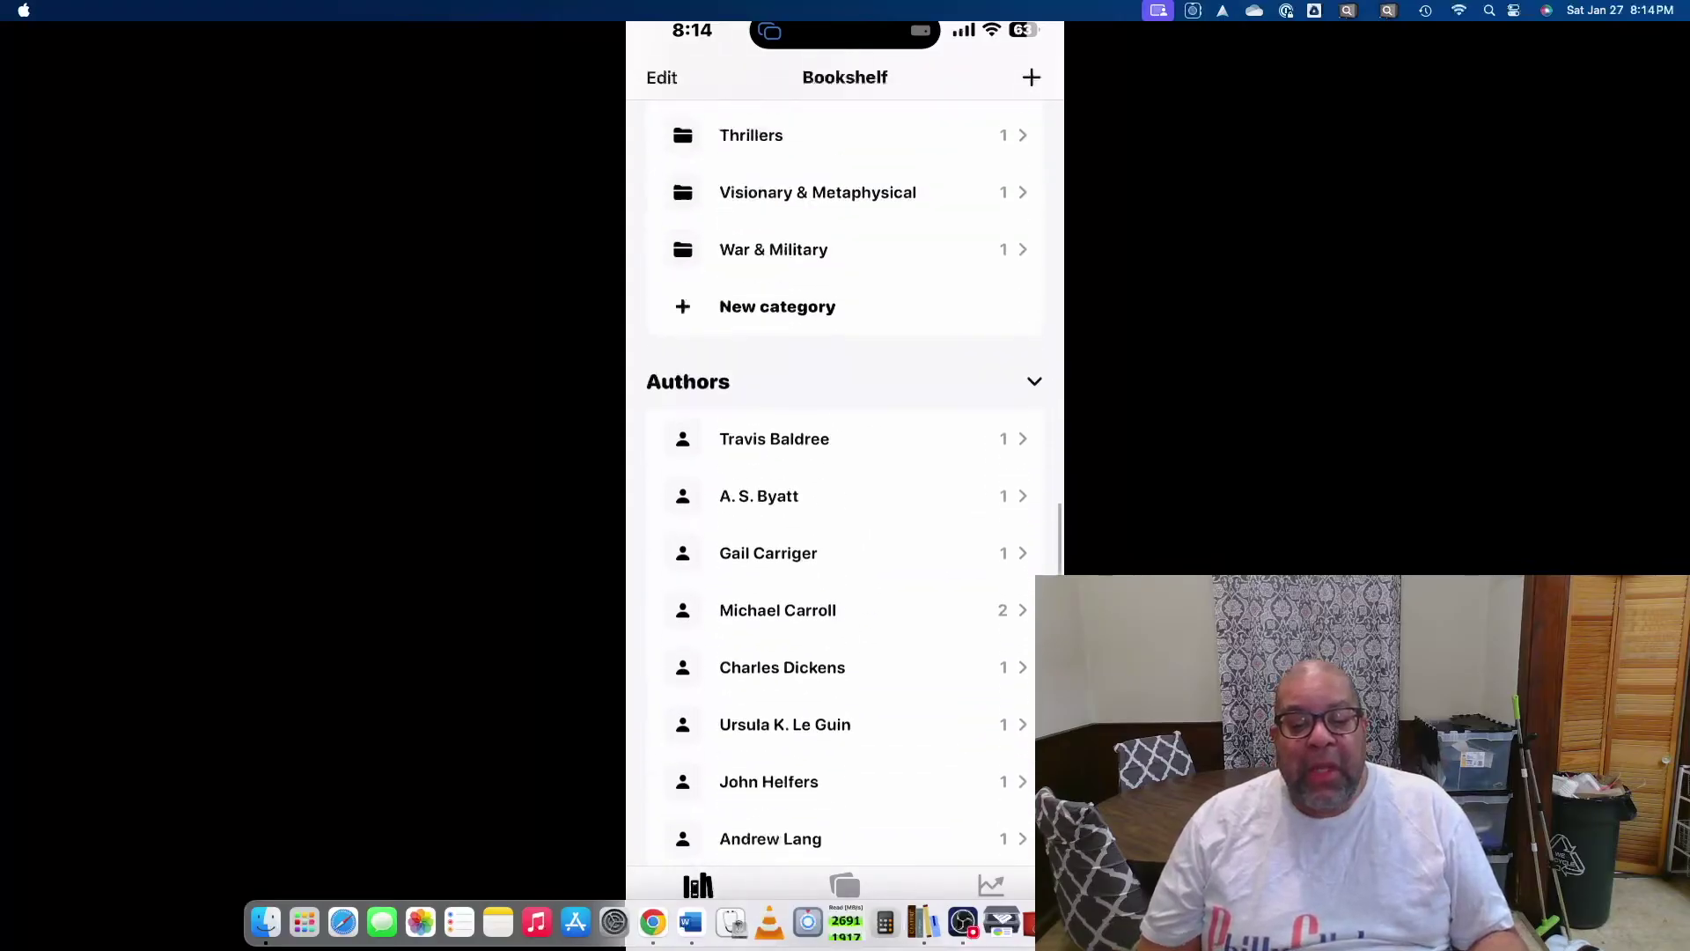
scroll(845, 493, "up", 3)
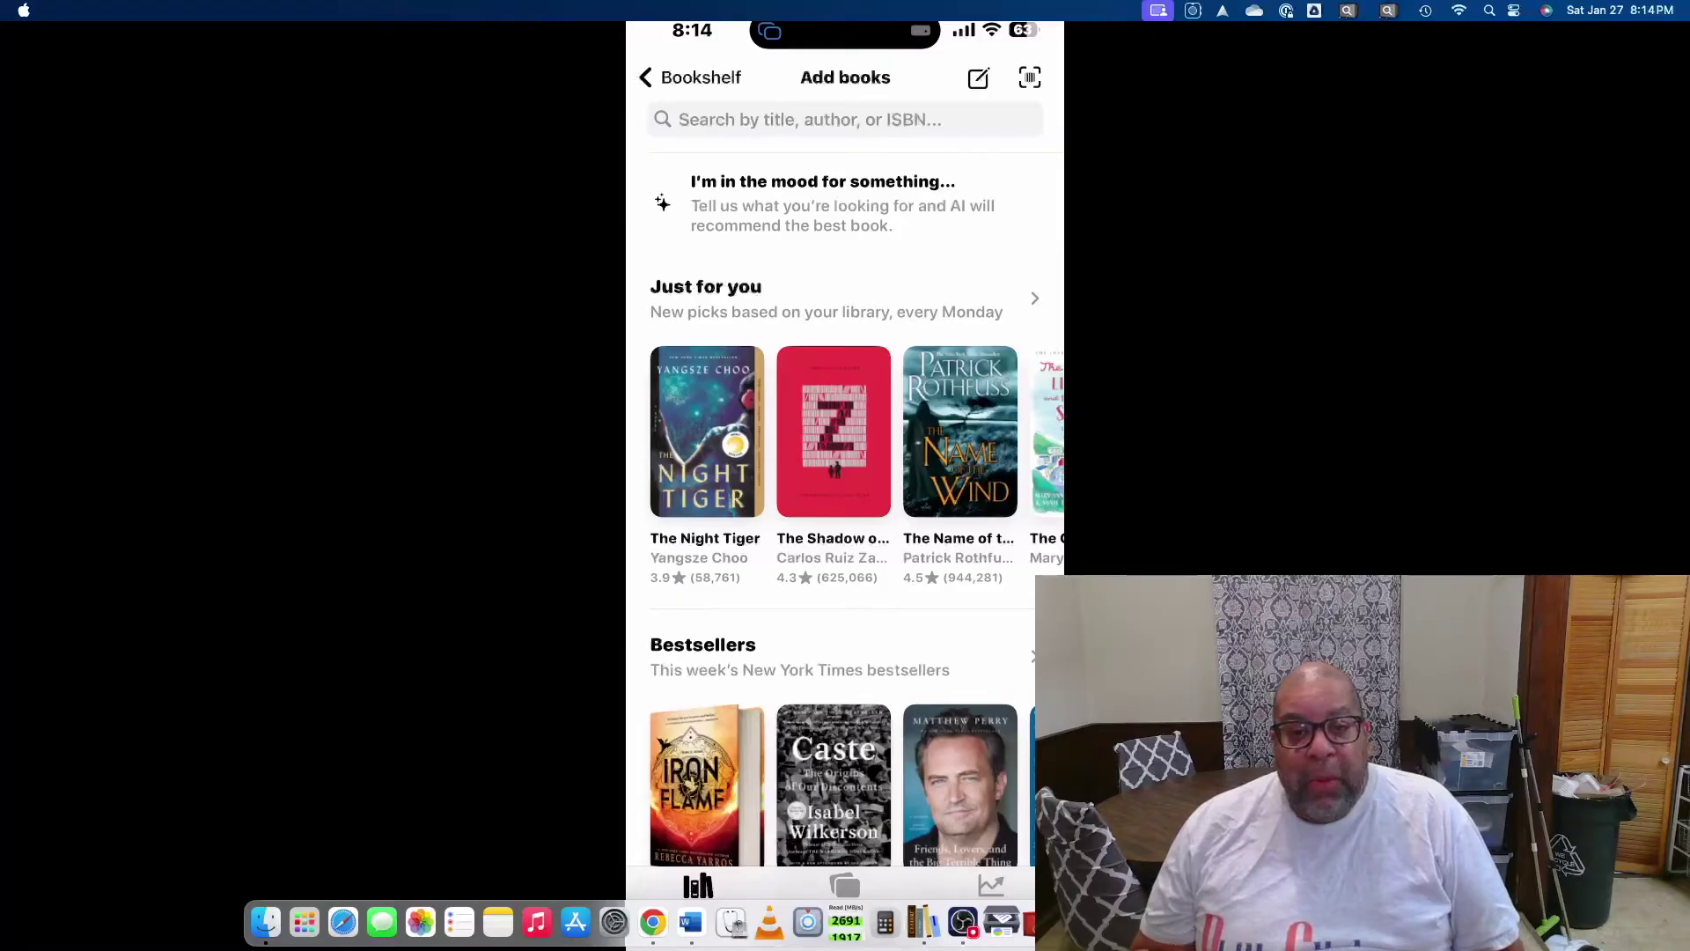
Step: Search the books available to add for "Devil in a blue dress"
left_click(809, 118)
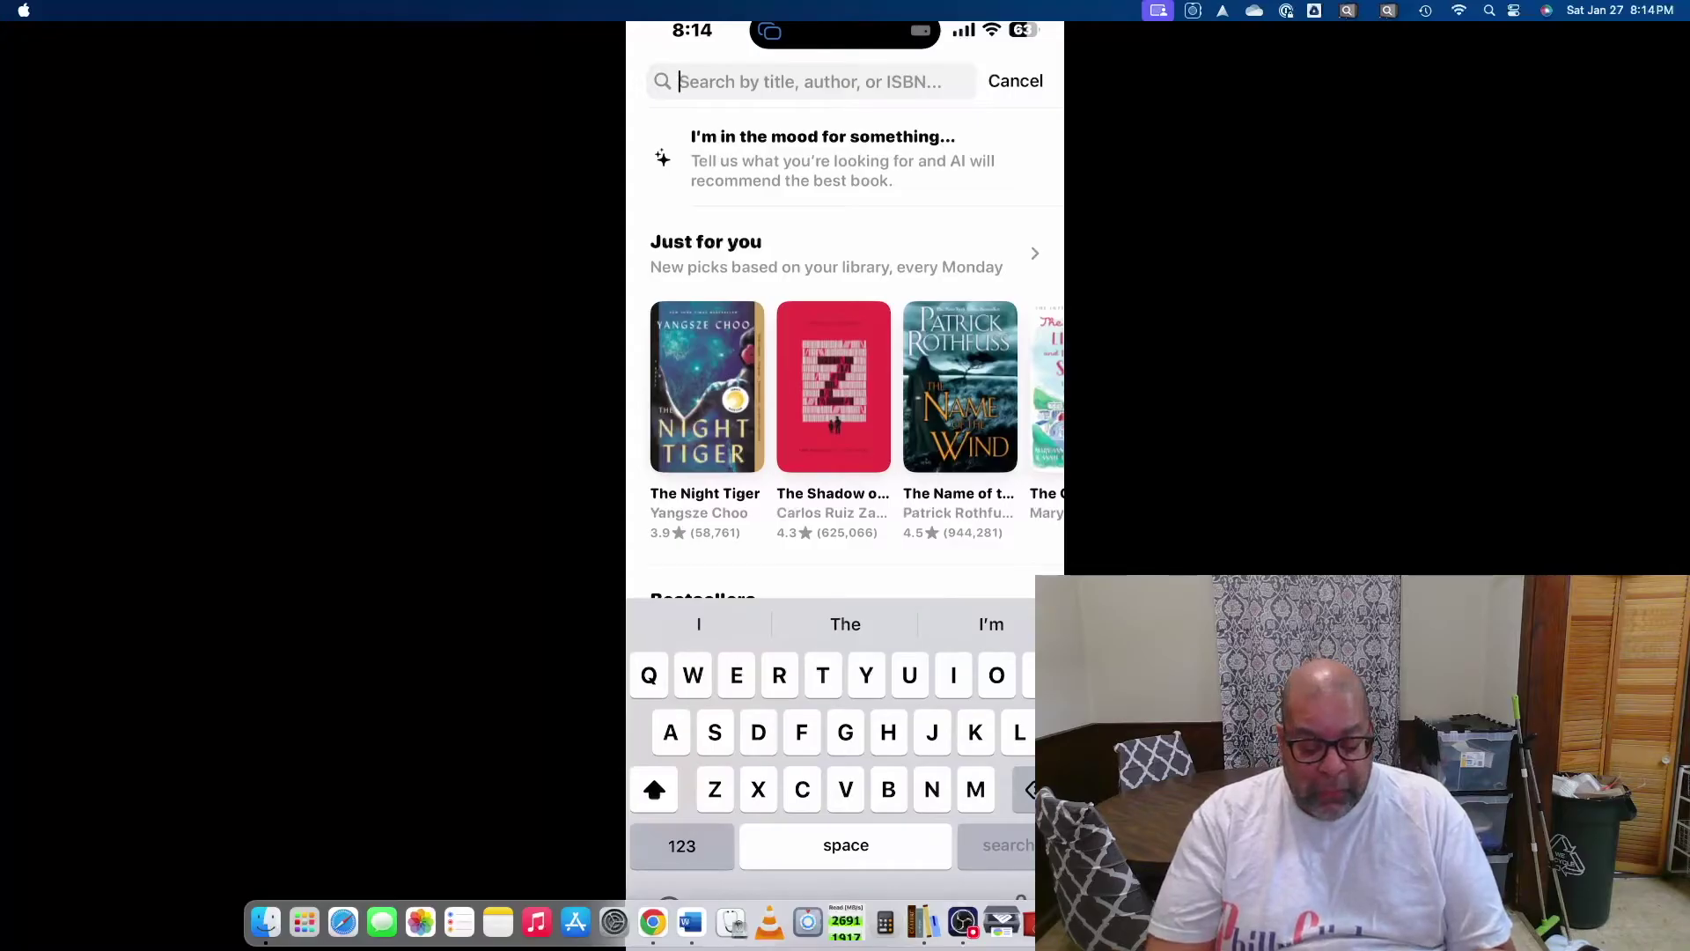
type("D")
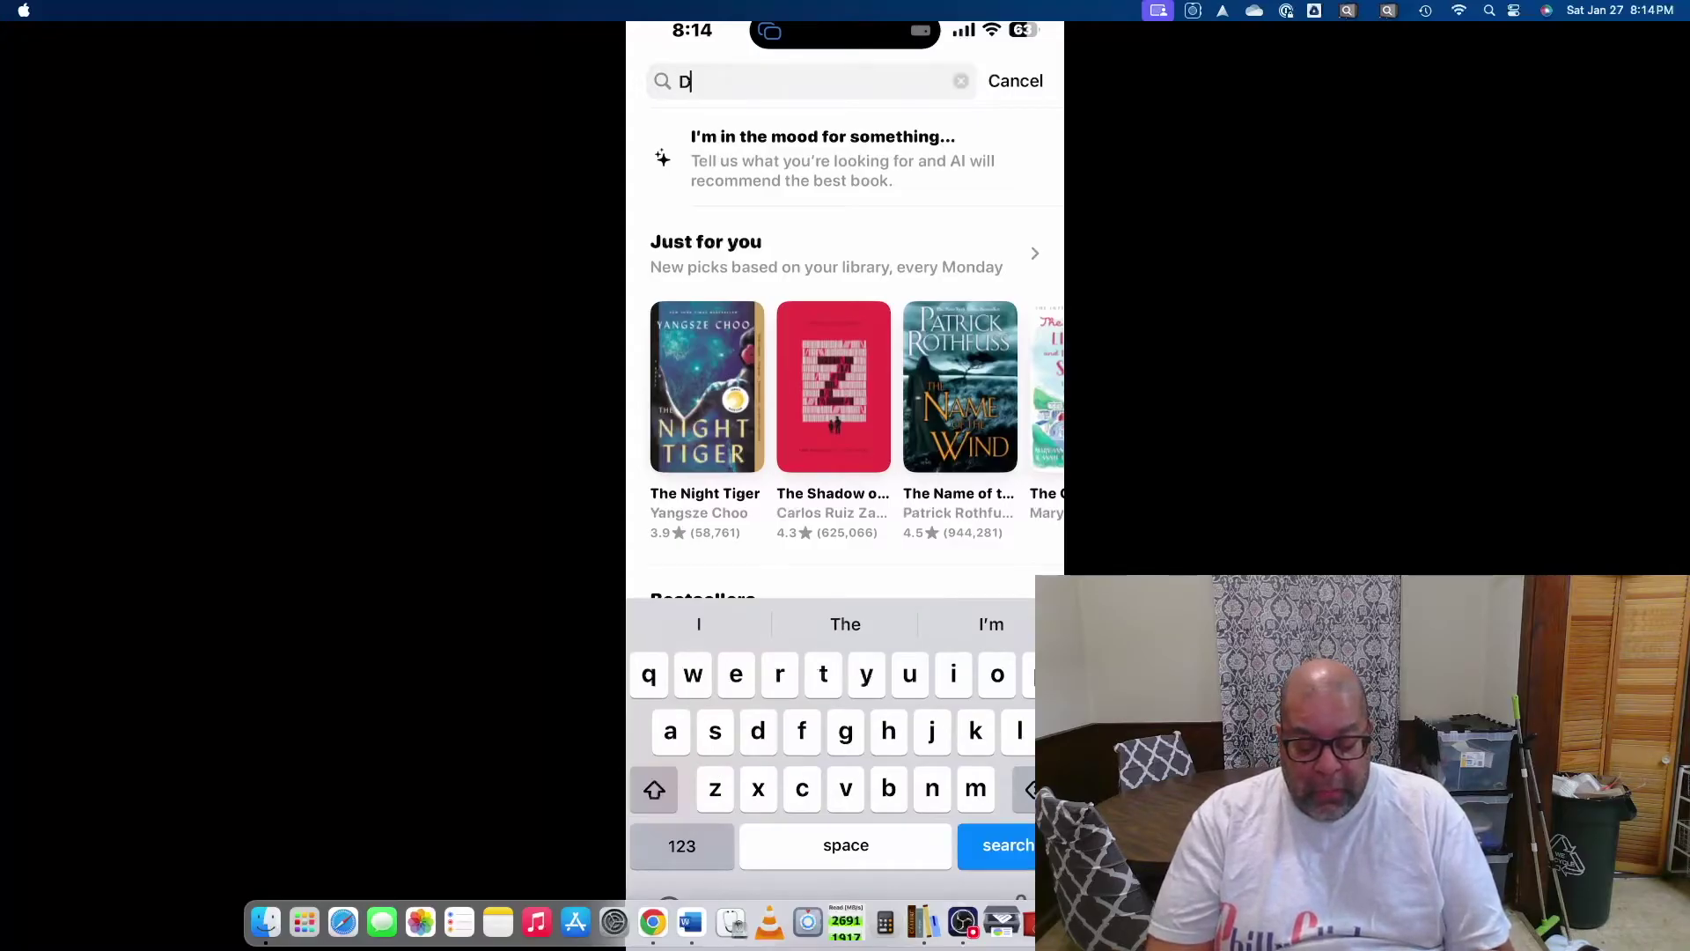
type("evil i")
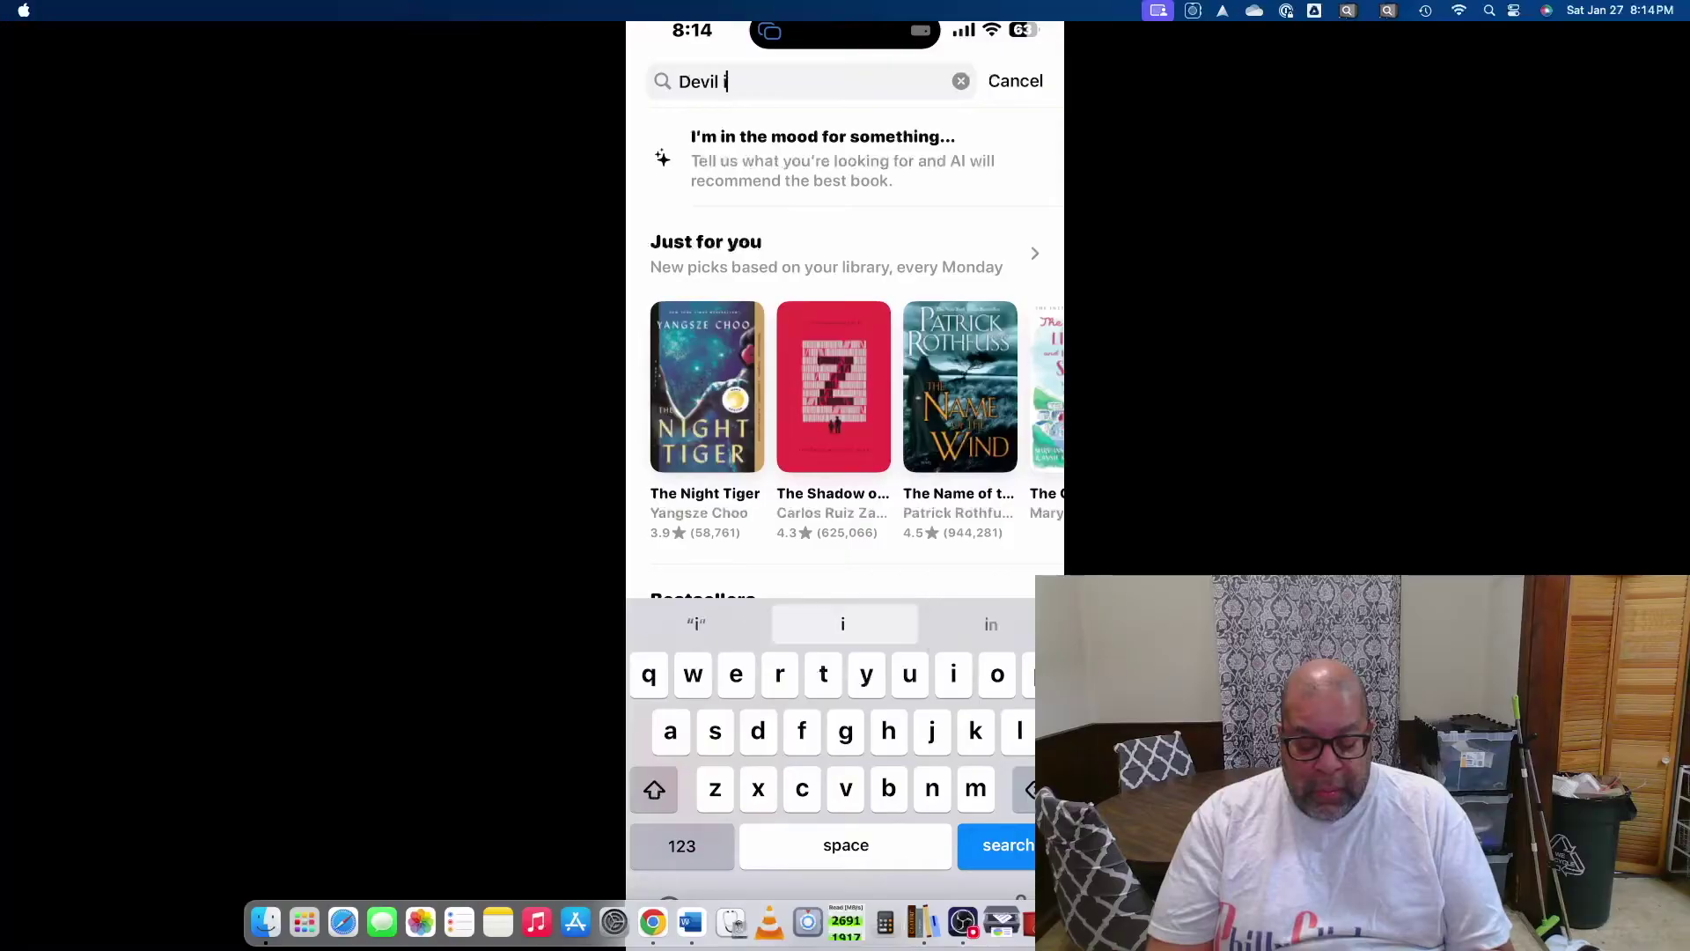
type("n a bl")
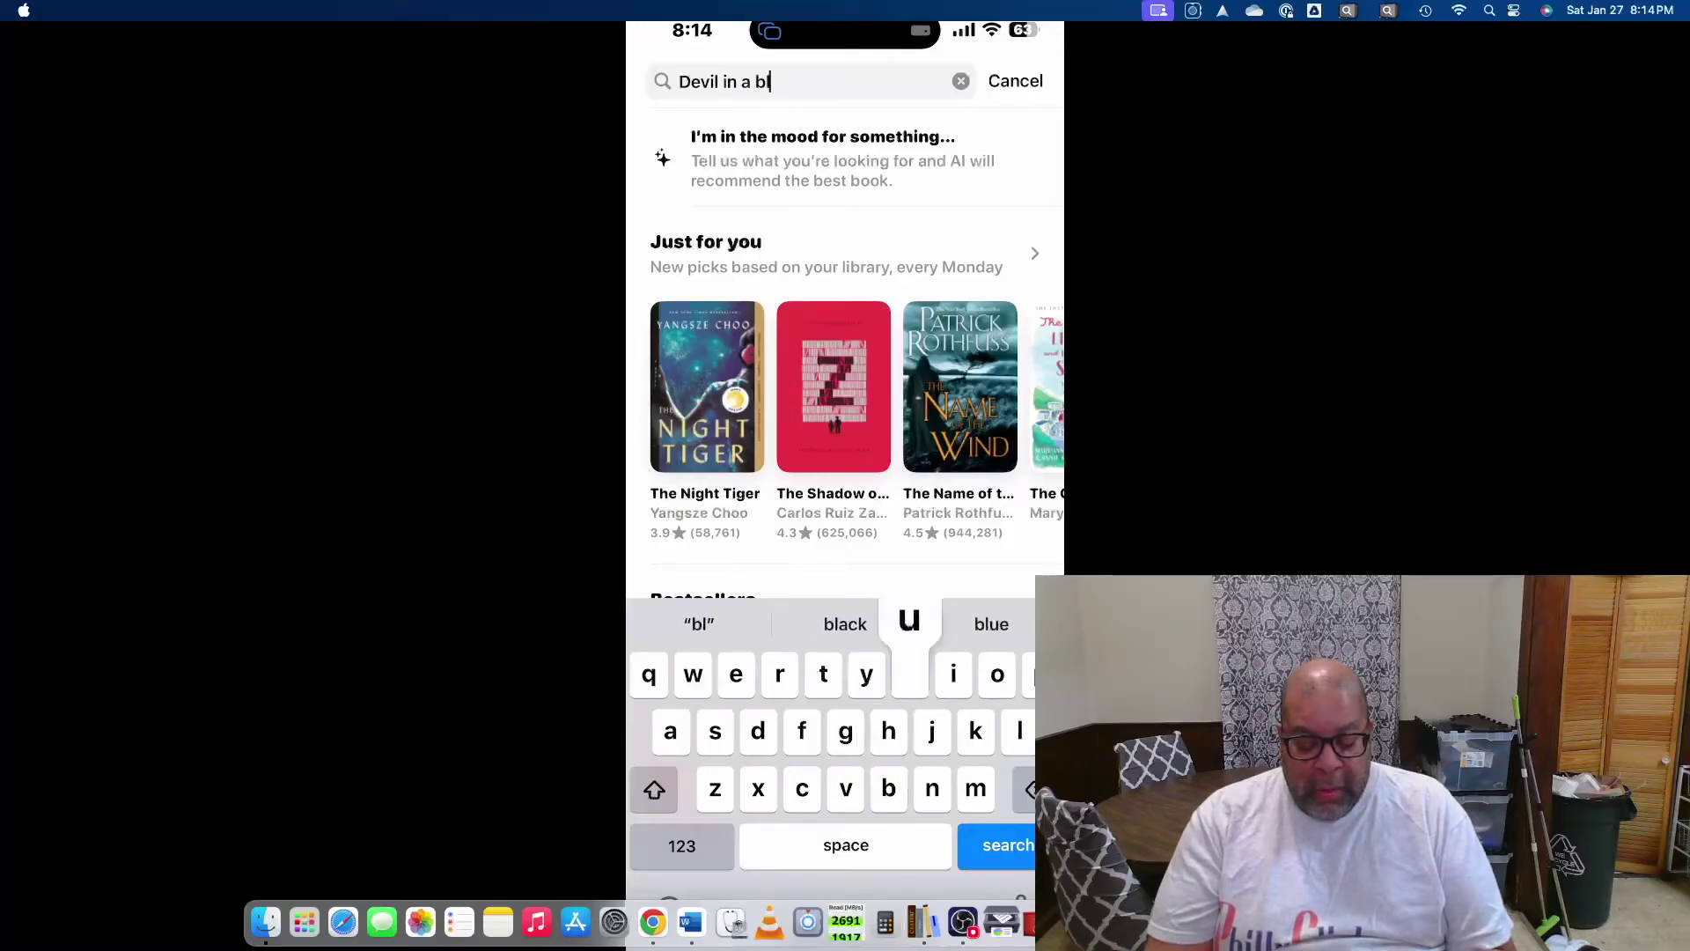
type("ue dress")
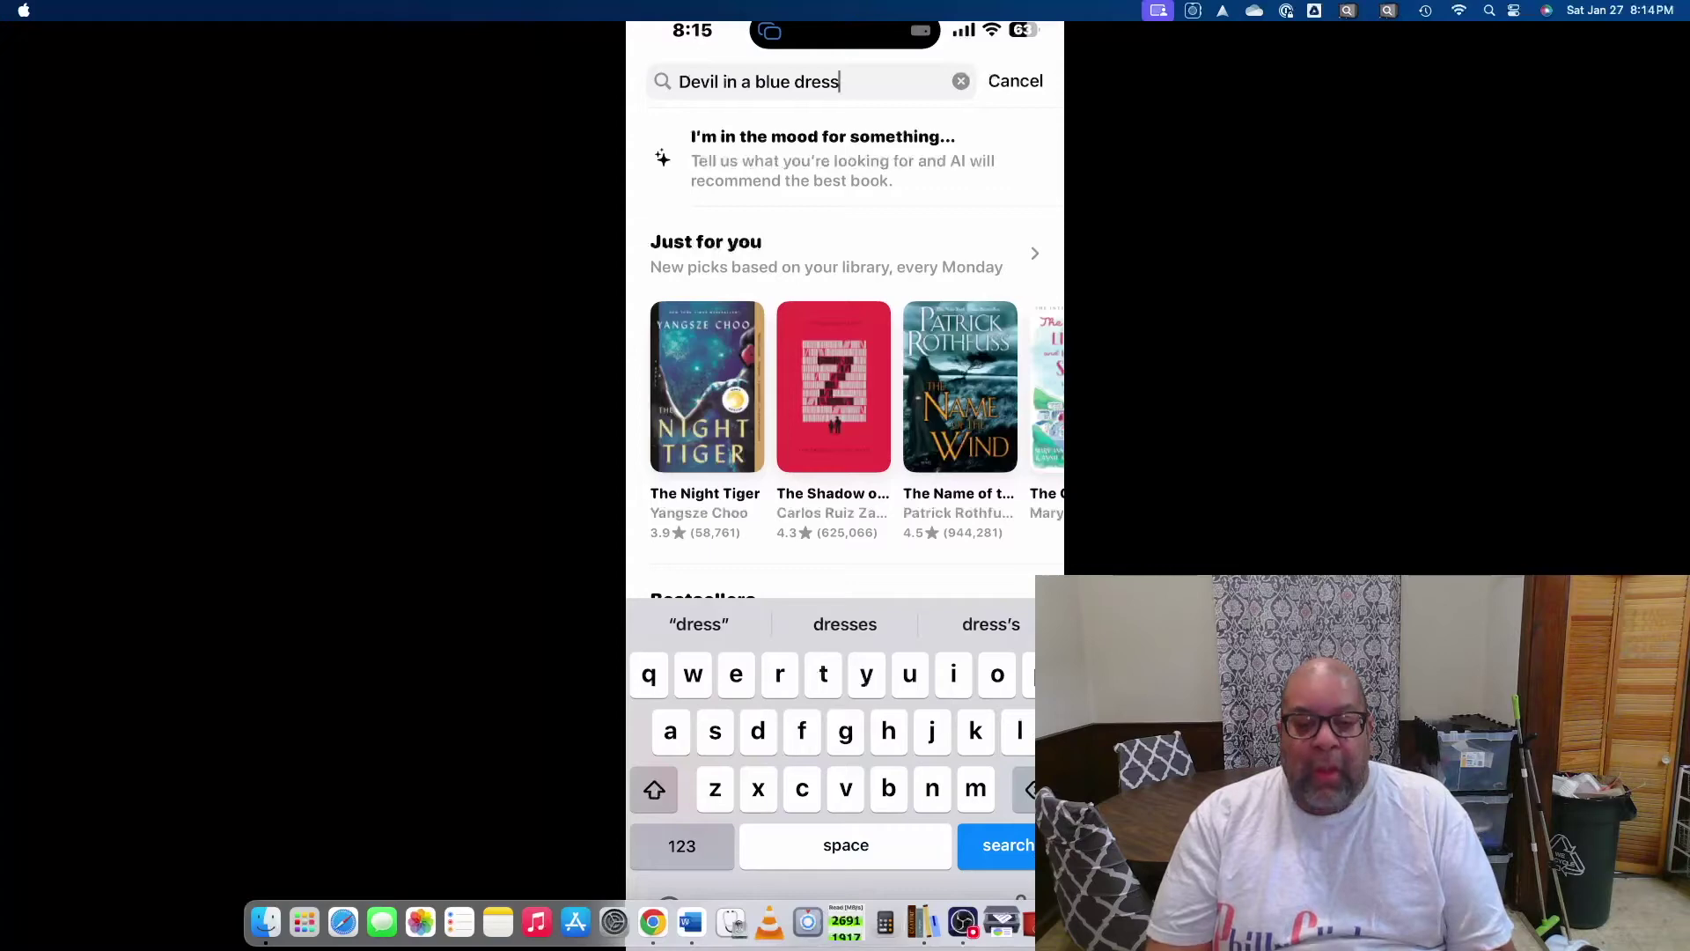
key("Return")
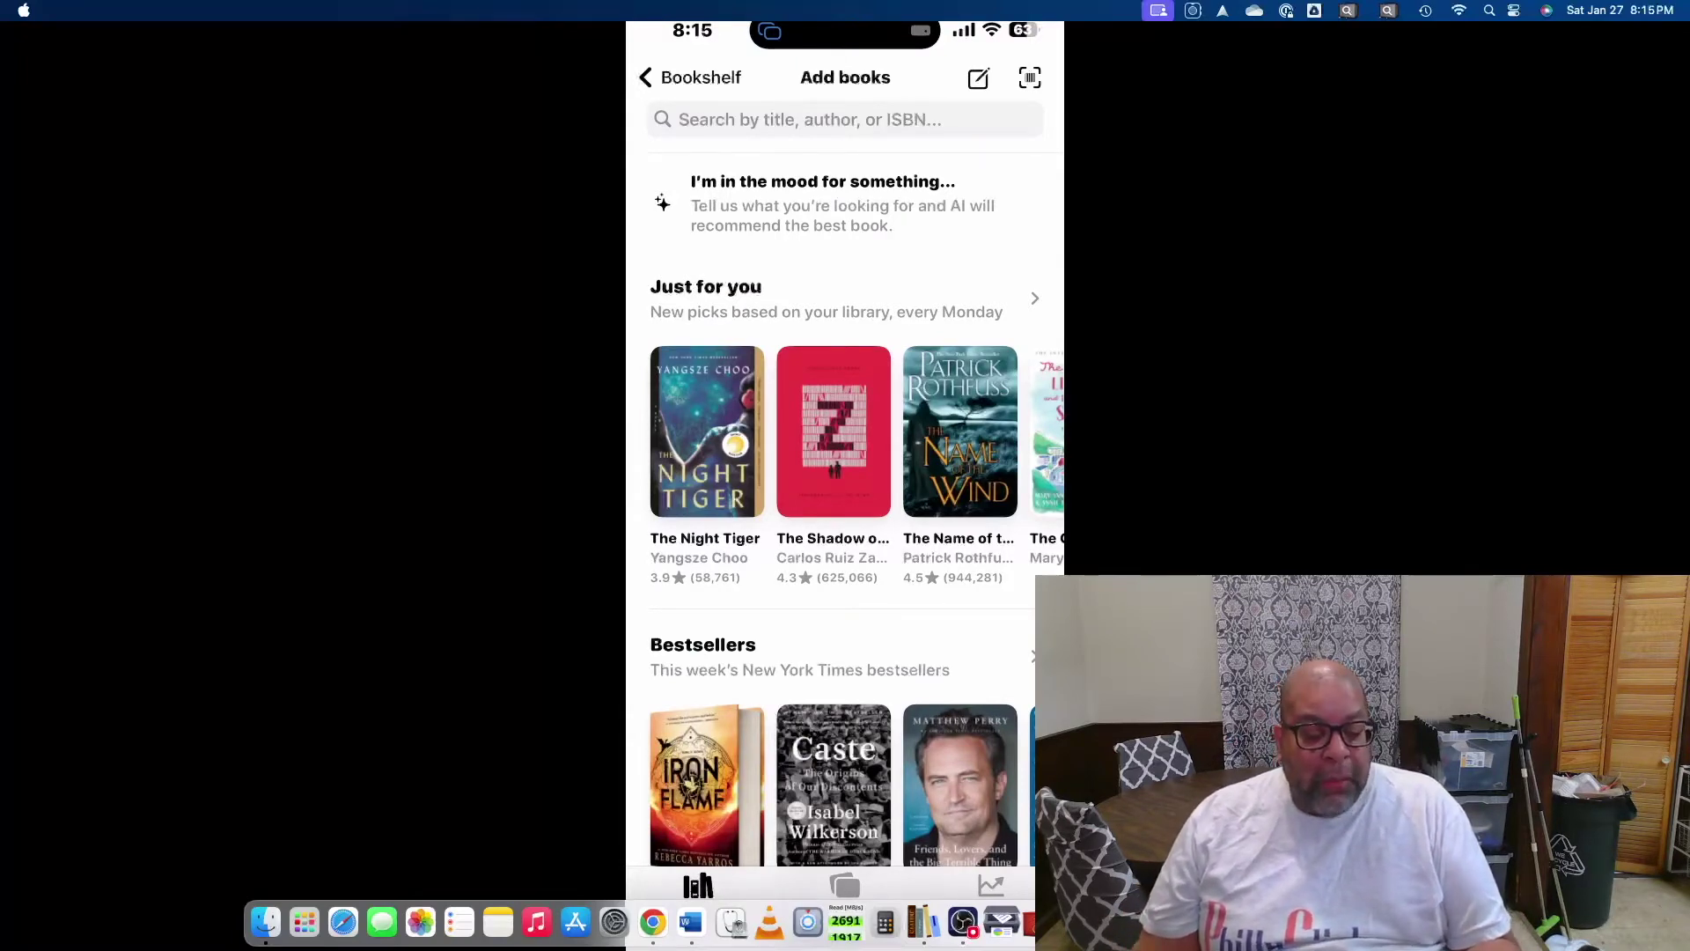
Step: Look over the Cards section and examine the reading goals and trends in Stats
left_click(844, 884)
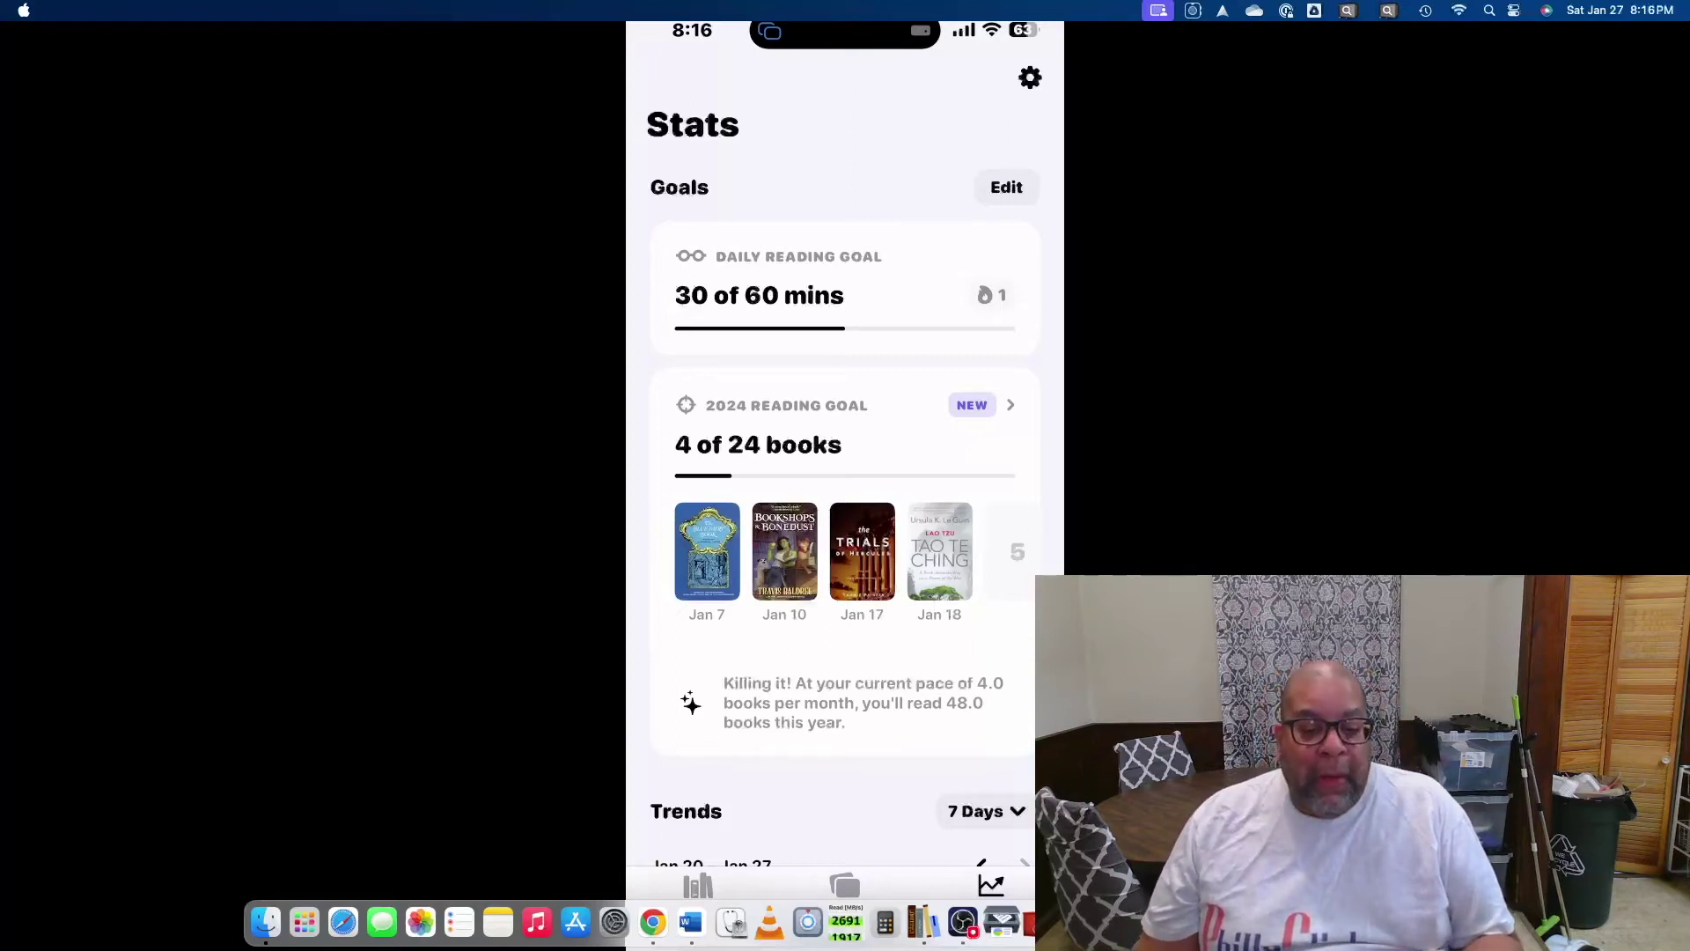
scroll(844, 440, "down", 5)
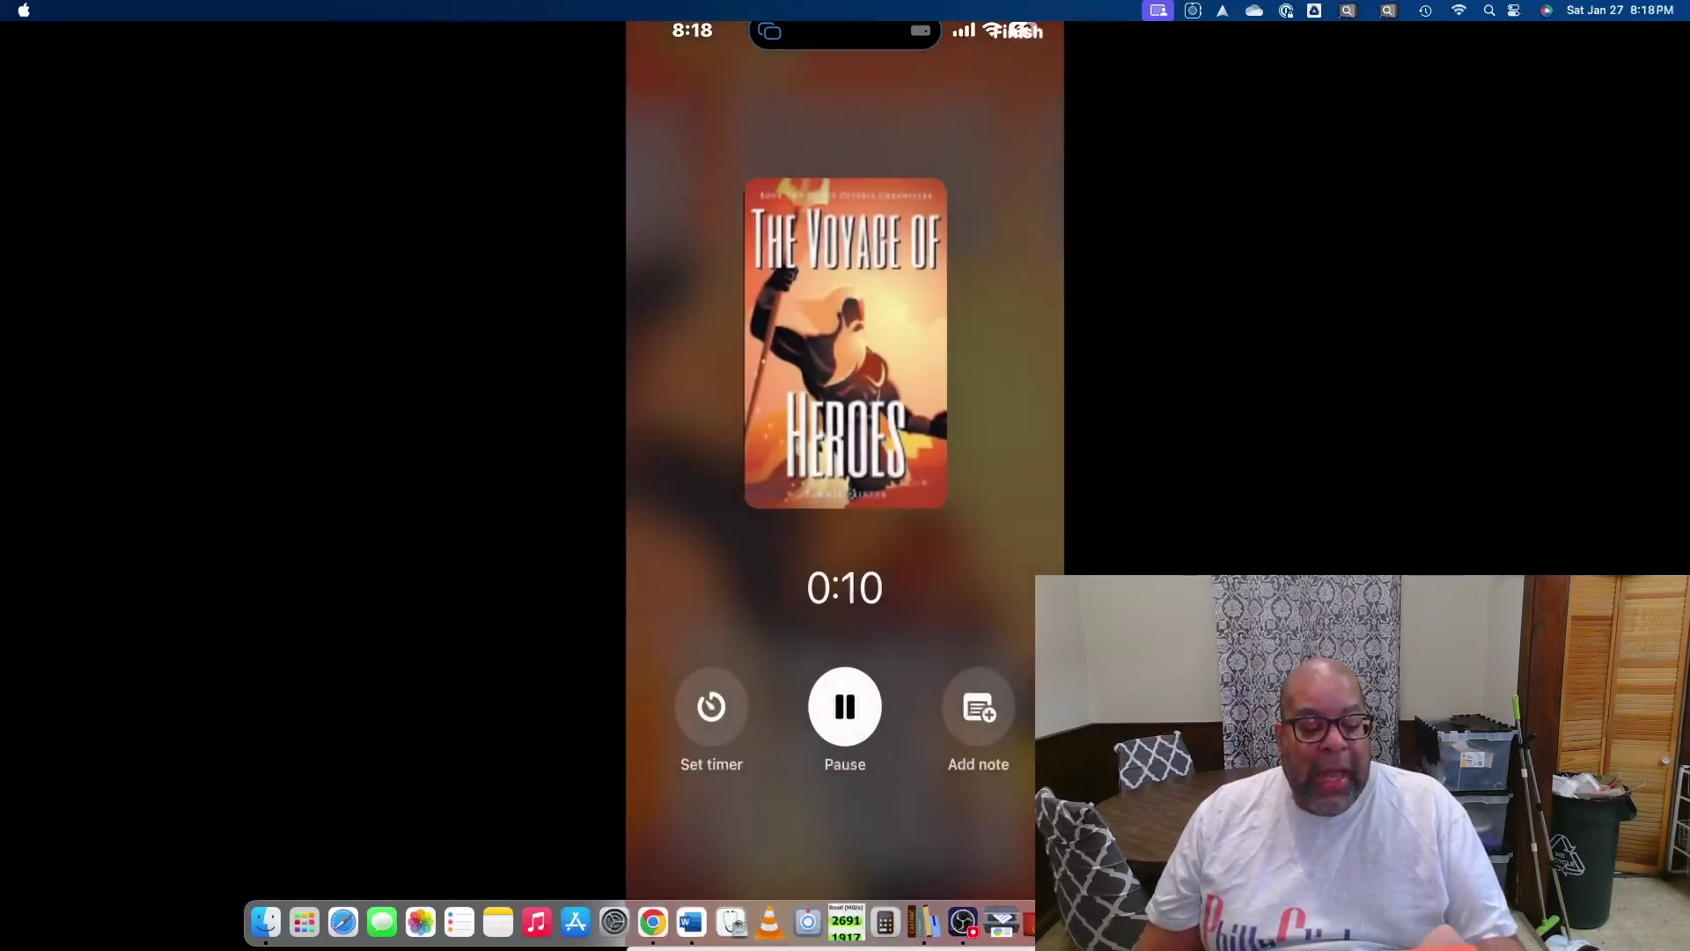
Step: End the running reading session for The Voyage of Heroes, check its summary and discard the session
left_click(833, 701)
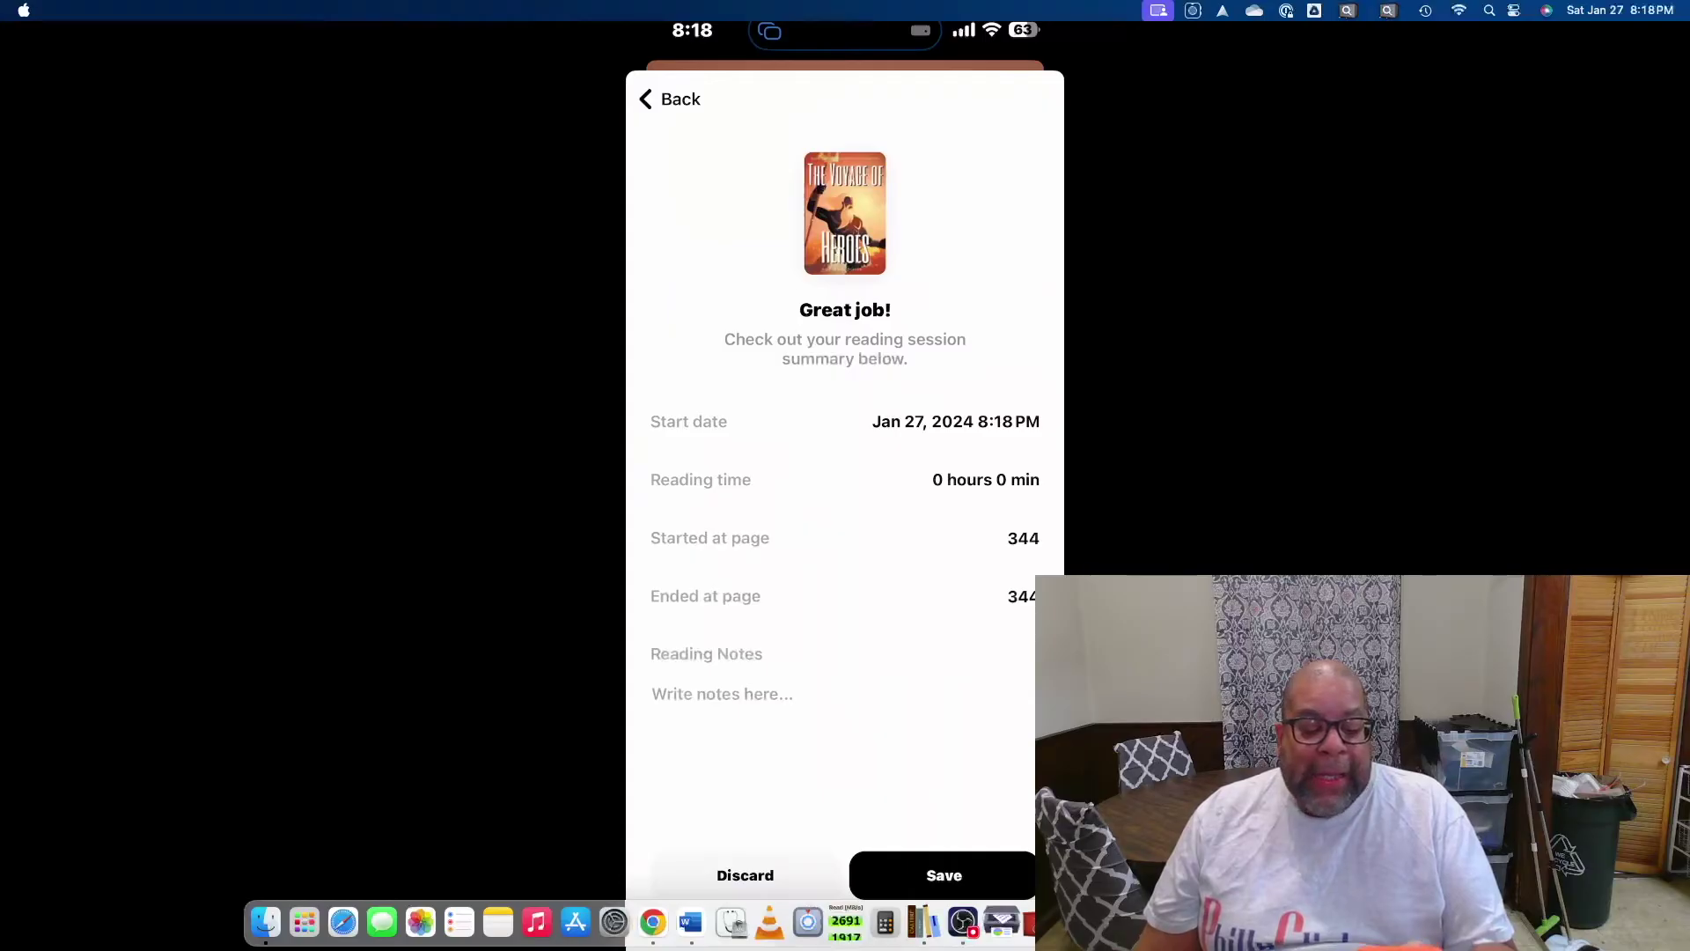
scroll(845, 493, "down", 2)
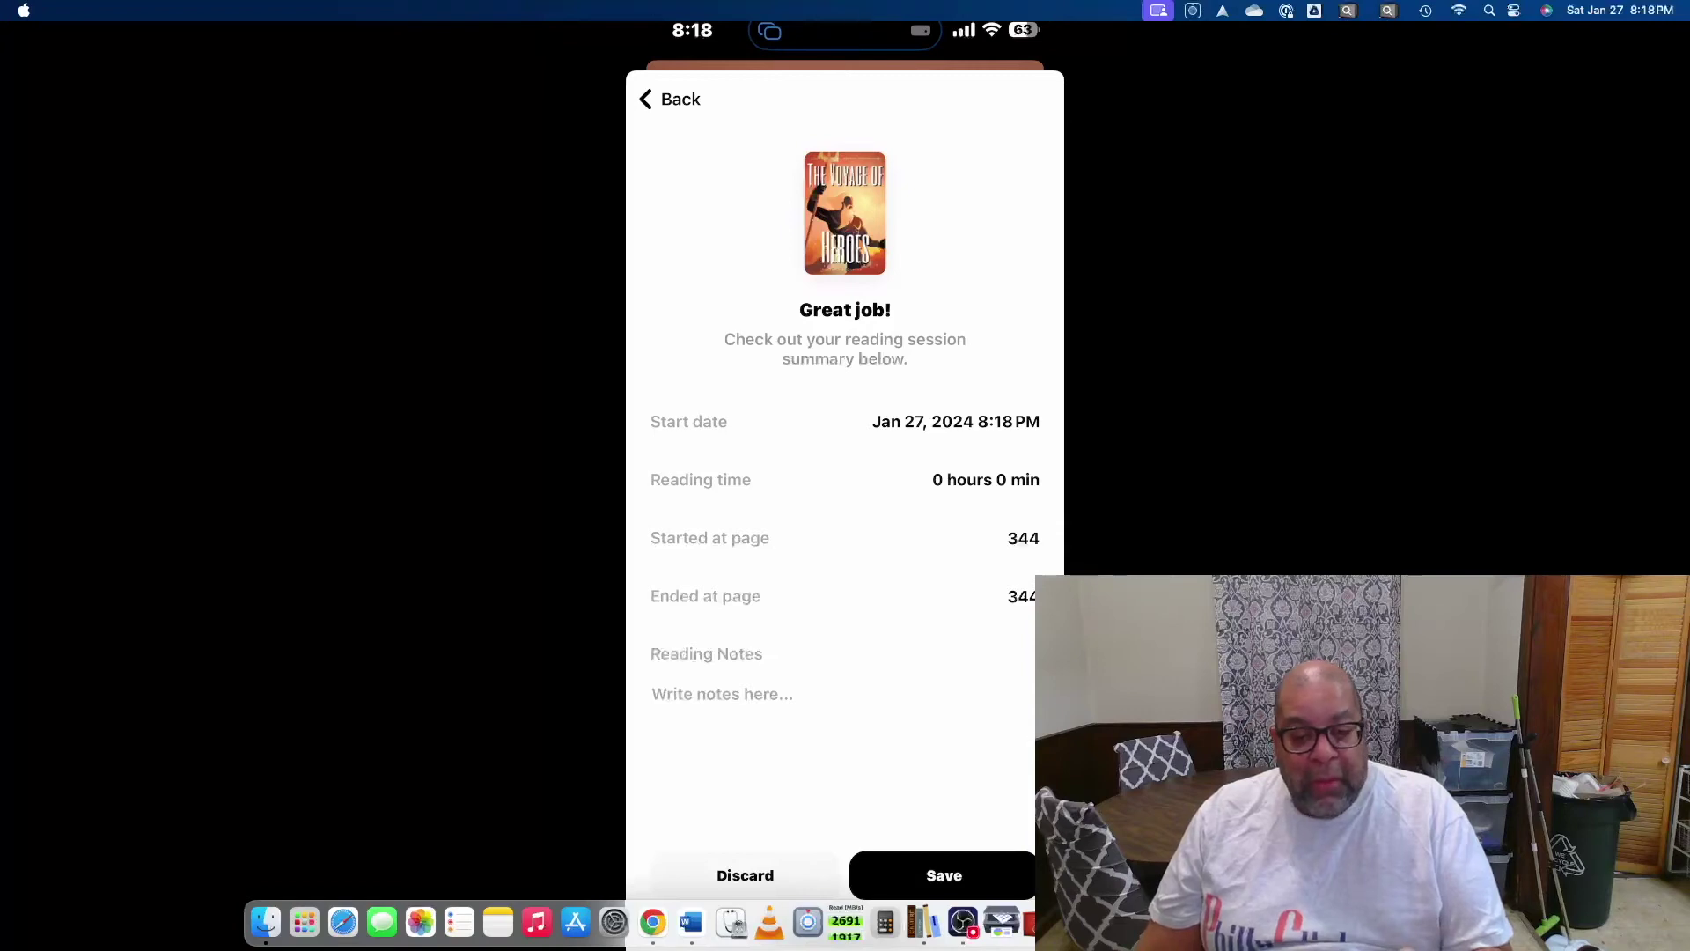
left_click(745, 875)
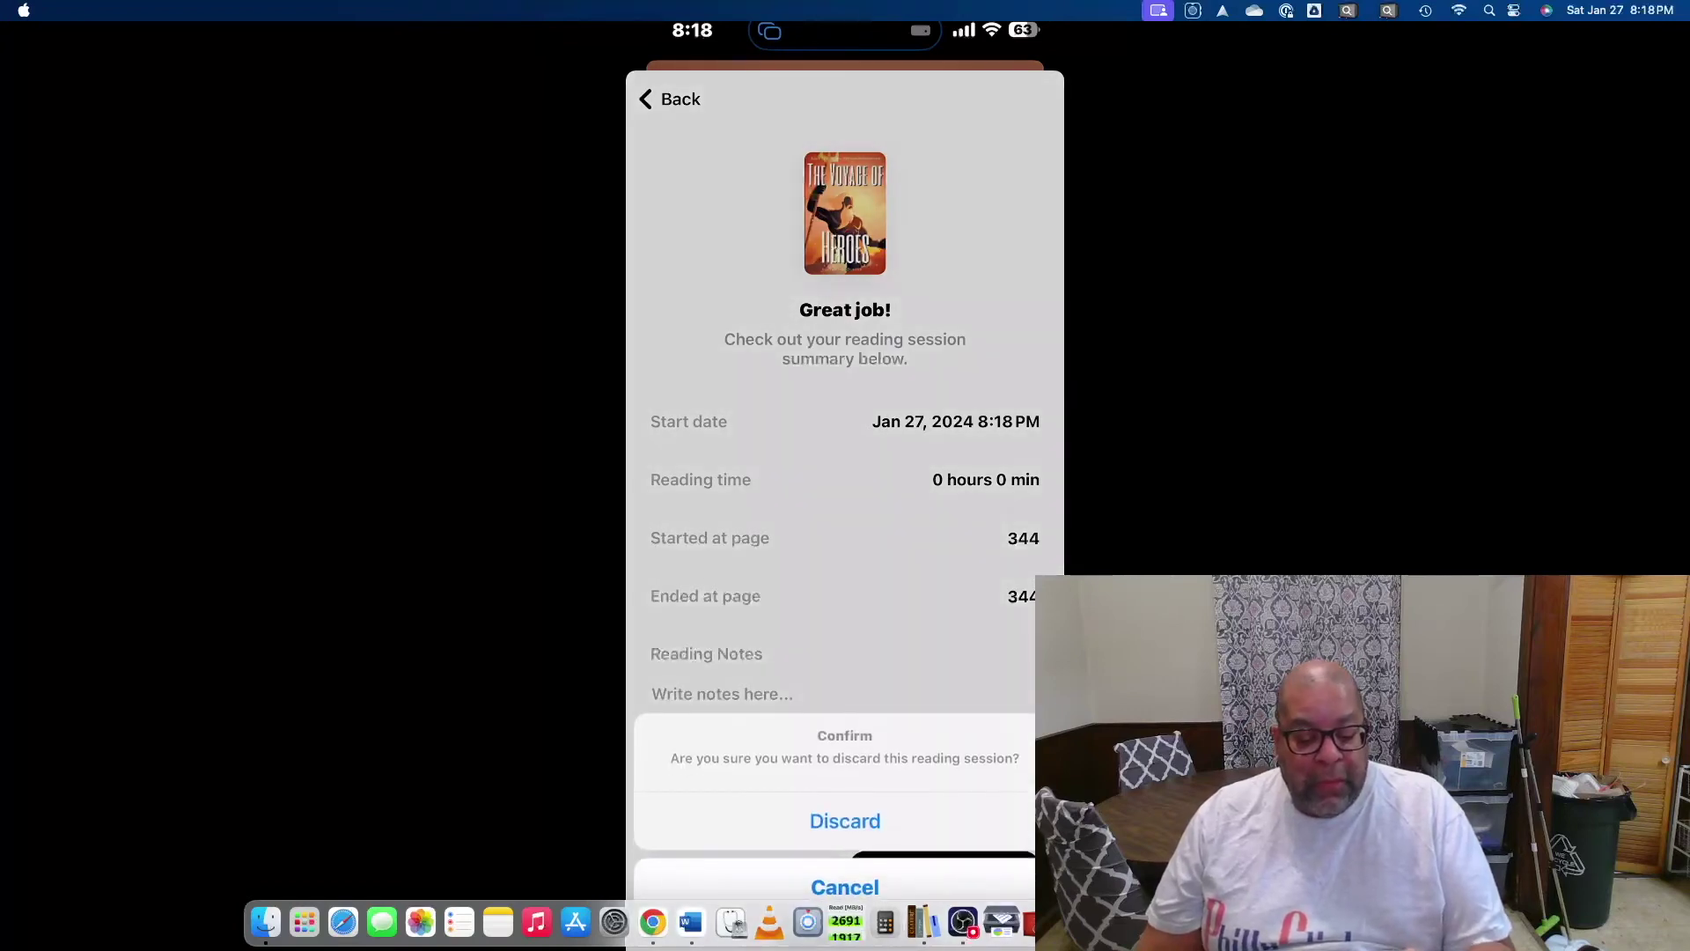
left_click(845, 819)
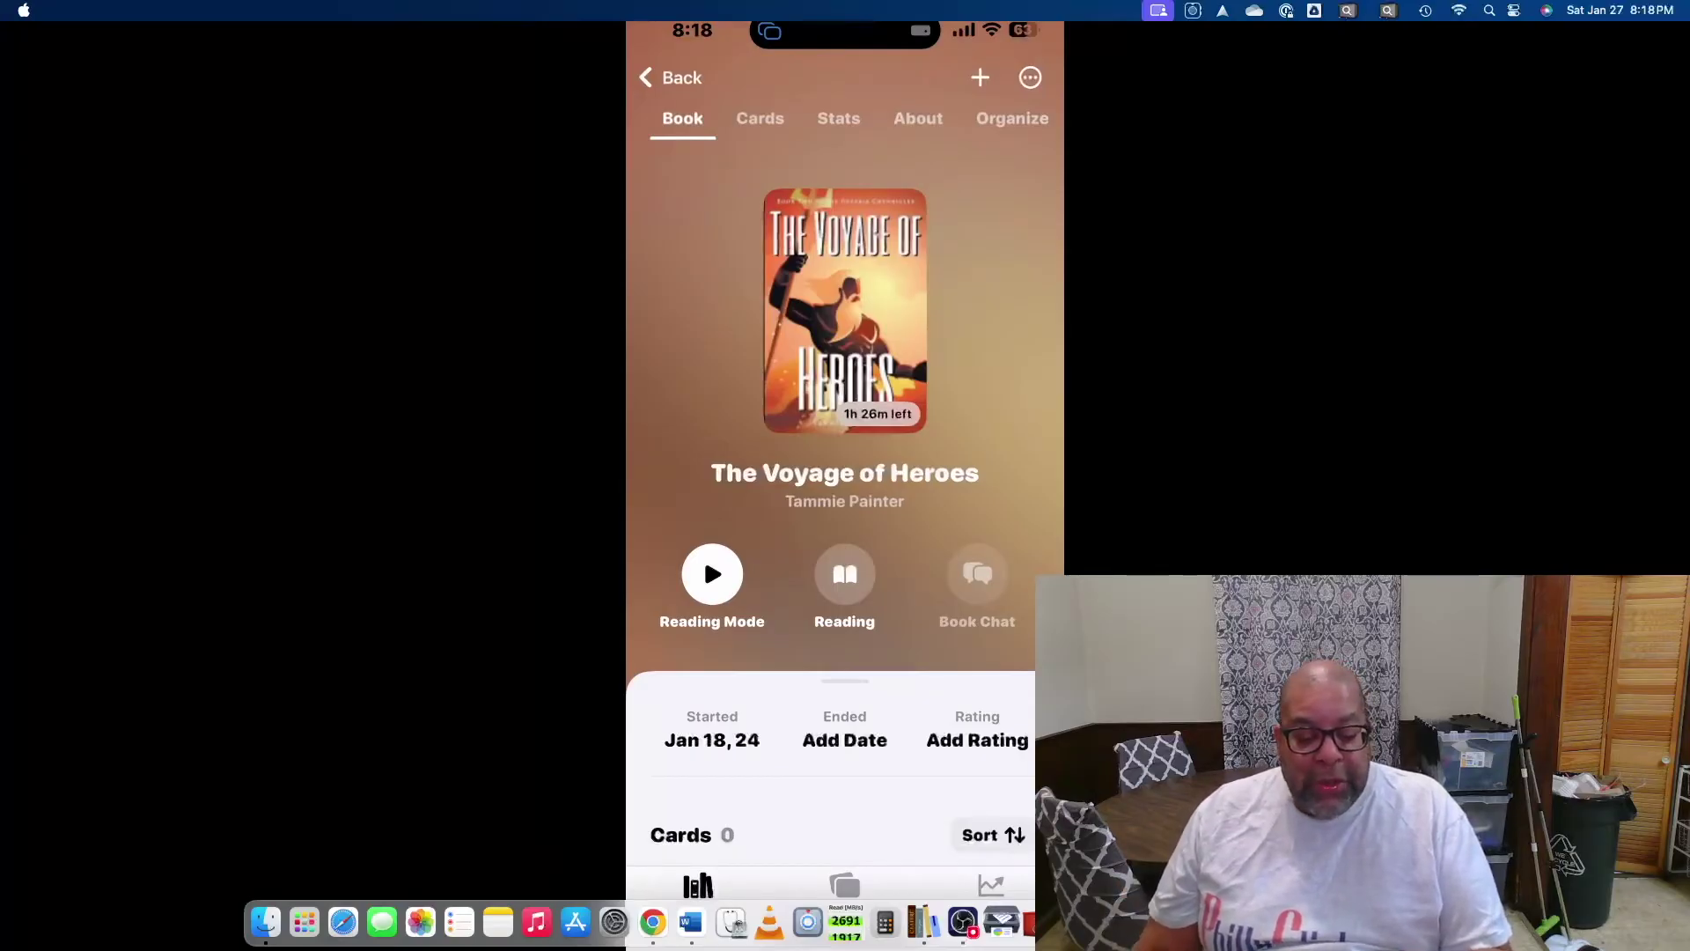
Step: Examine the reading statistics and About information of The Voyage of Heroes
scroll(845, 501, "down", 10)
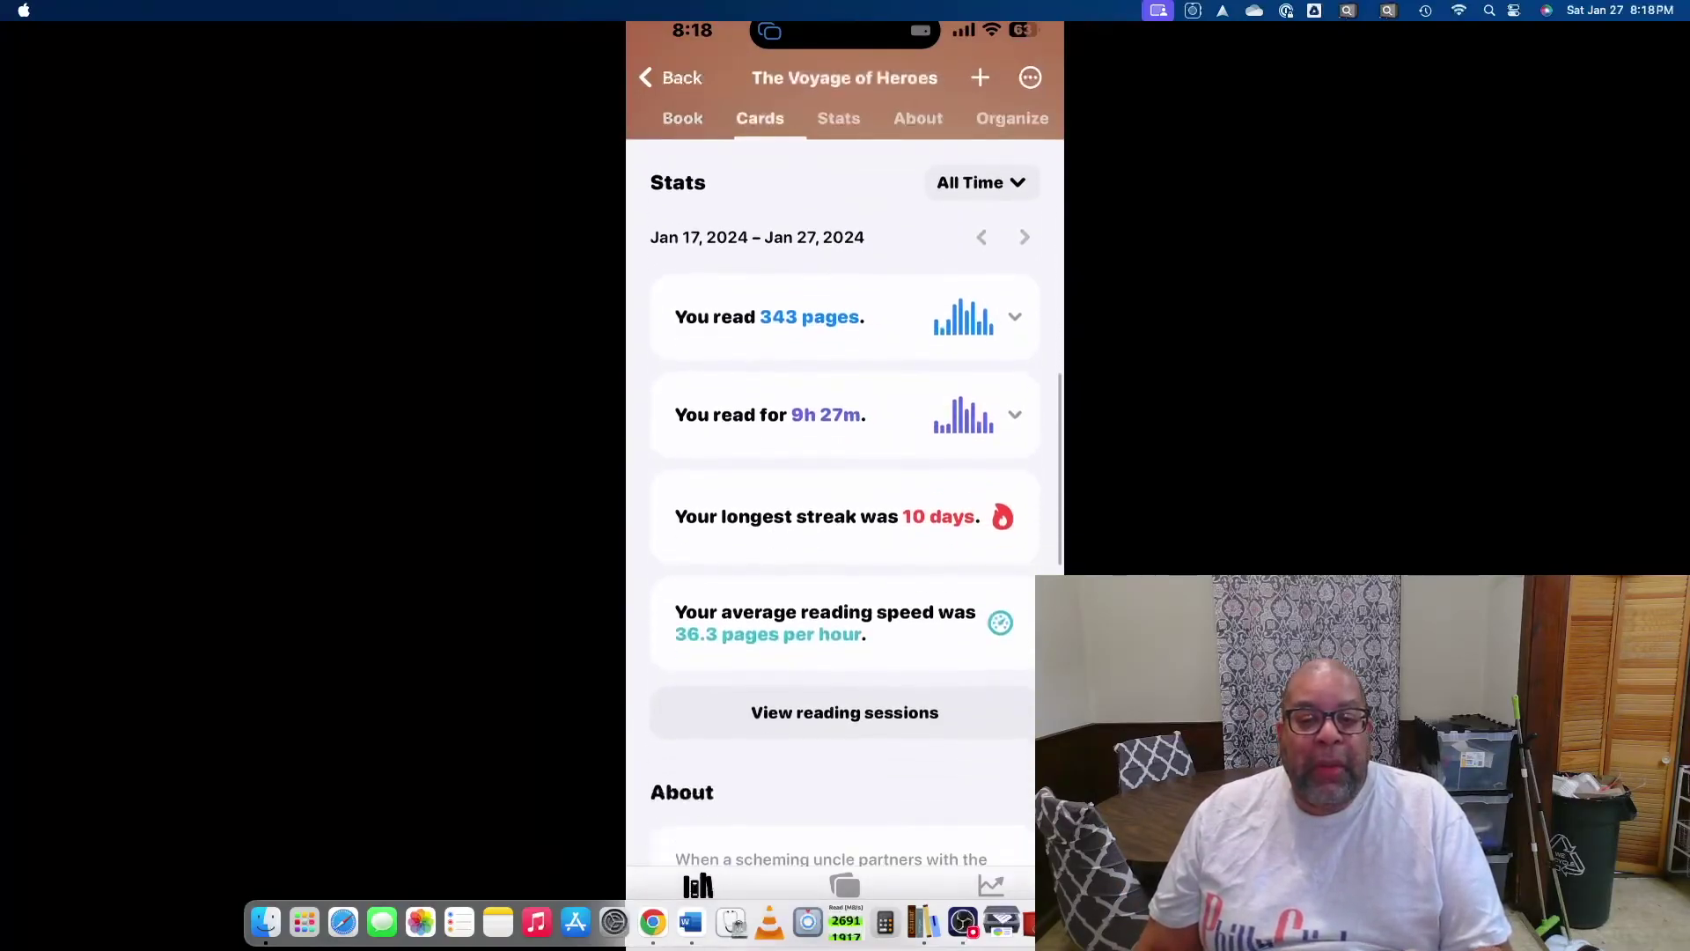
scroll(845, 502, "up", 2)
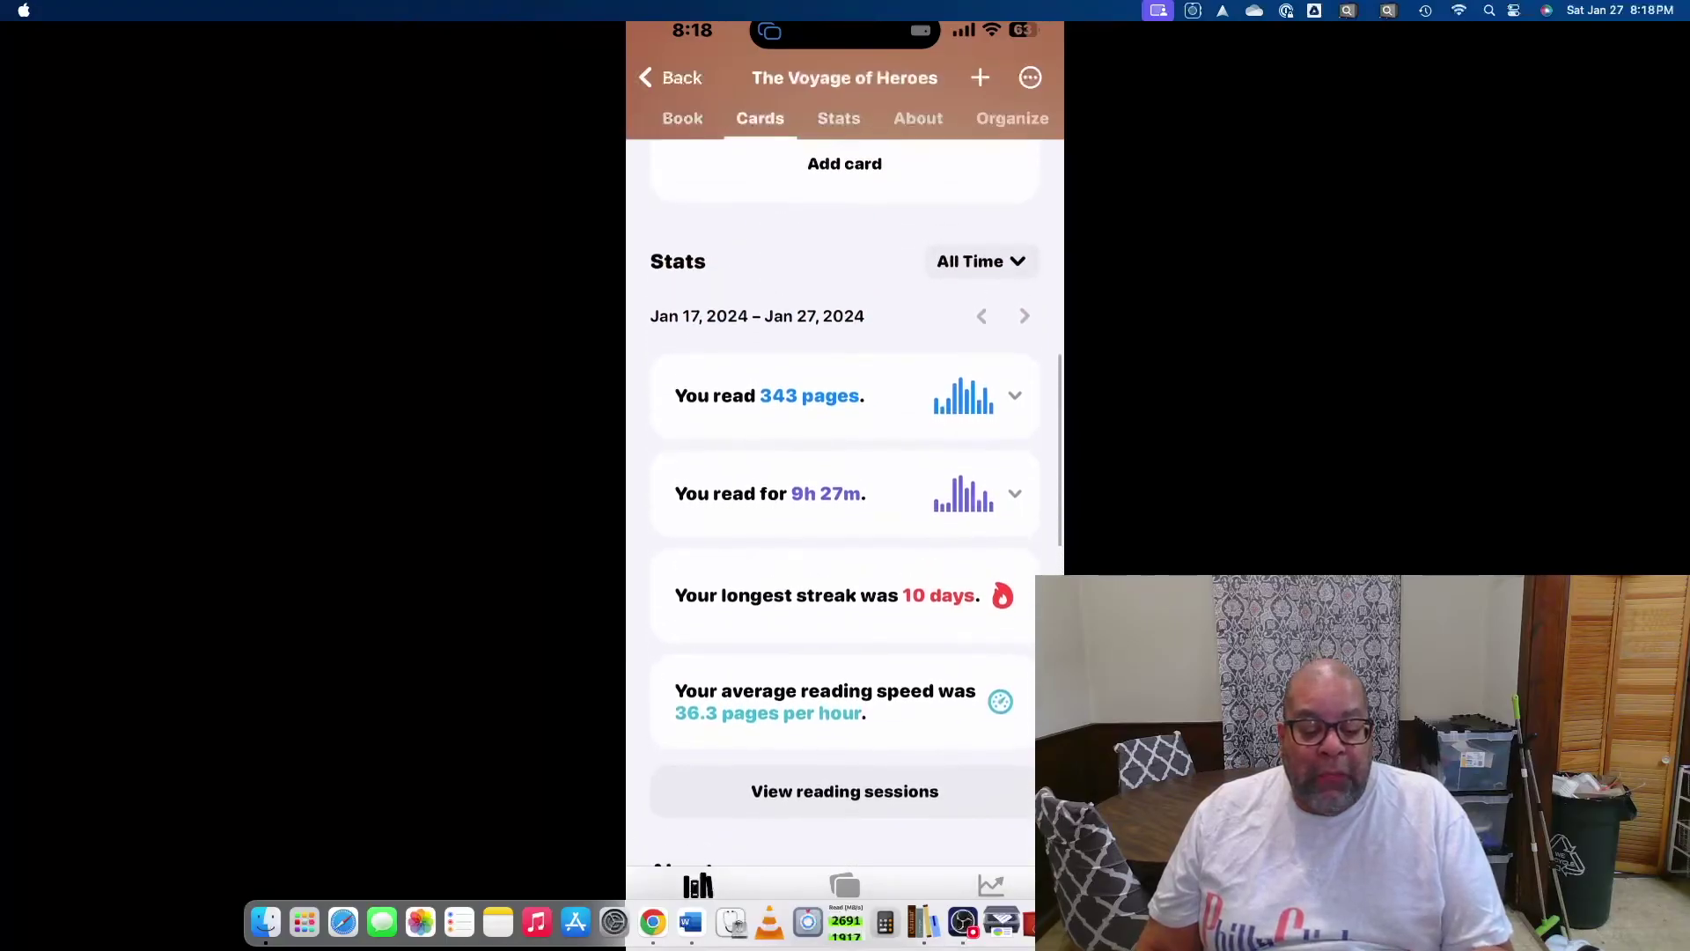
scroll(844, 501, "down", 1)
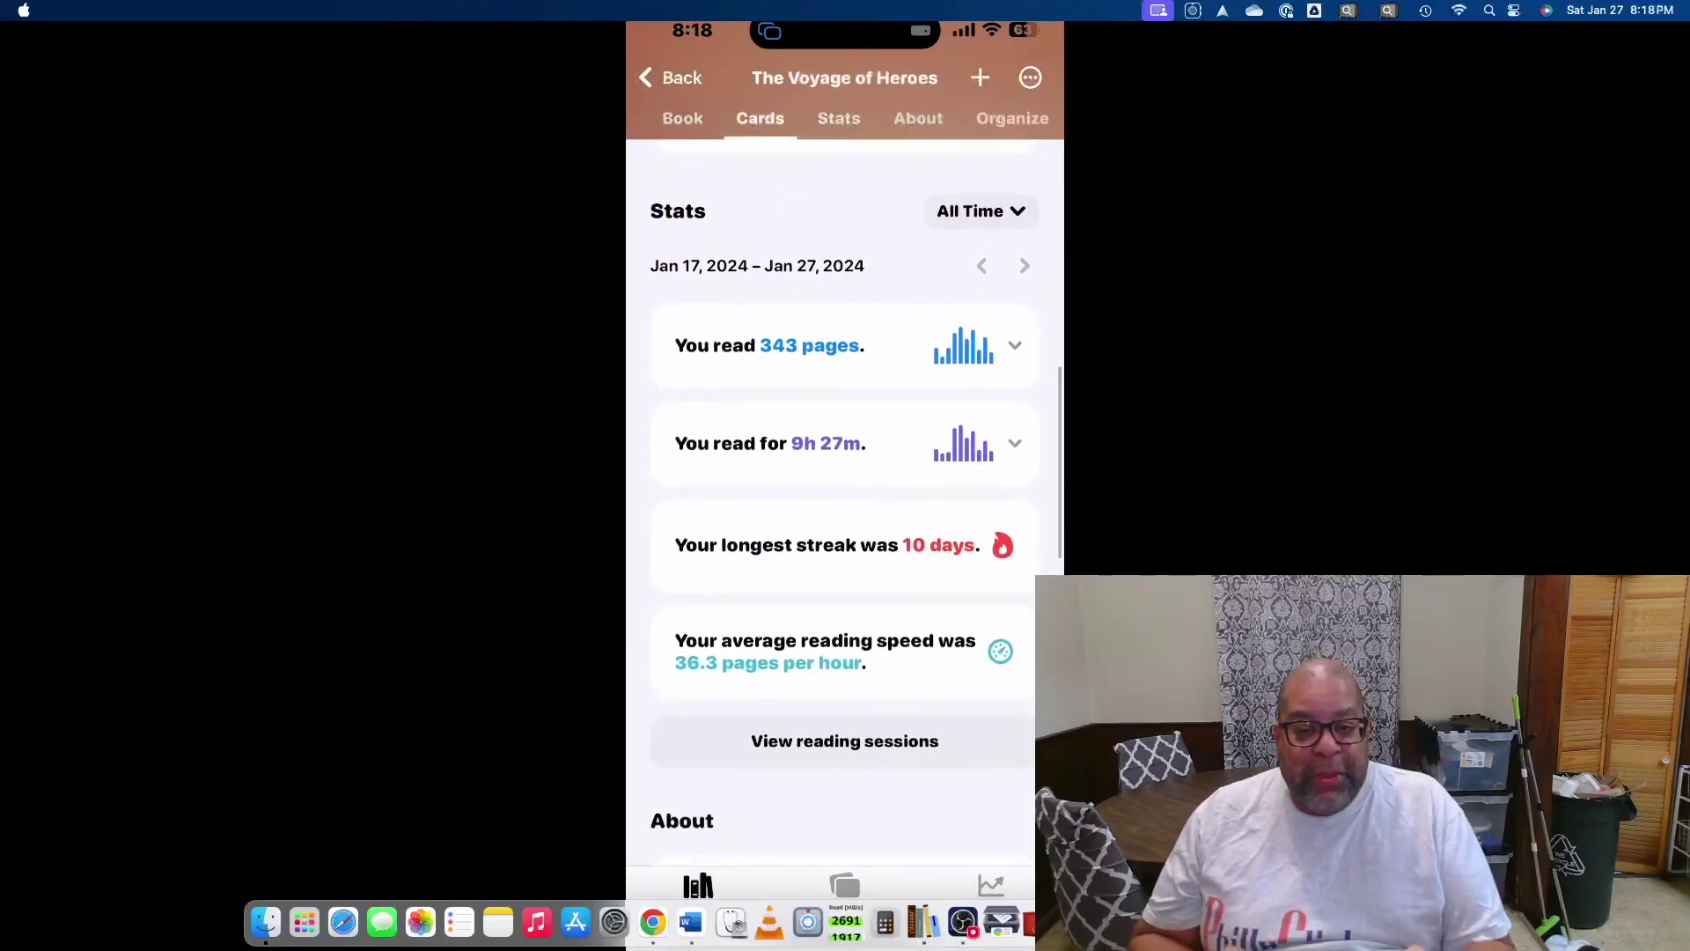
scroll(844, 502, "down", 8)
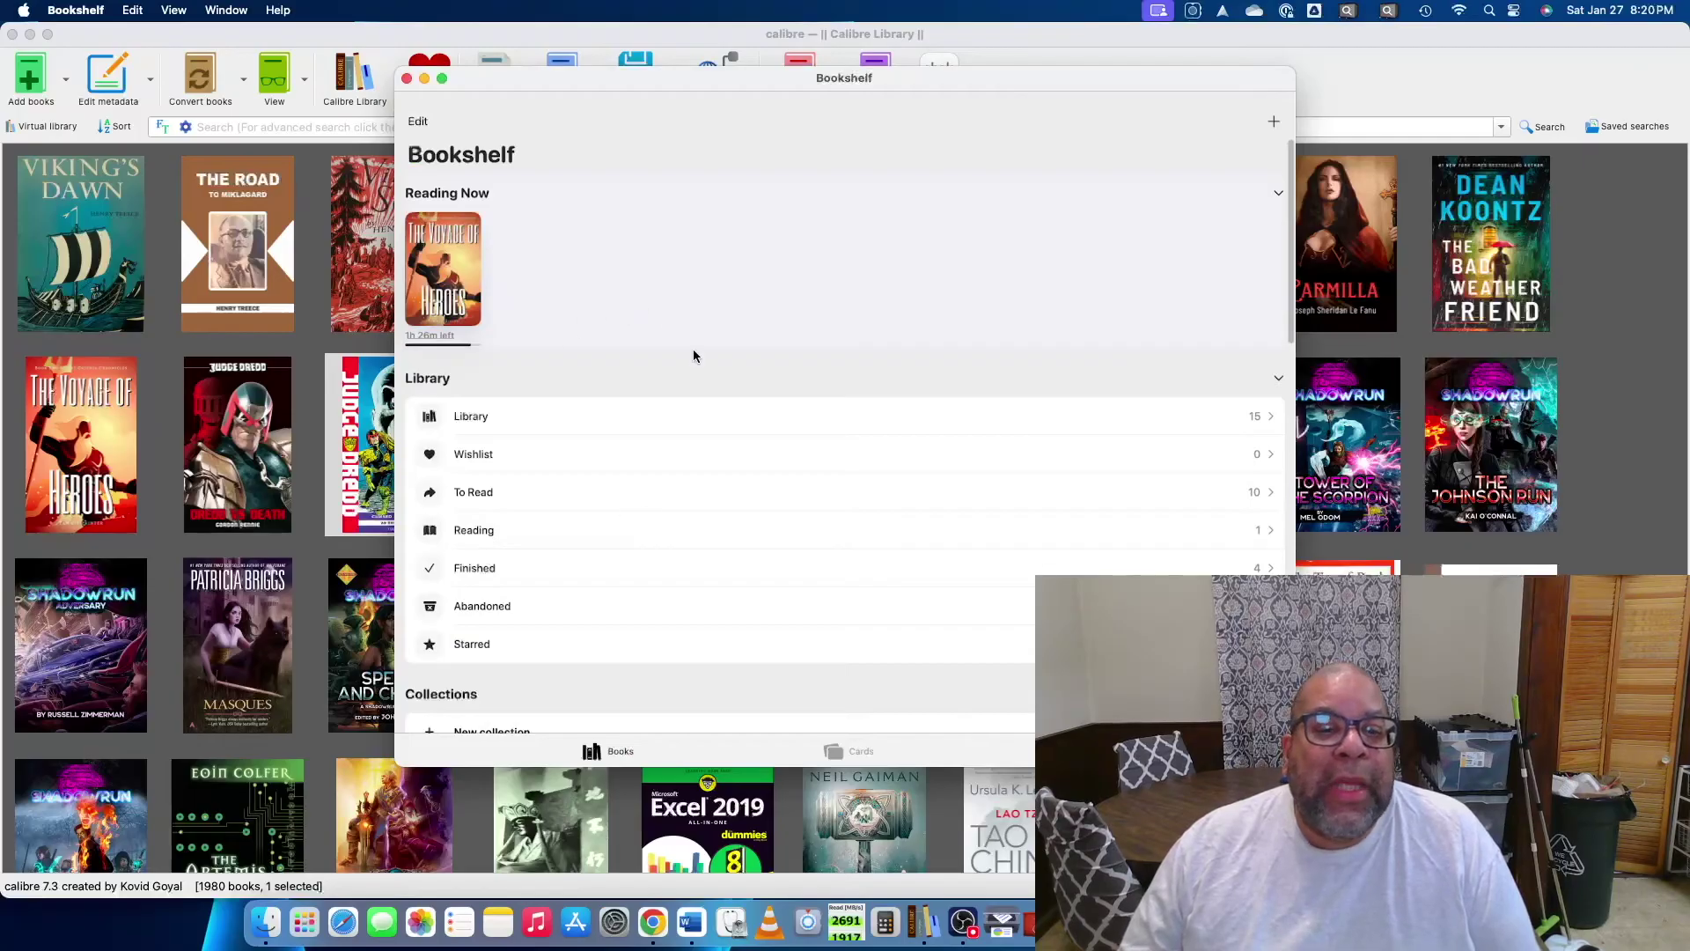
Step: Look through the library lists, collections and categories in the desktop version of Bookshelf
scroll(694, 352, "down", 2)
scroll(693, 352, "down", 6)
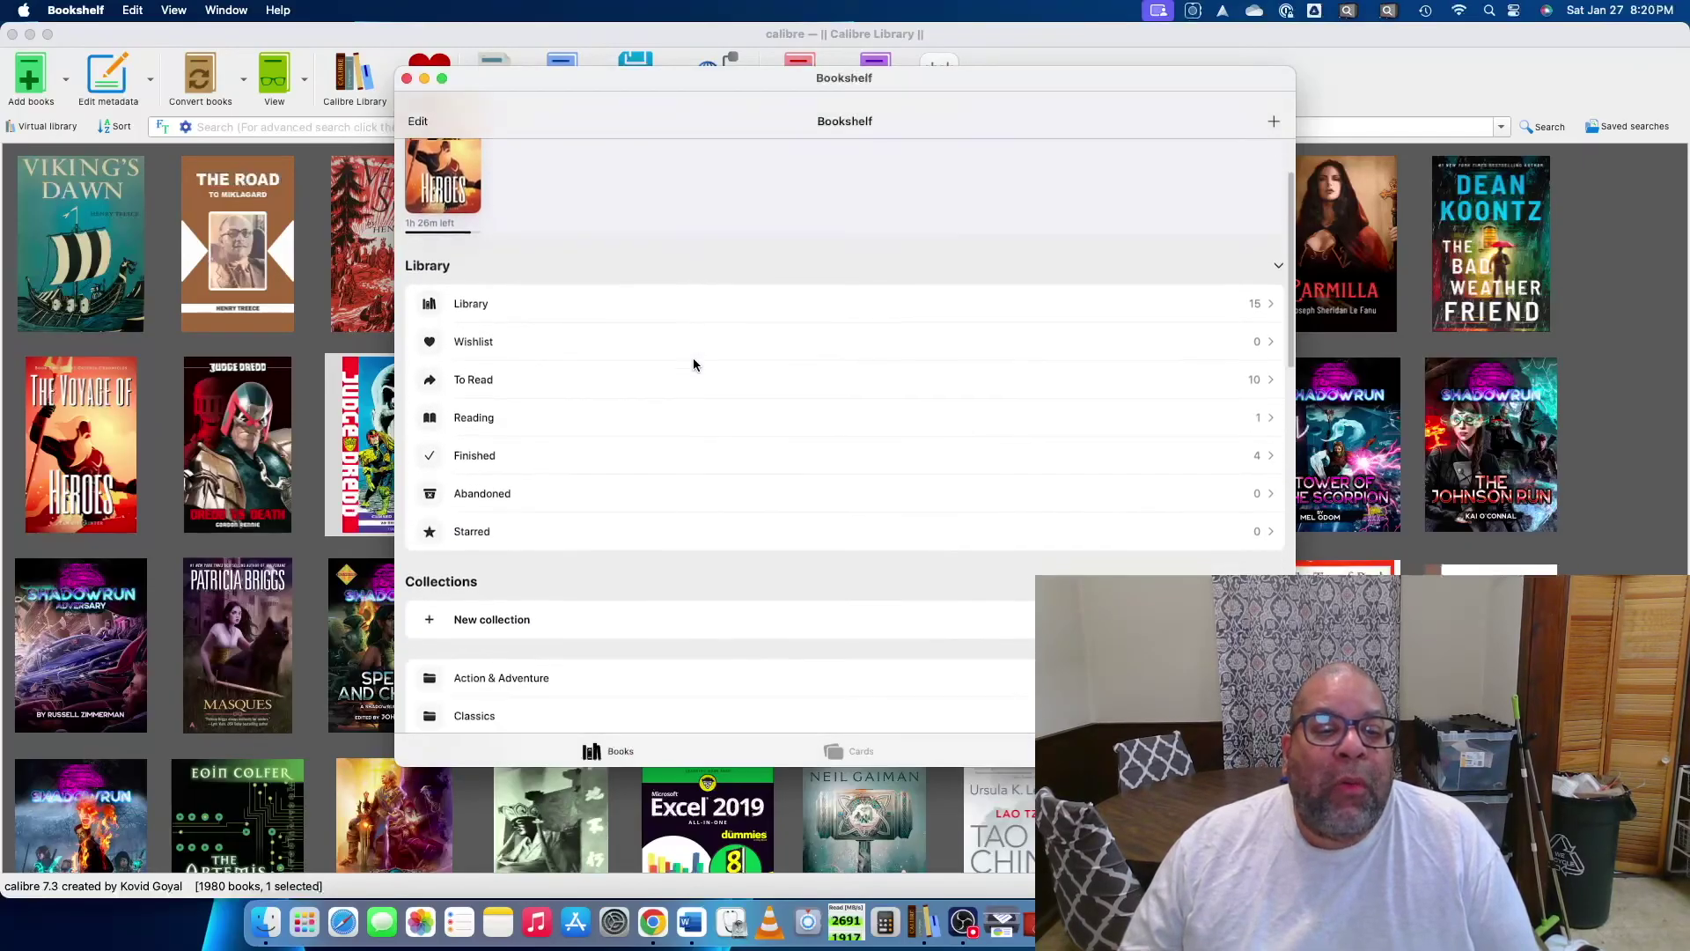
scroll(694, 361, "down", 6)
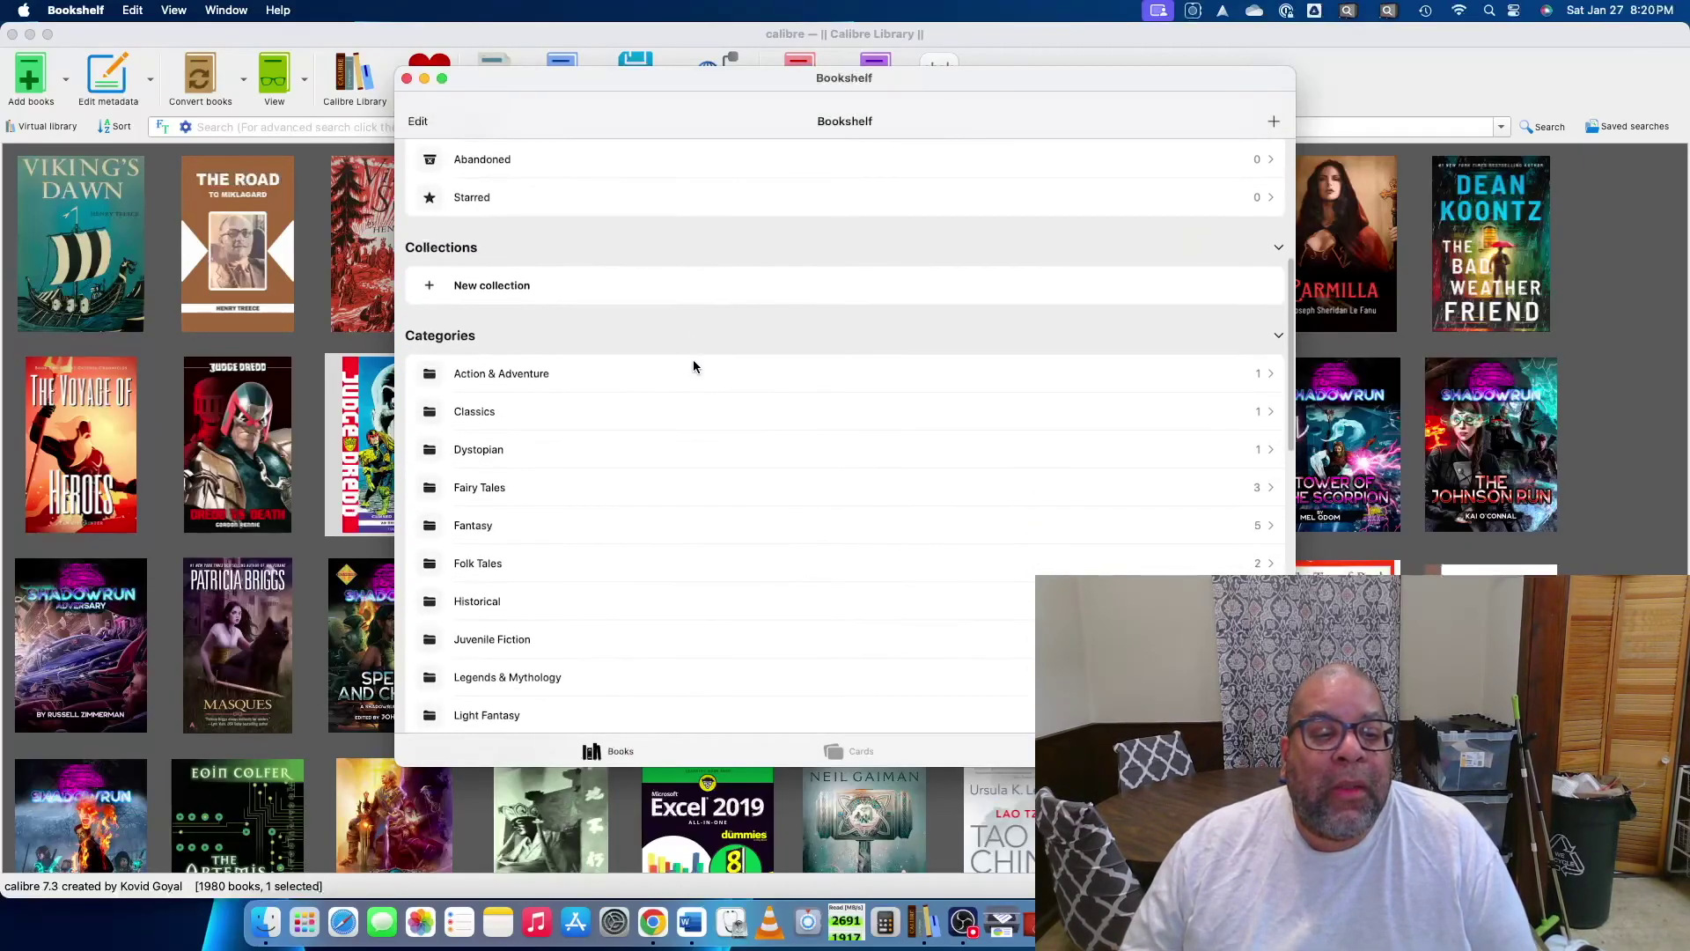
scroll(694, 360, "up", 4)
scroll(694, 364, "up", 4)
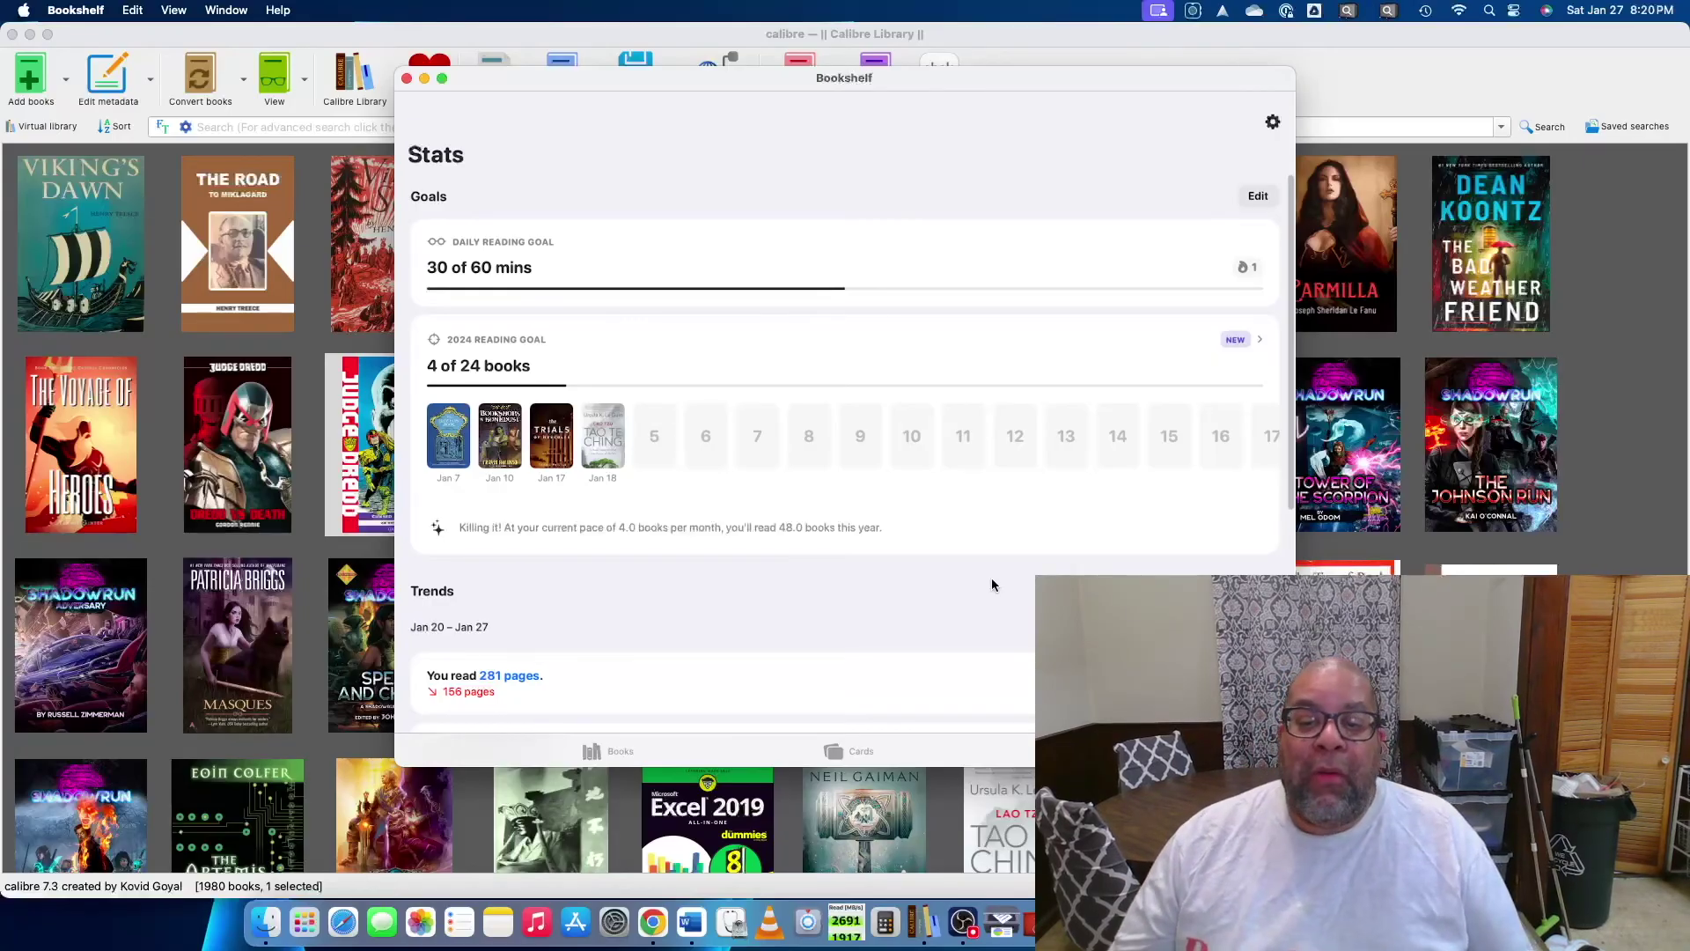
Step: Examine the reading goals and seven-day trends in the desktop Stats view, and close the Bookshelf window
scroll(979, 539, "down", 5)
scroll(979, 540, "down", 2)
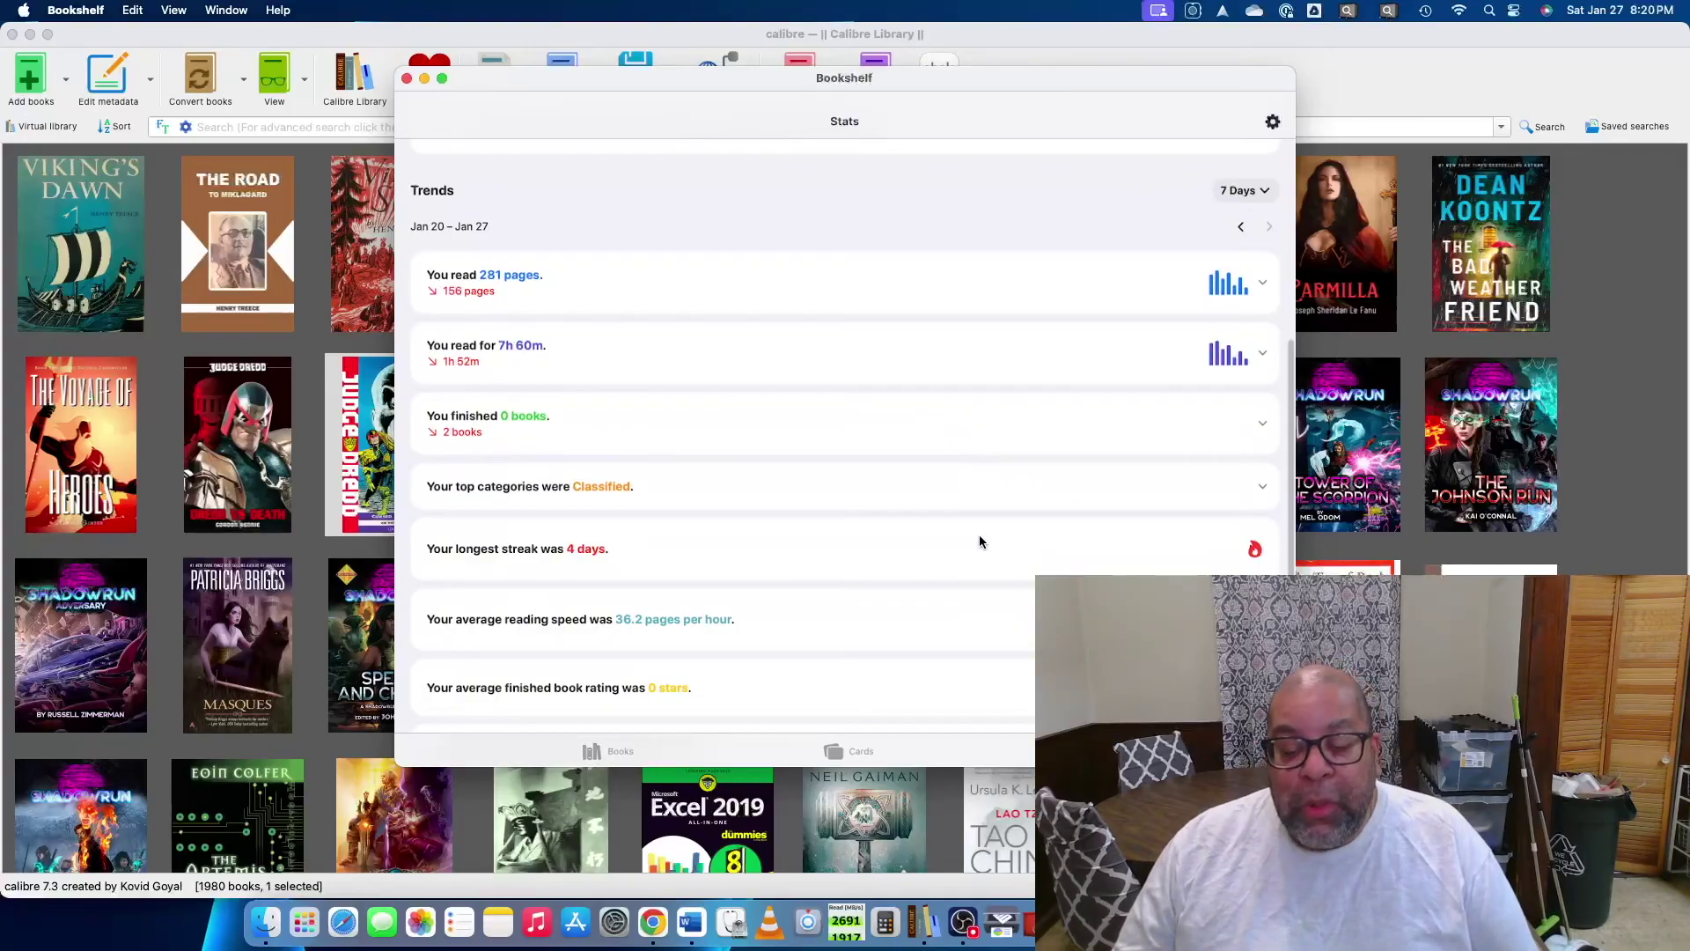
scroll(972, 537, "up", 8)
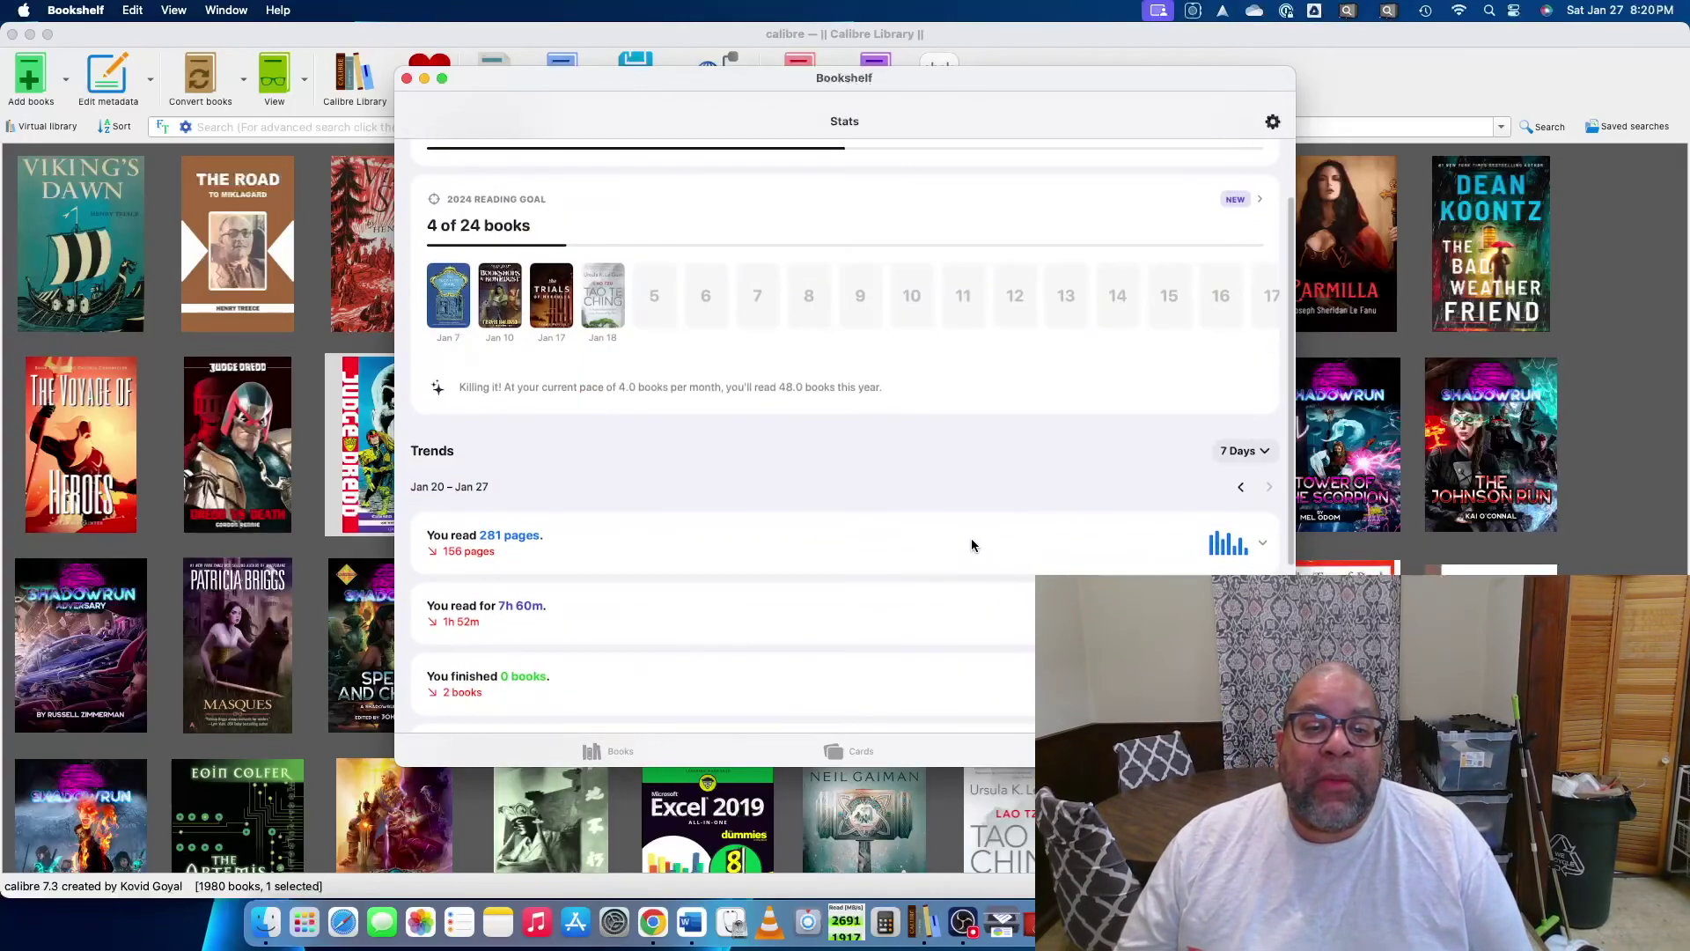
scroll(972, 545, "up", 2)
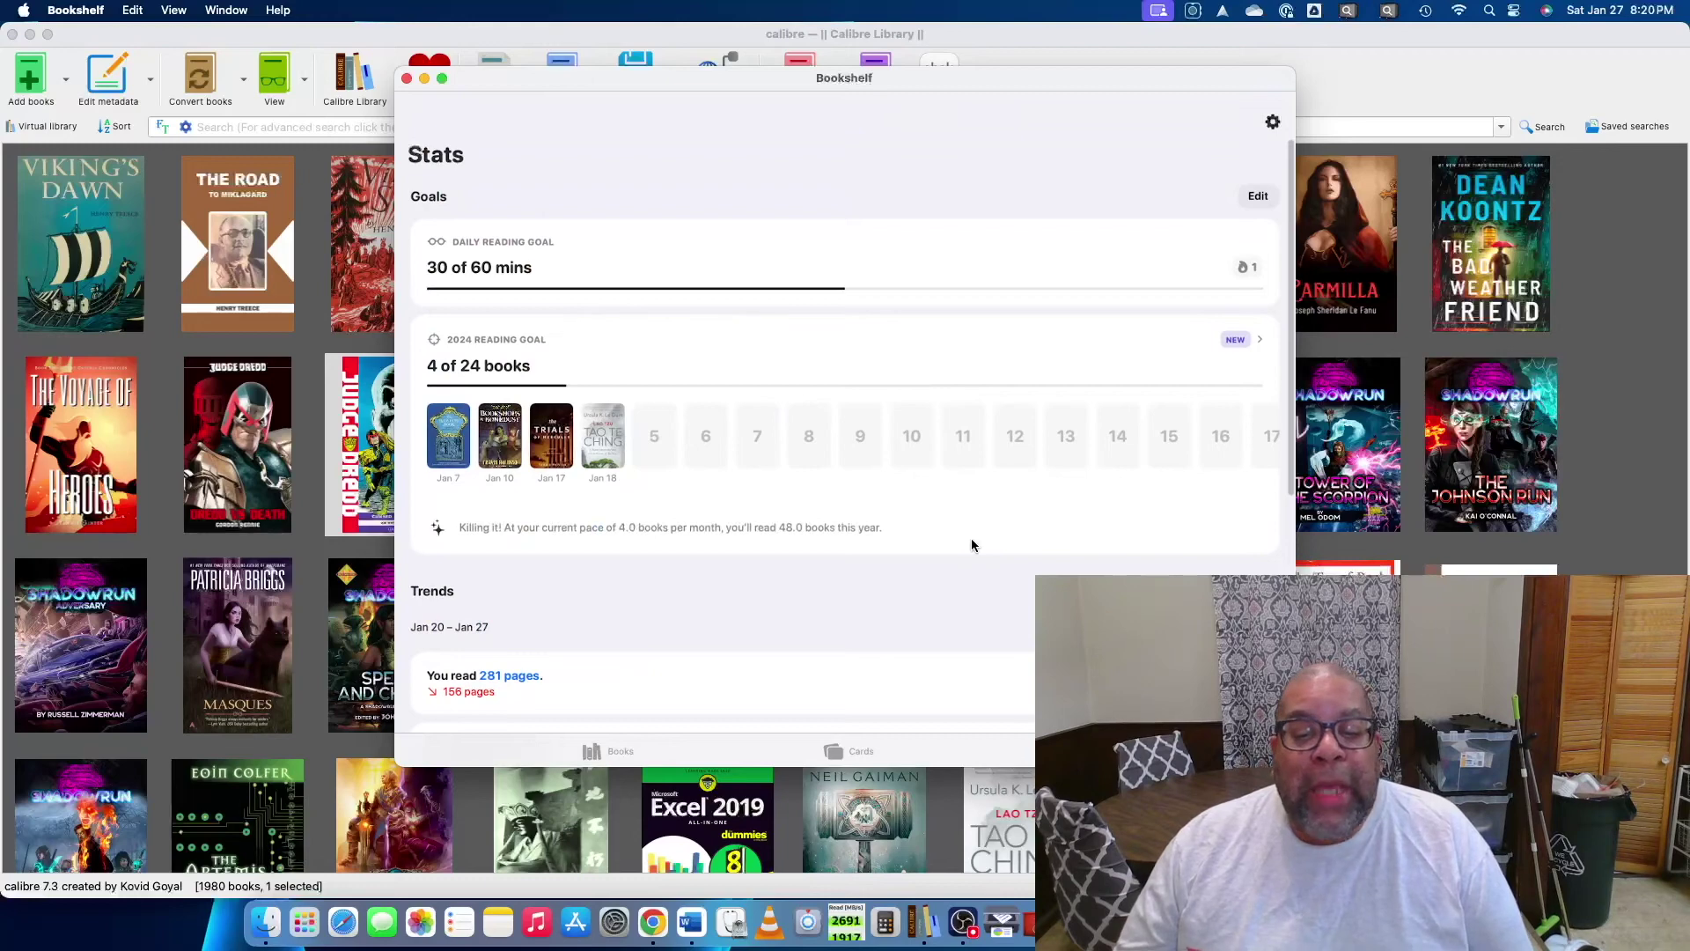
scroll(932, 543, "down", 1)
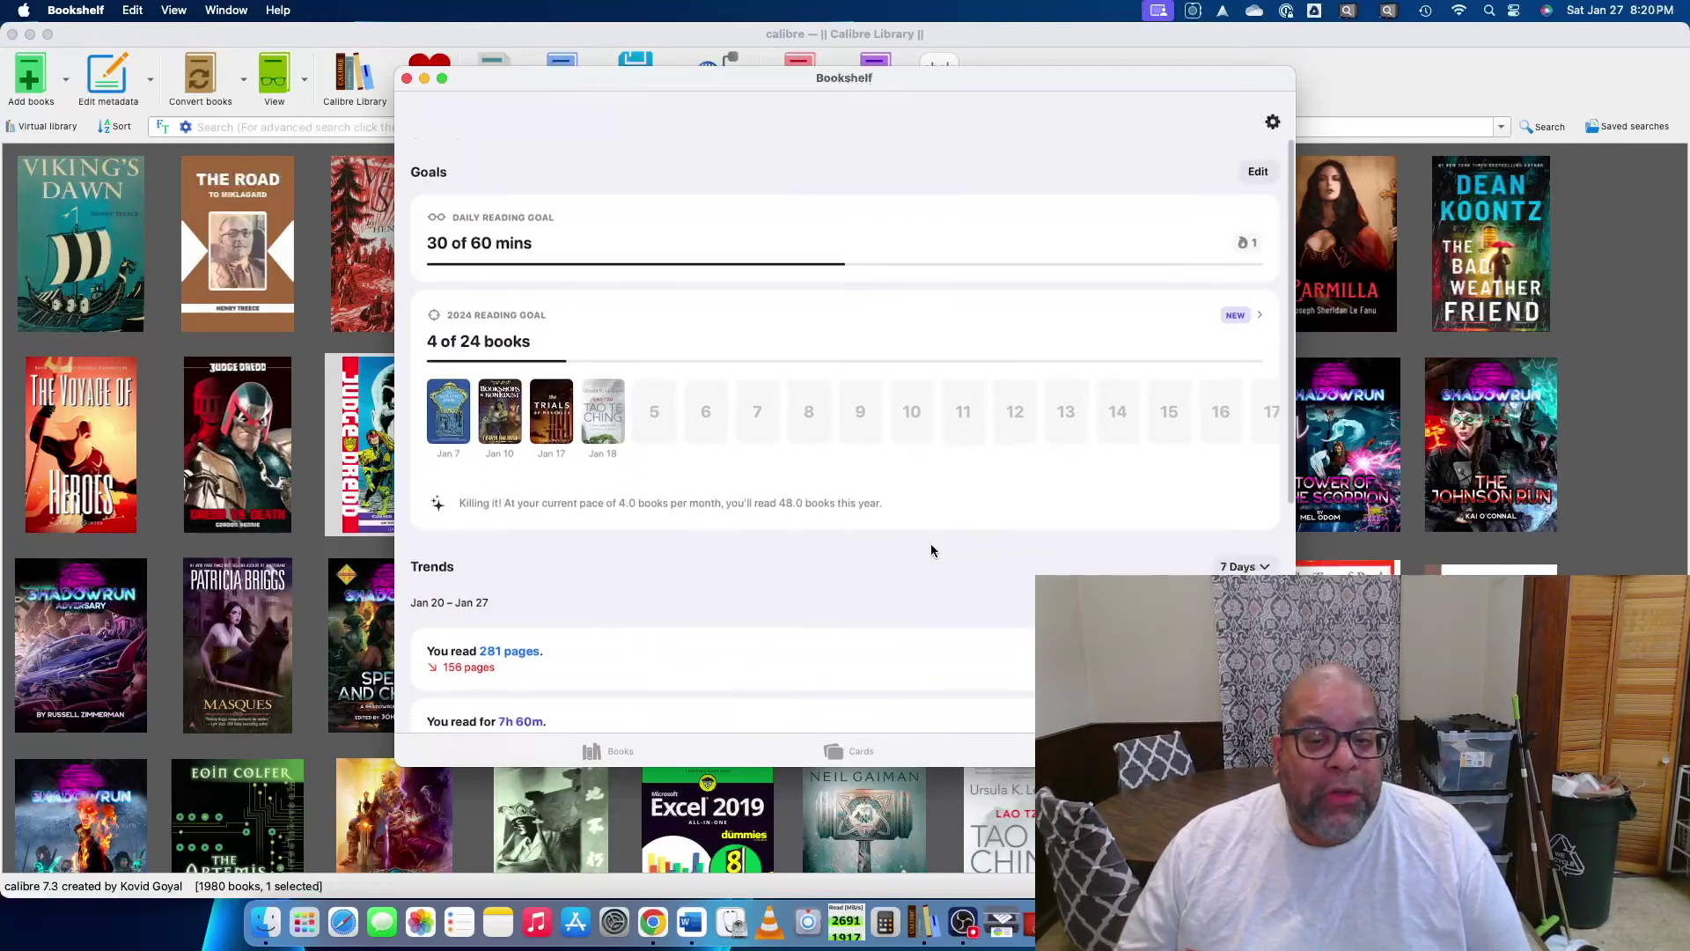
left_click(408, 79)
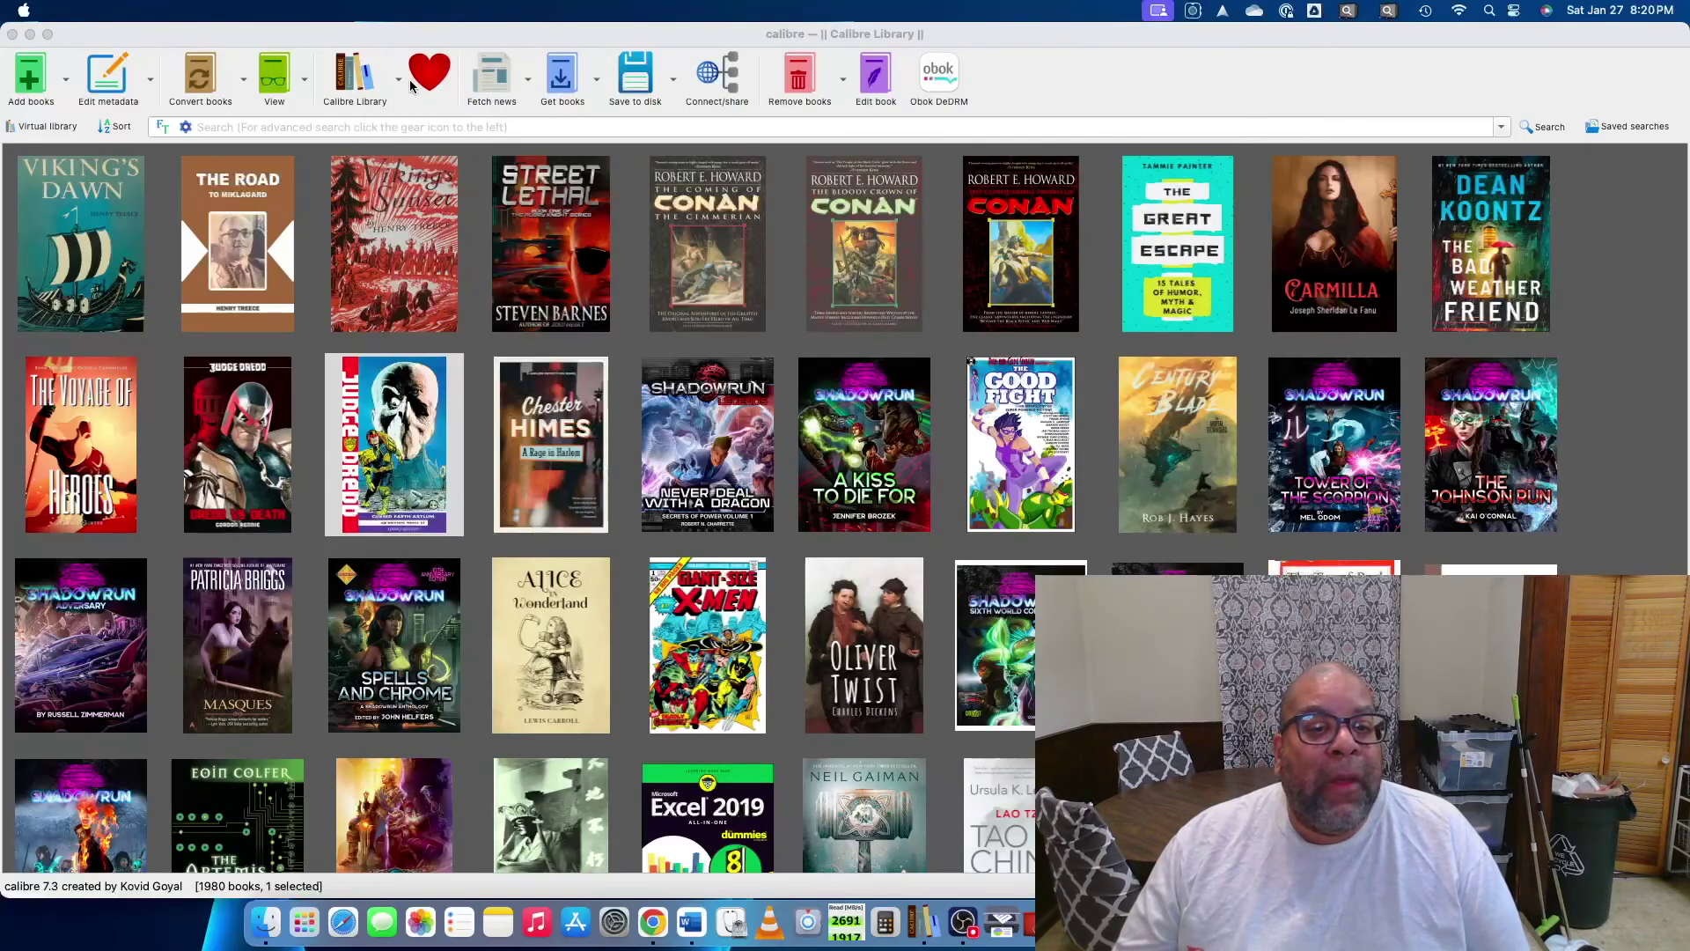
Step: Search the installed apps for "AD" and open Adobe Digital Editions to view its library
key("super+Tab")
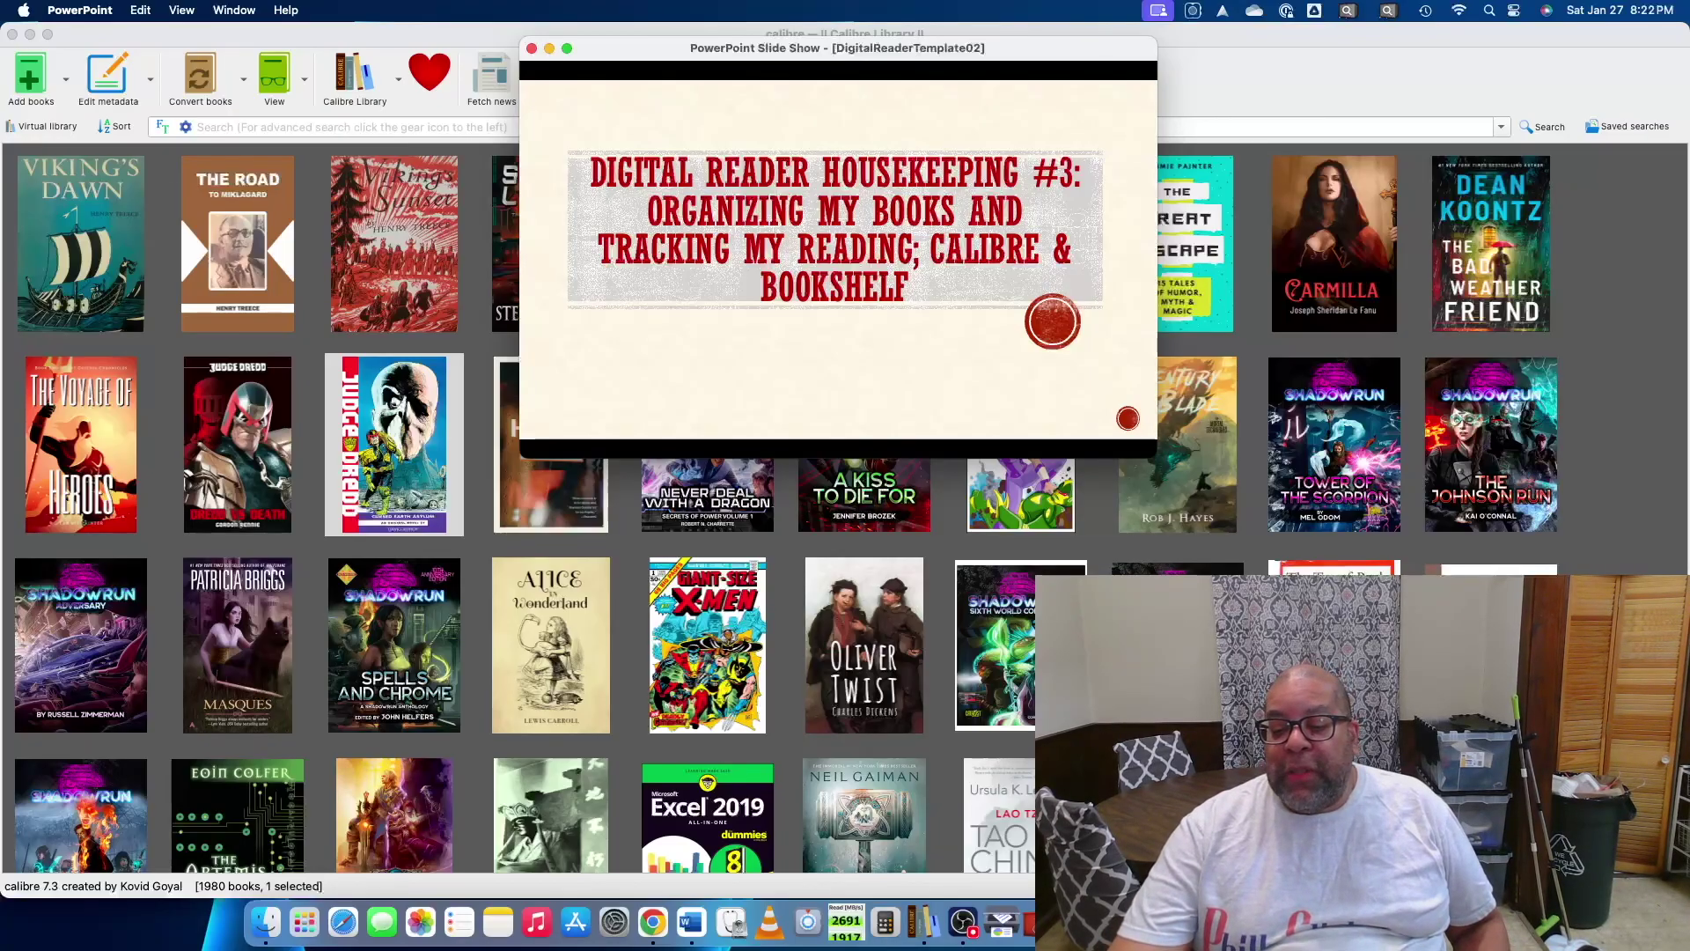
left_click(305, 931)
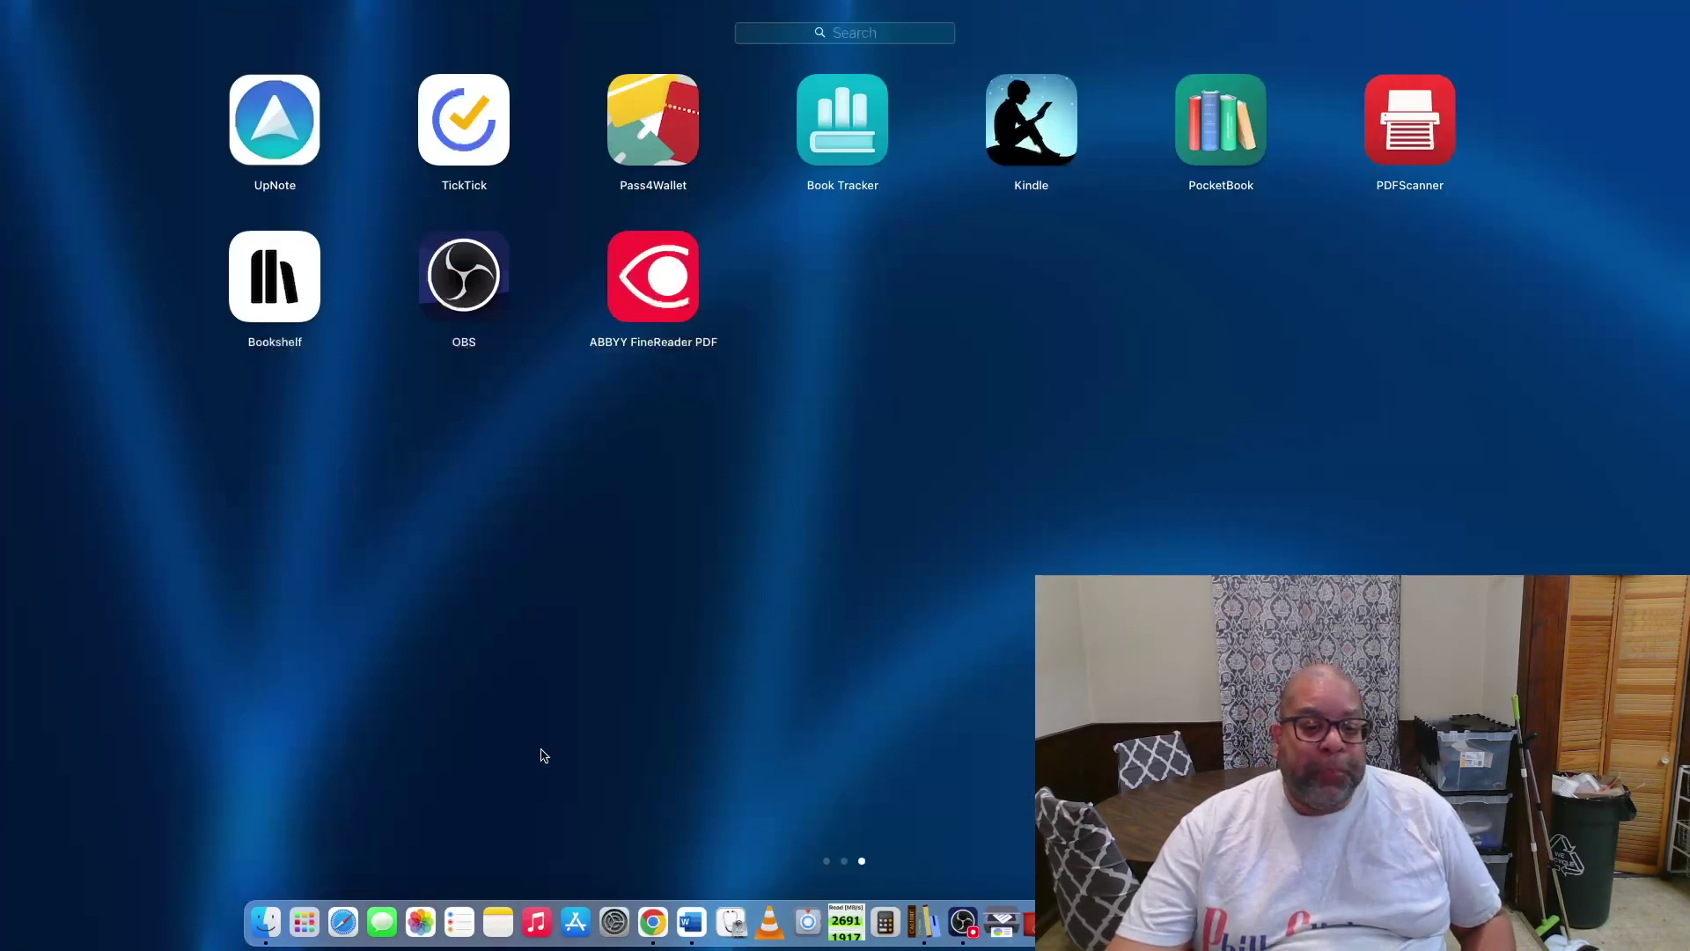
type("AD")
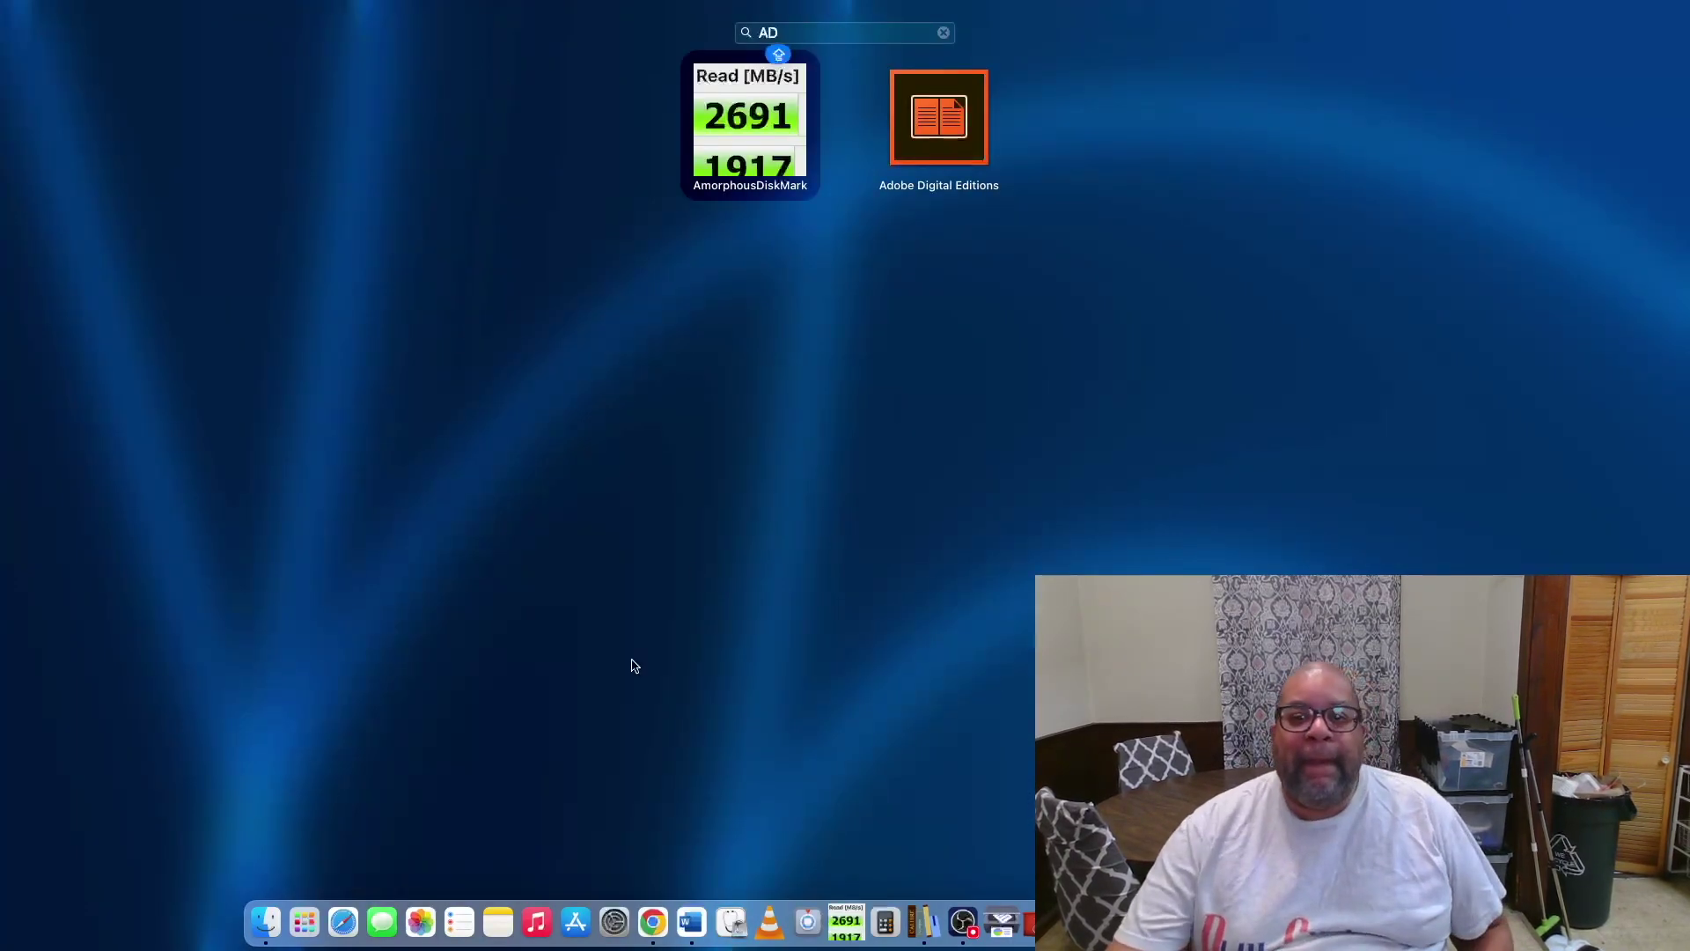
left_click(938, 135)
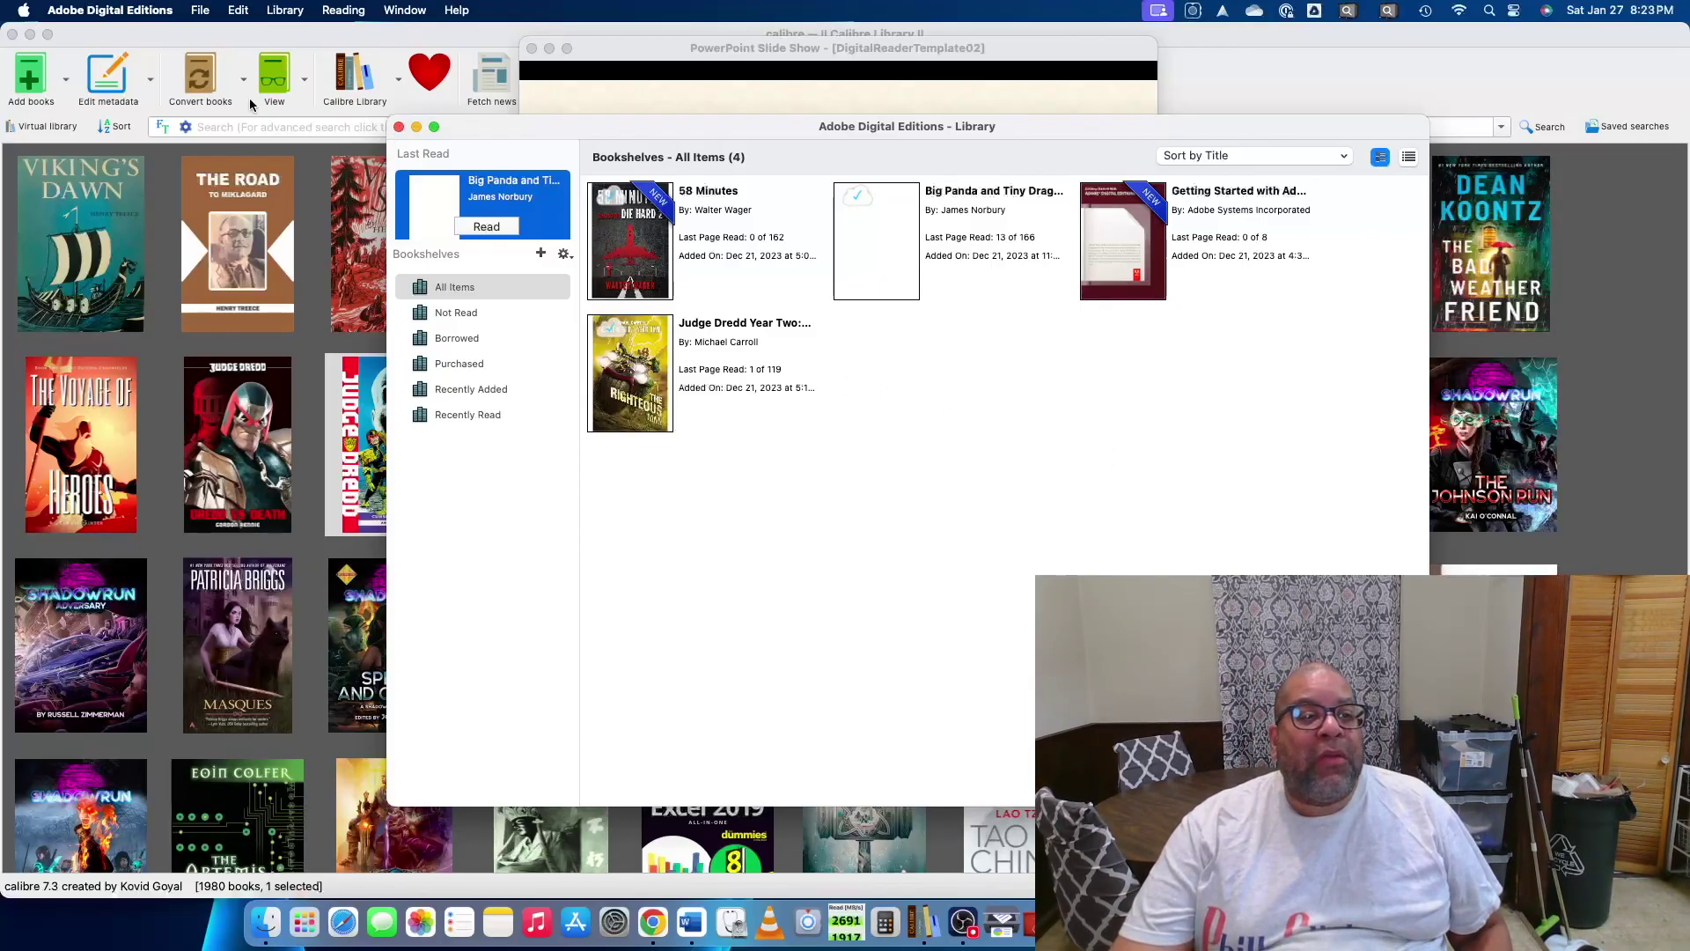
Step: Quit Adobe Digital Editions and advance the PowerPoint slide show to the "Keep reading!" slide
left_click(145, 10)
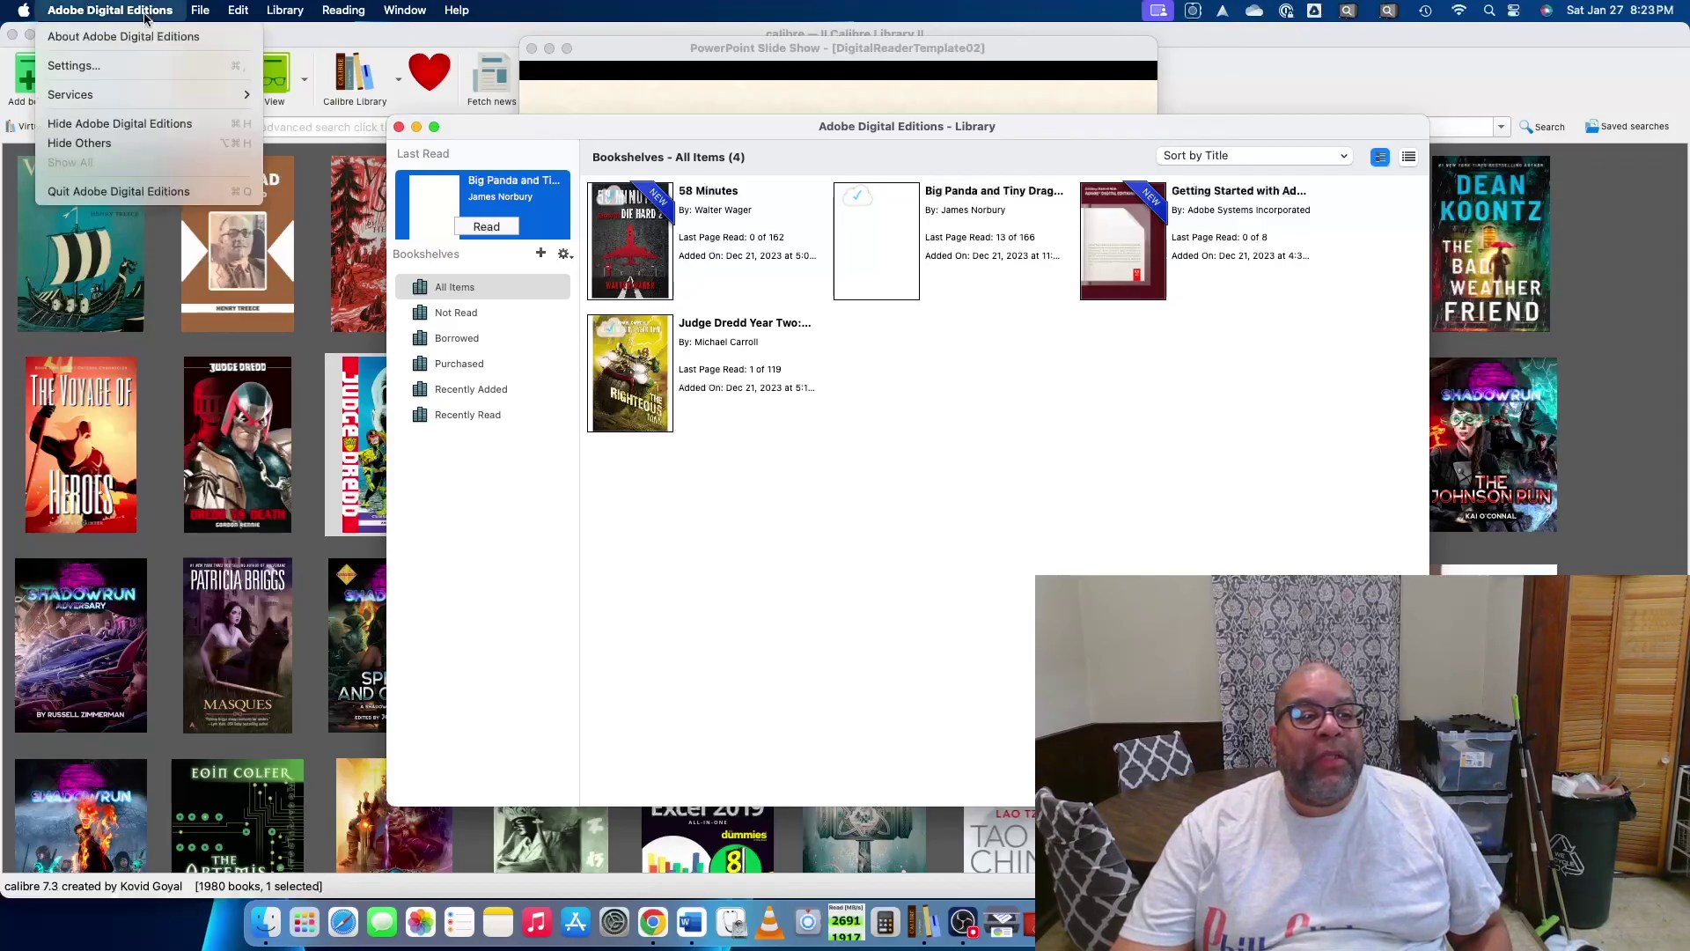
left_click(117, 190)
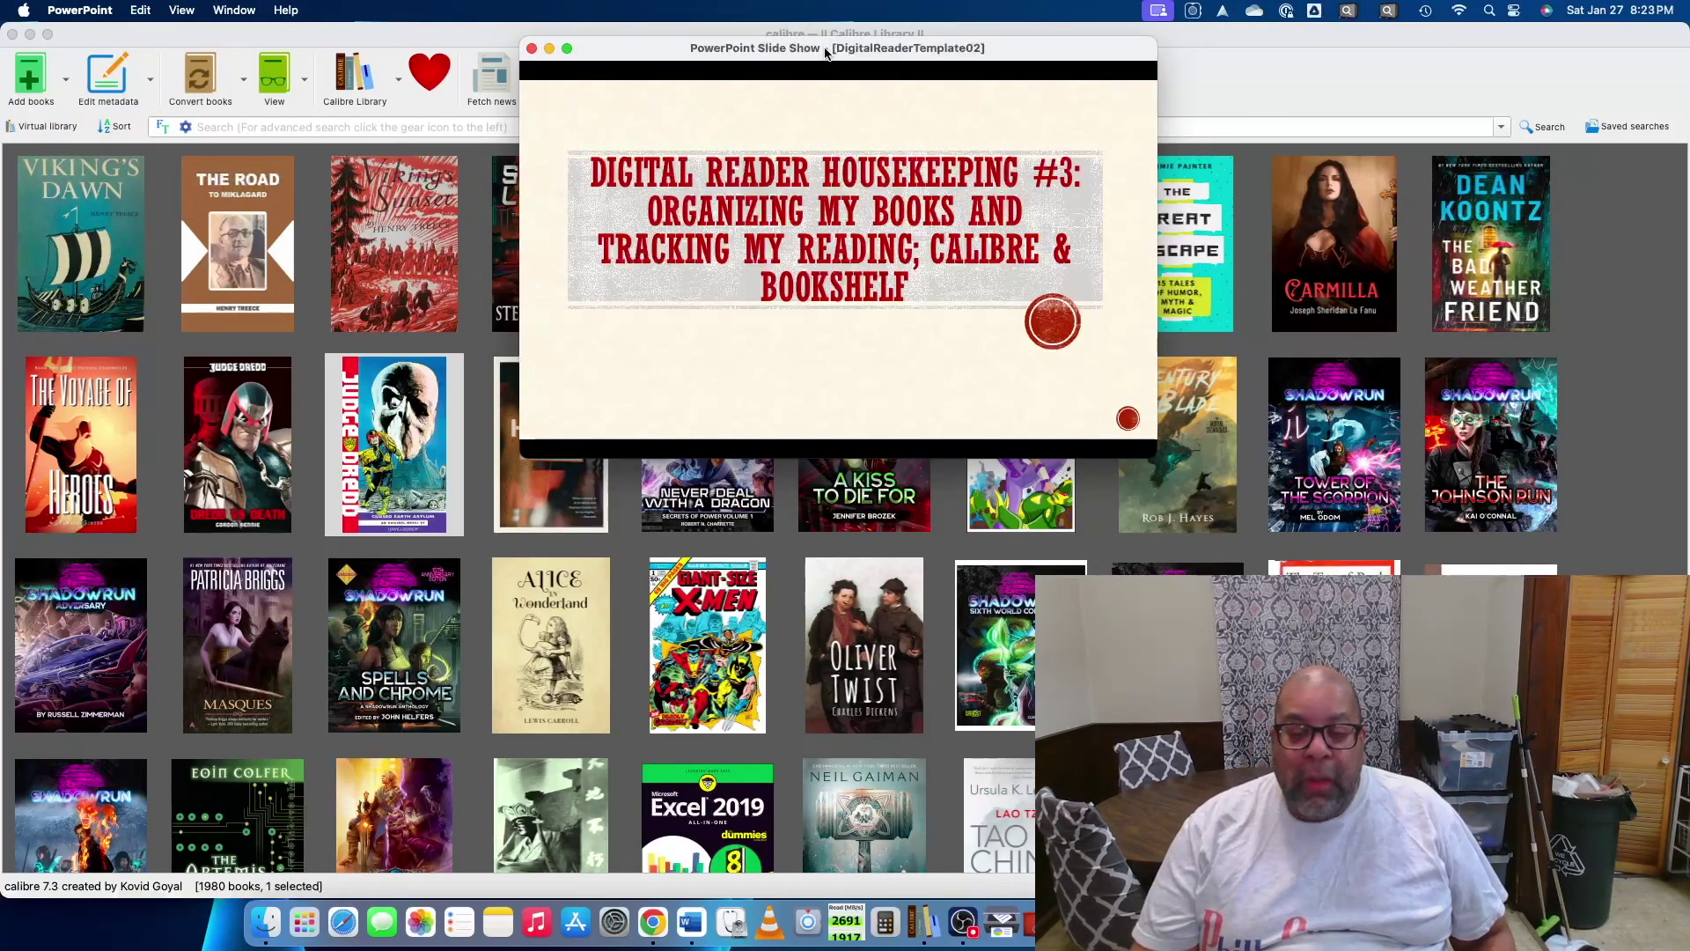
key("Right")
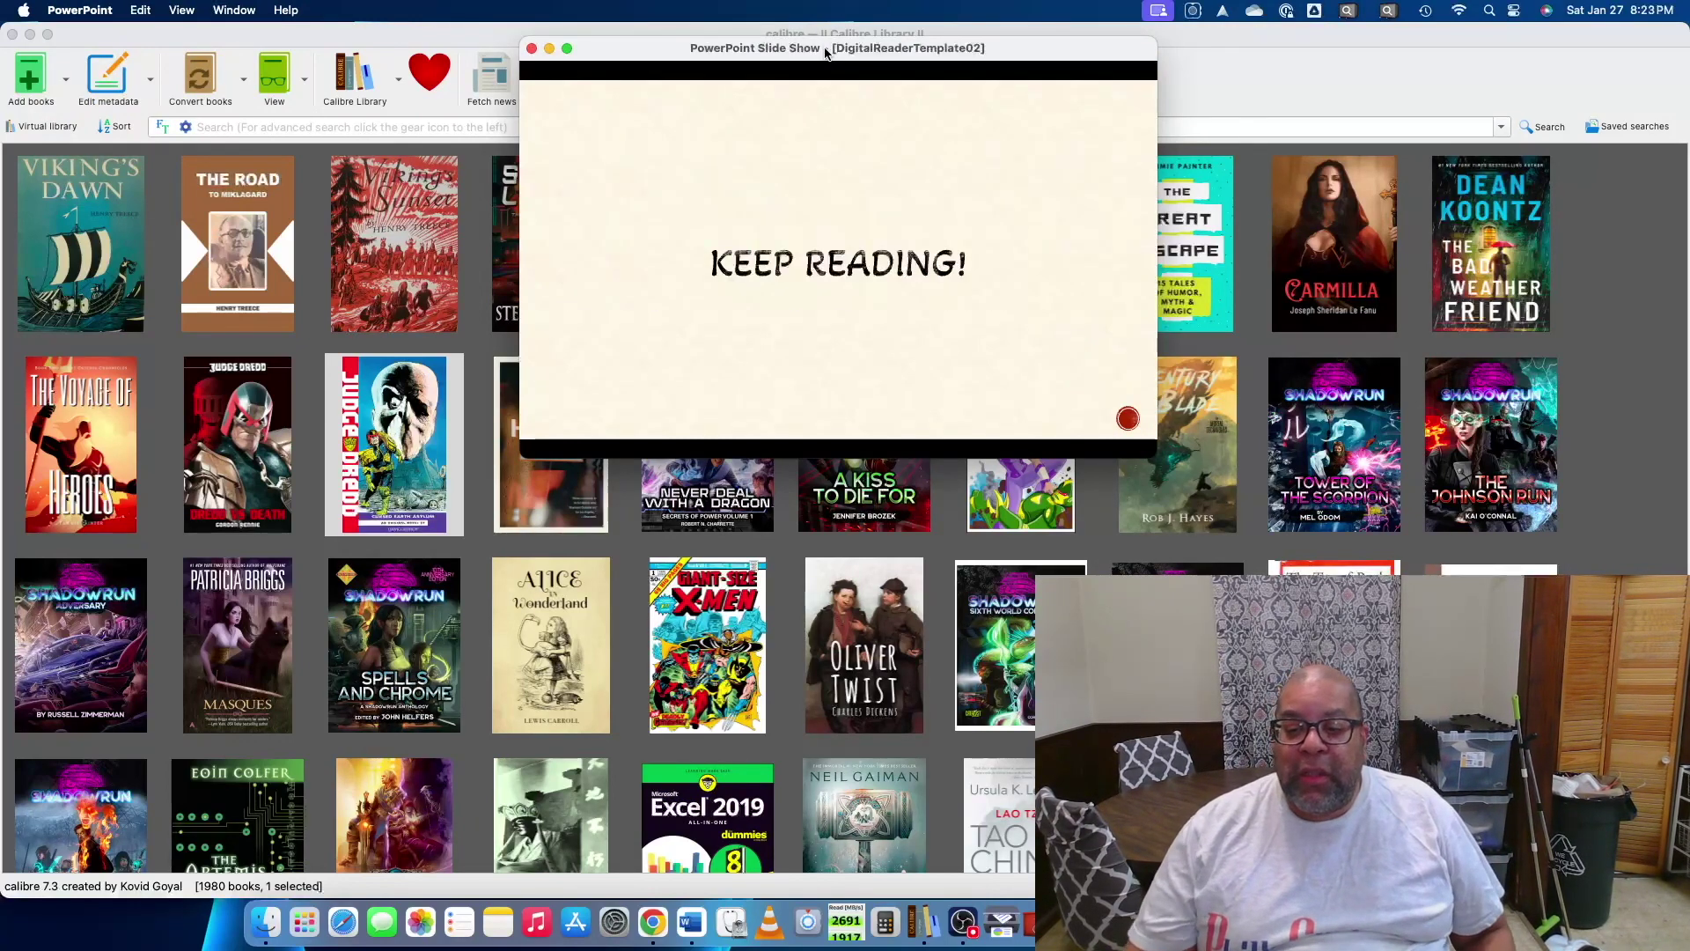